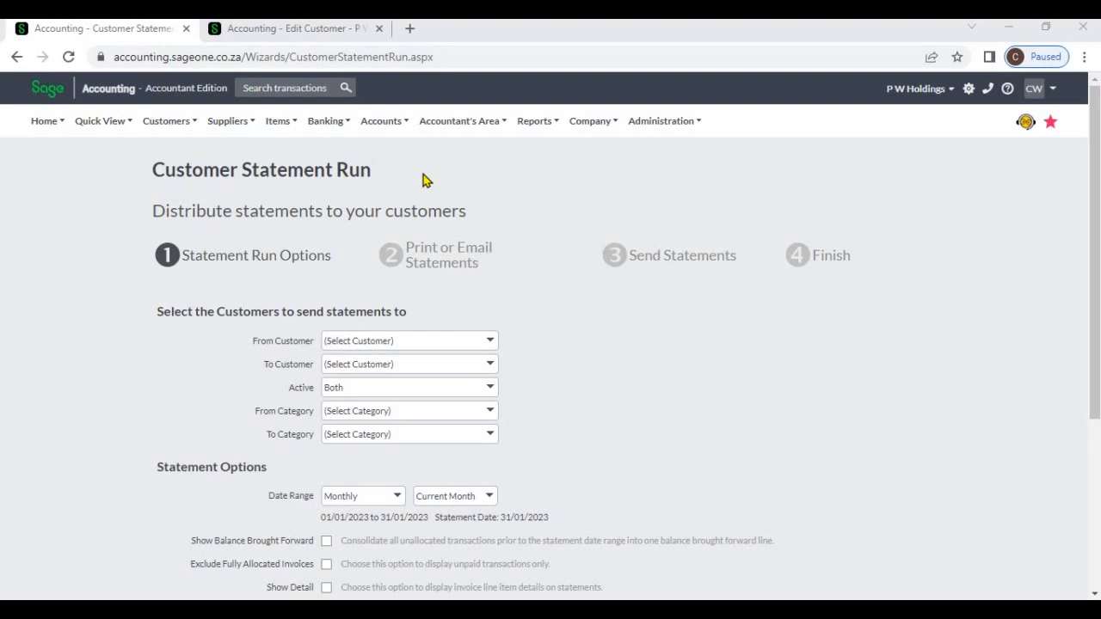
Step: Examine the statement distribution choices and the contact e-mail field in the open customer record
{"action": "left_click", "coordinate": [297, 31]}
{"action": "scroll", "coordinate": [823, 406], "scroll_direction": "down", "scroll_amount": 1}
{"action": "left_click", "coordinate": [821, 410]}
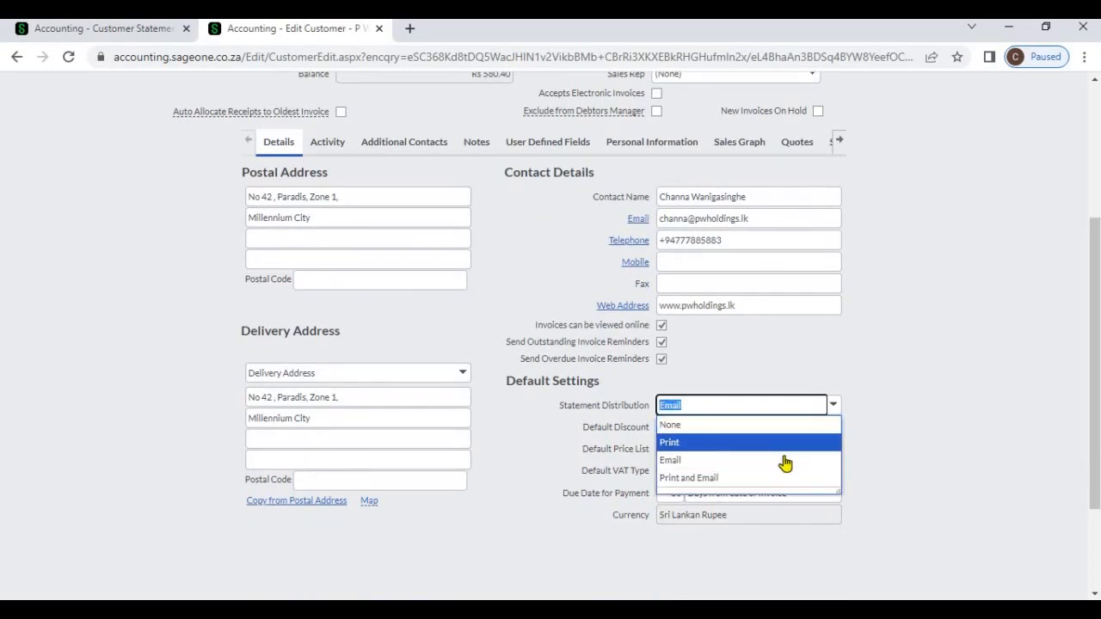
{"action": "left_click", "coordinate": [890, 386]}
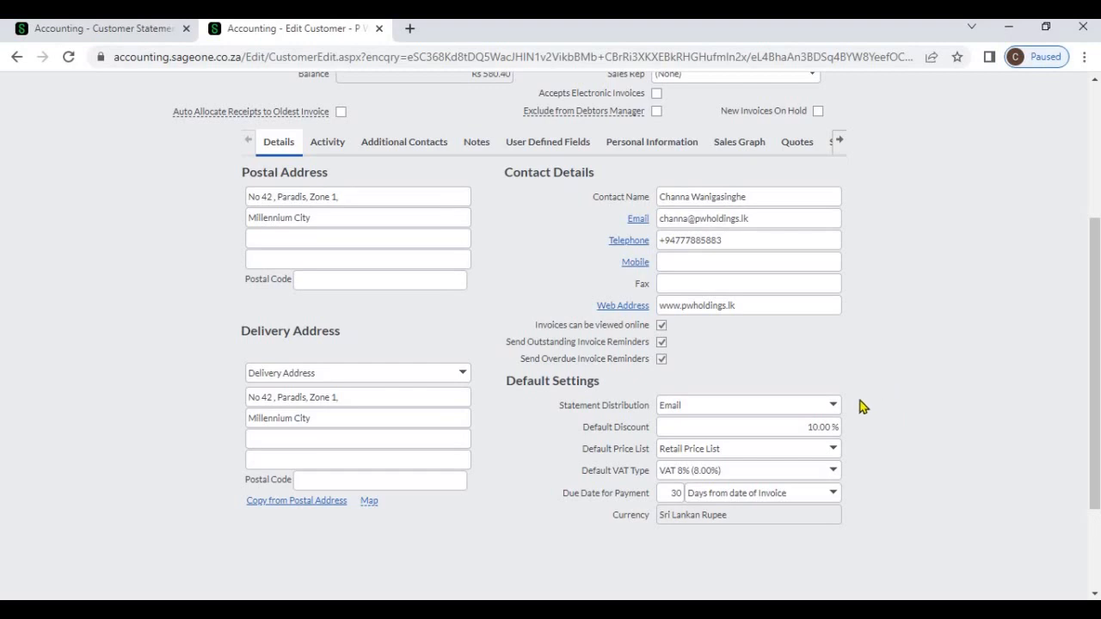
{"action": "triple_click", "coordinate": [787, 218]}
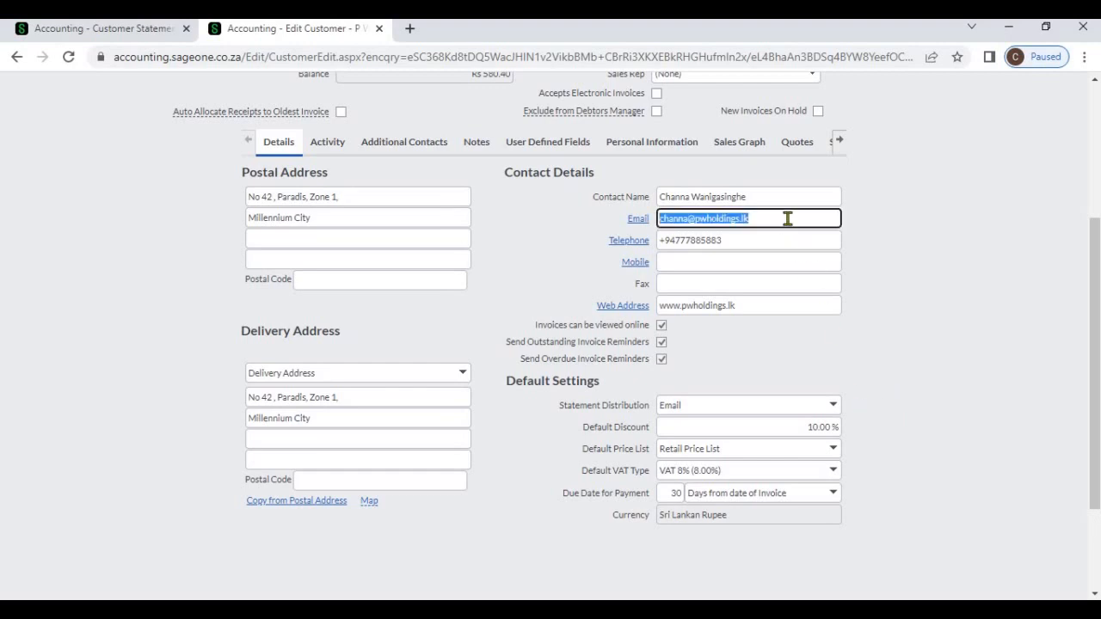
{"action": "left_click", "coordinate": [906, 209]}
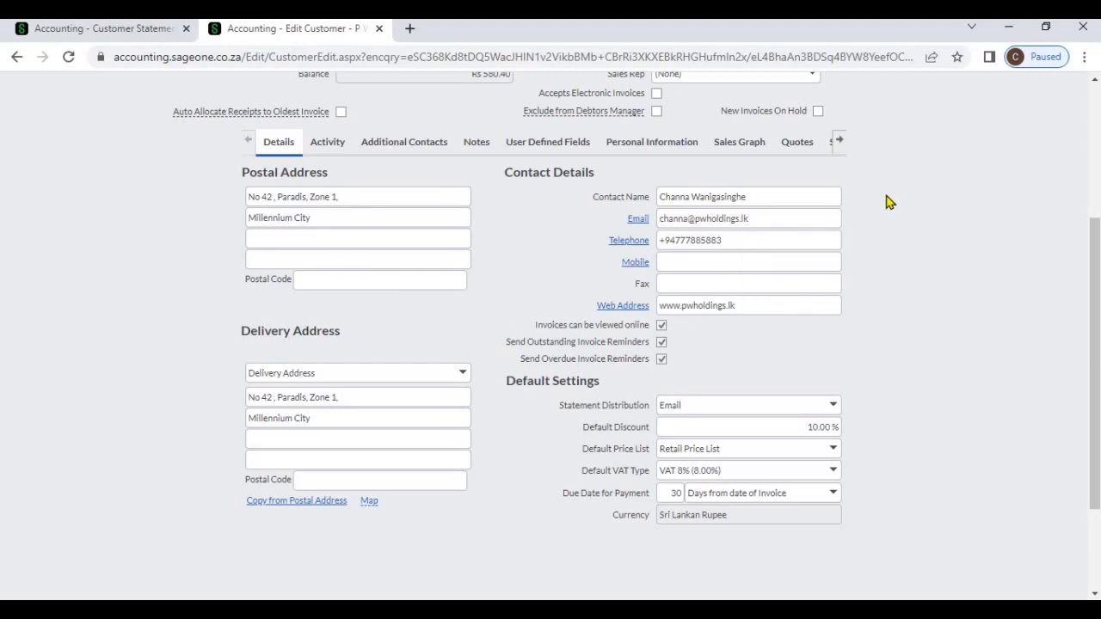
{"action": "scroll", "coordinate": [890, 202], "scroll_direction": "up", "scroll_amount": 2}
Step: Return to the statement run page and open the Customer Statement Run from the customer reports
{"action": "left_click", "coordinate": [106, 30]}
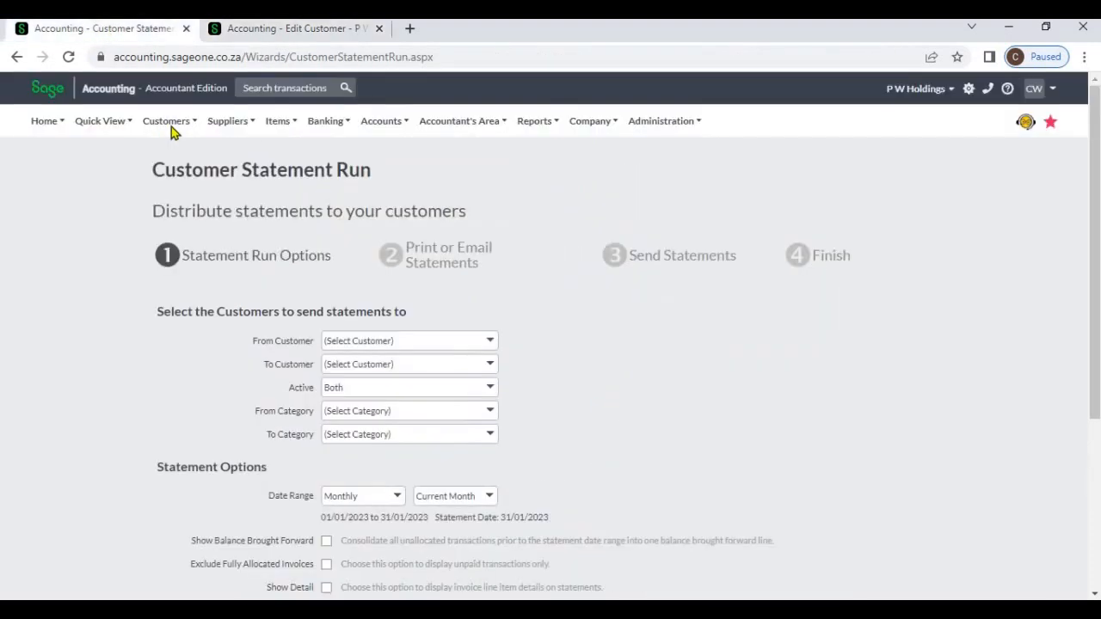
{"action": "left_click", "coordinate": [171, 126]}
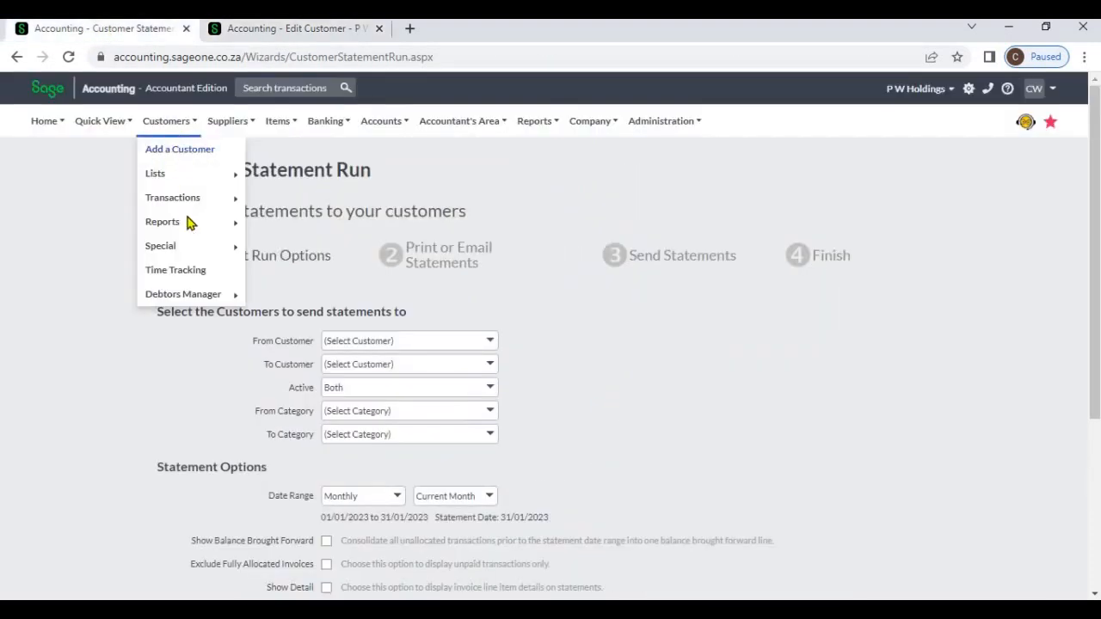
{"action": "mouse_move", "coordinate": [186, 223]}
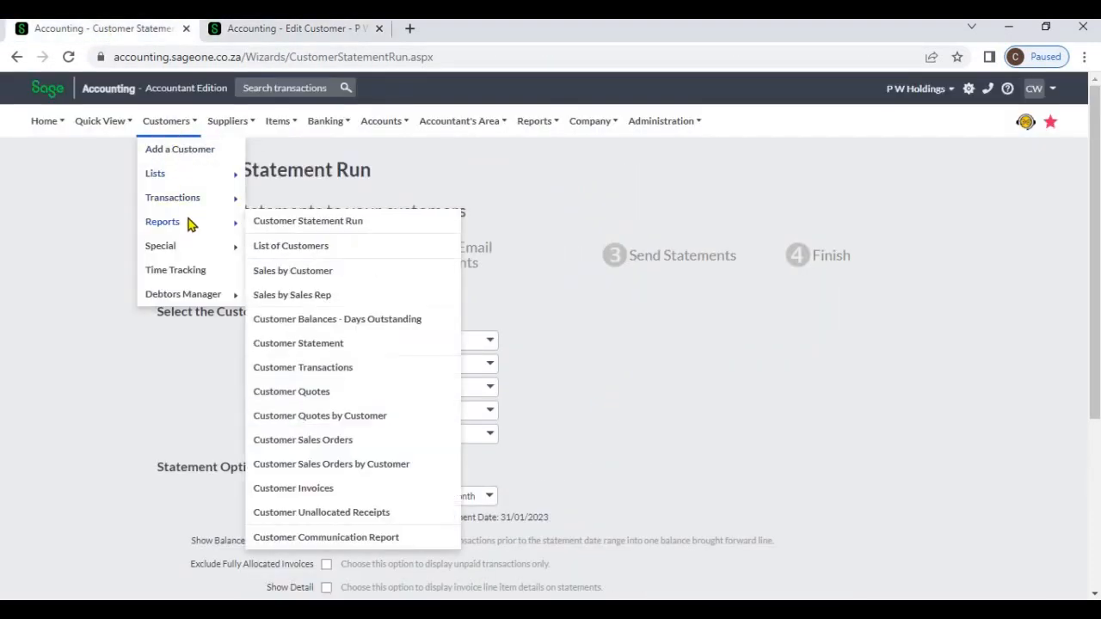
{"action": "left_click", "coordinate": [262, 226]}
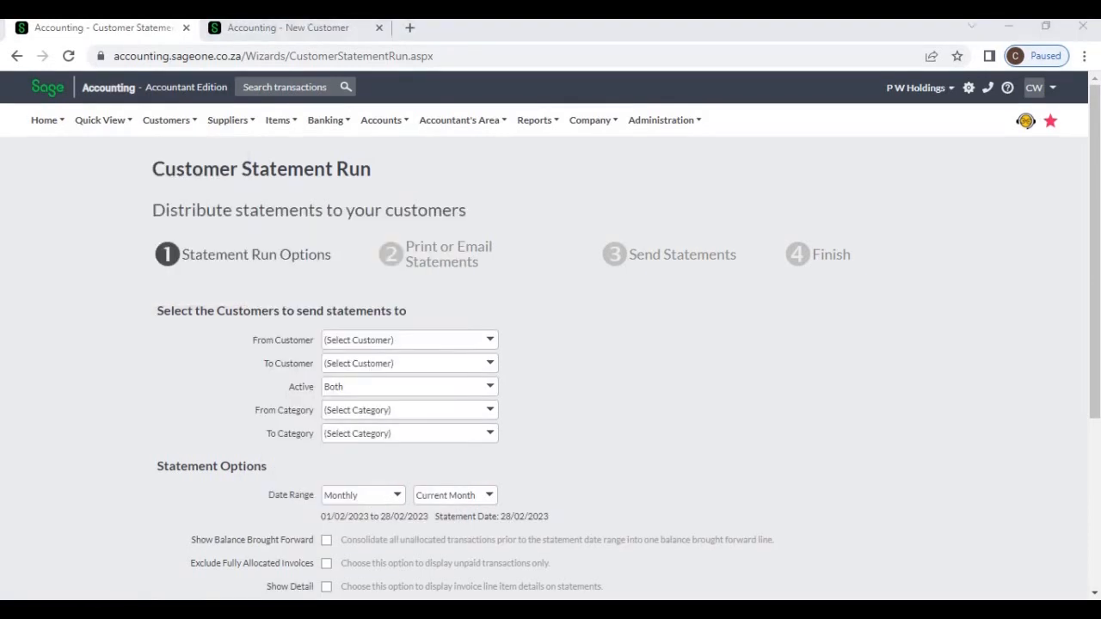
Step: Try a customer range from Kid Zone (Pvt) Ltd to Tekzol (Pvt) Ltd, and clear the selection again
{"action": "left_click", "coordinate": [491, 341]}
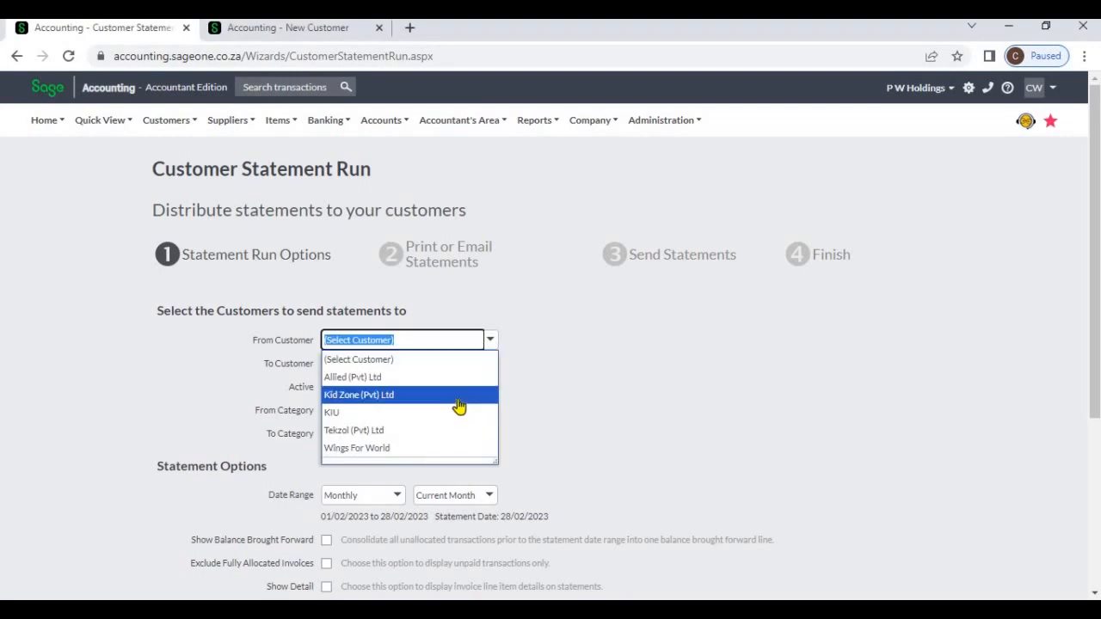
{"action": "left_click", "coordinate": [459, 398]}
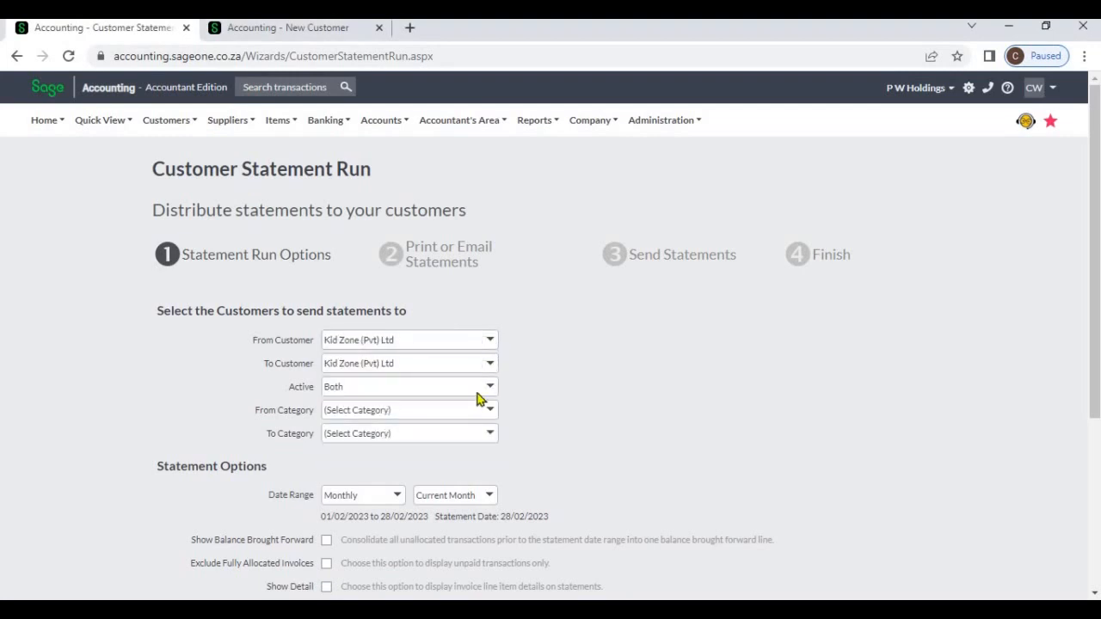
{"action": "left_click", "coordinate": [490, 363]}
{"action": "left_click", "coordinate": [454, 454]}
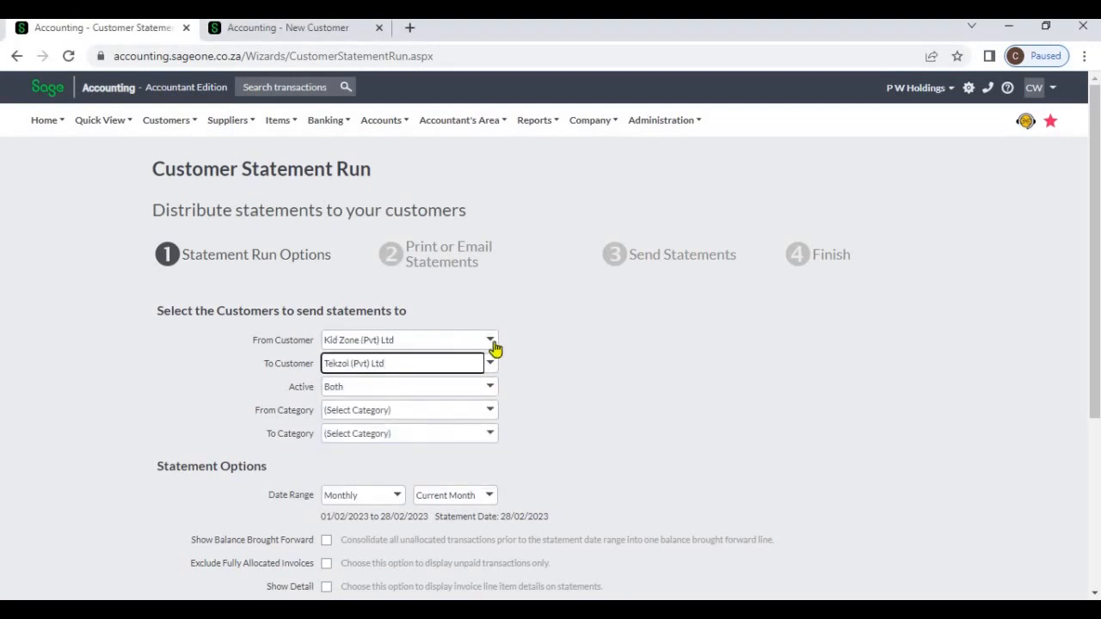
{"action": "left_click", "coordinate": [493, 345]}
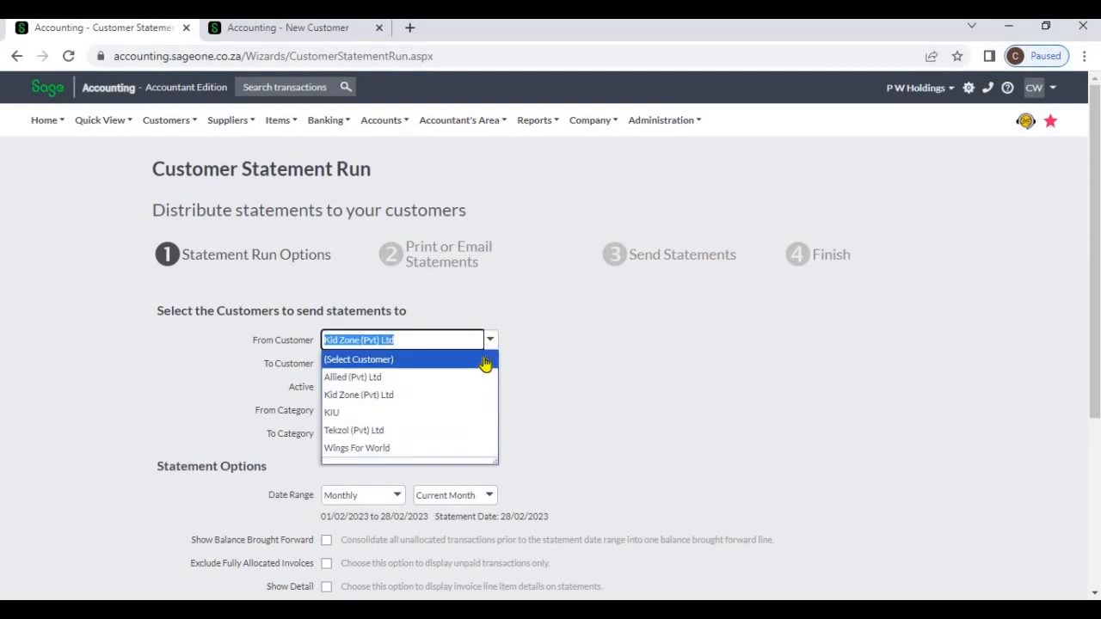
{"action": "left_click", "coordinate": [484, 360]}
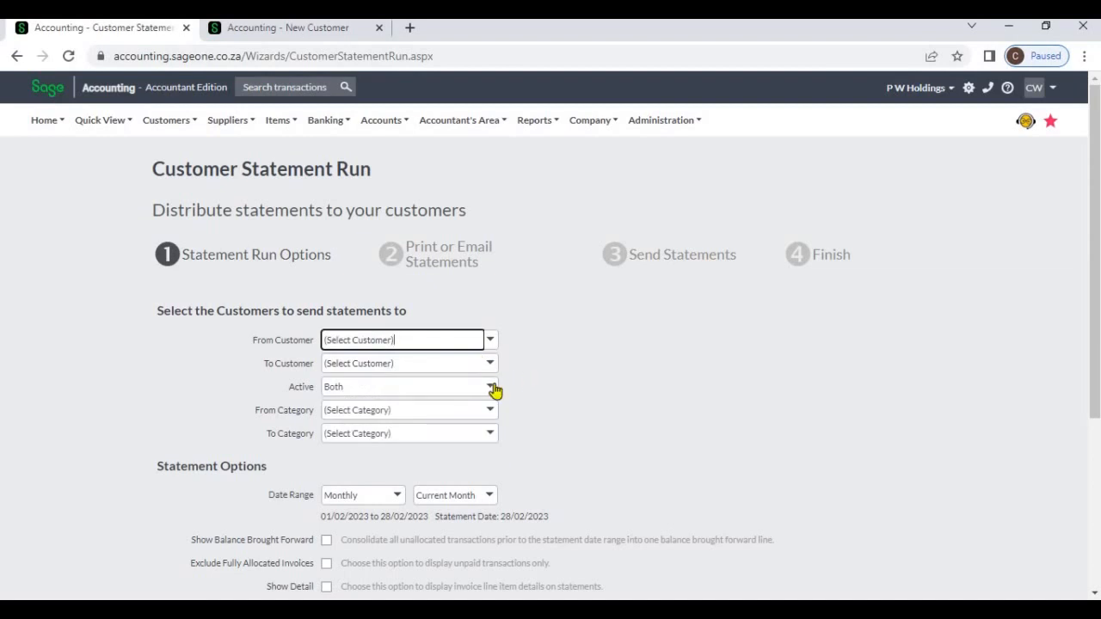
Step: Keep the Active filter on Both and try a category range from Foreign to Local, clearing it again
{"action": "left_click", "coordinate": [492, 388]}
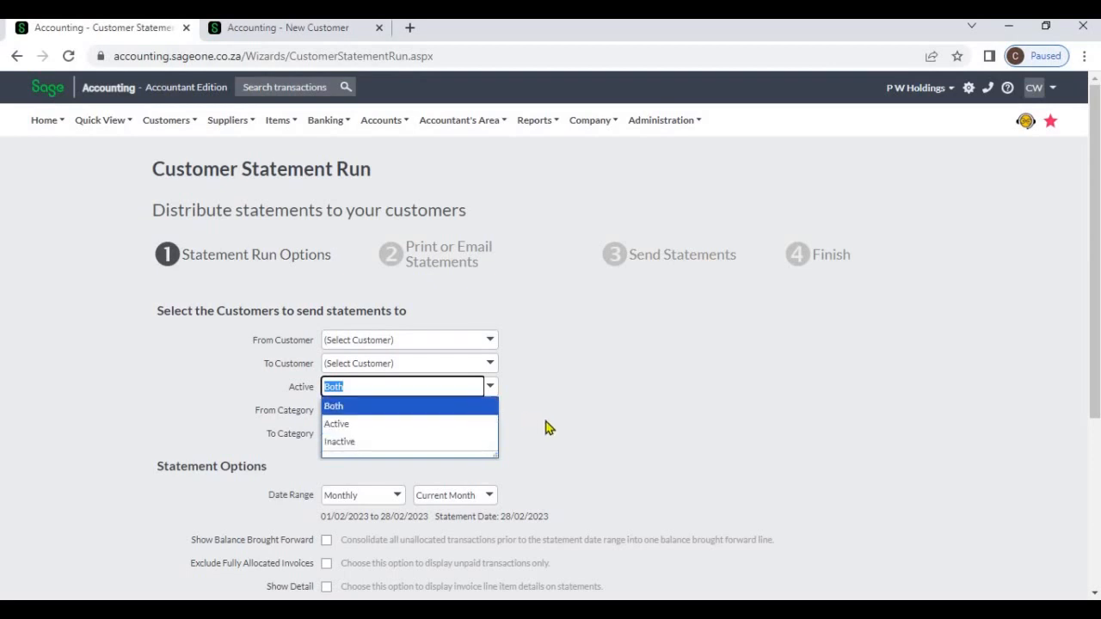
{"action": "left_click", "coordinate": [485, 411]}
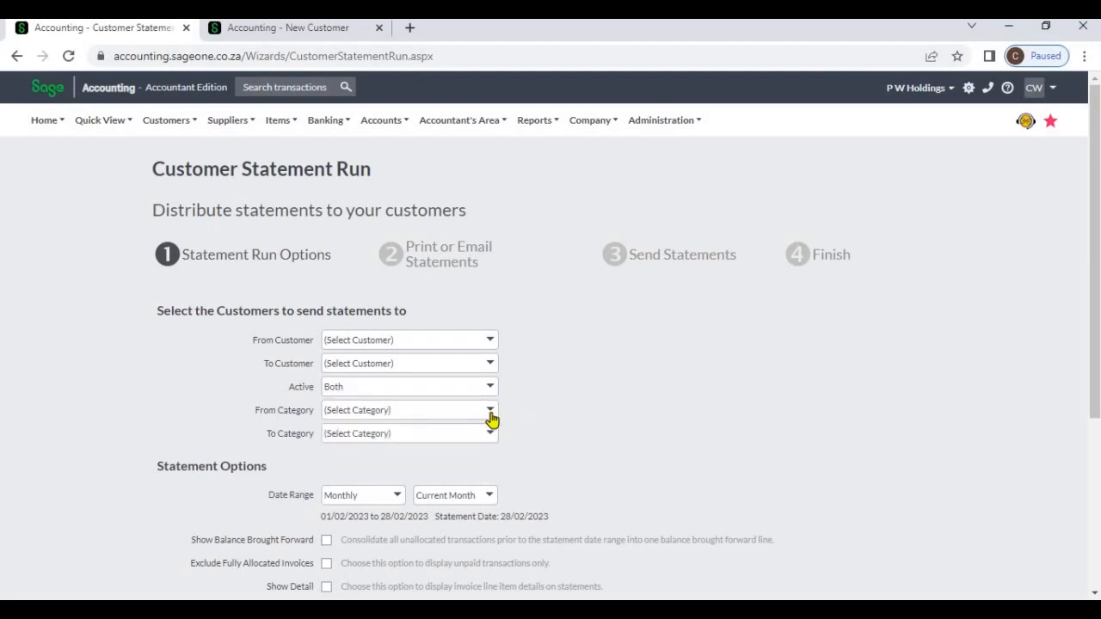
{"action": "left_click", "coordinate": [490, 412]}
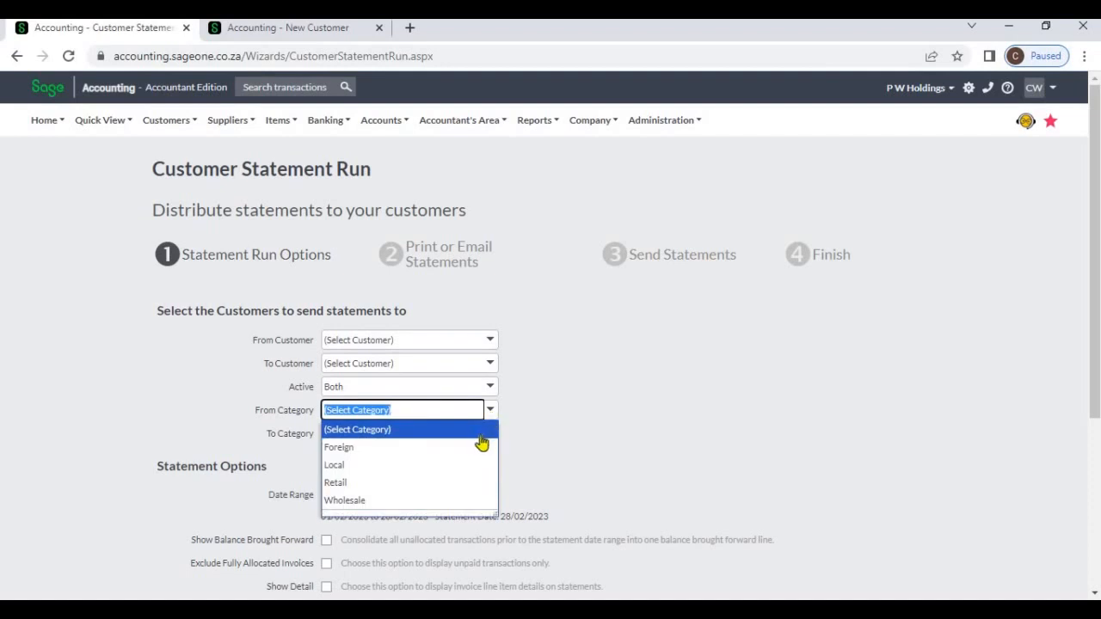
{"action": "left_click", "coordinate": [470, 447]}
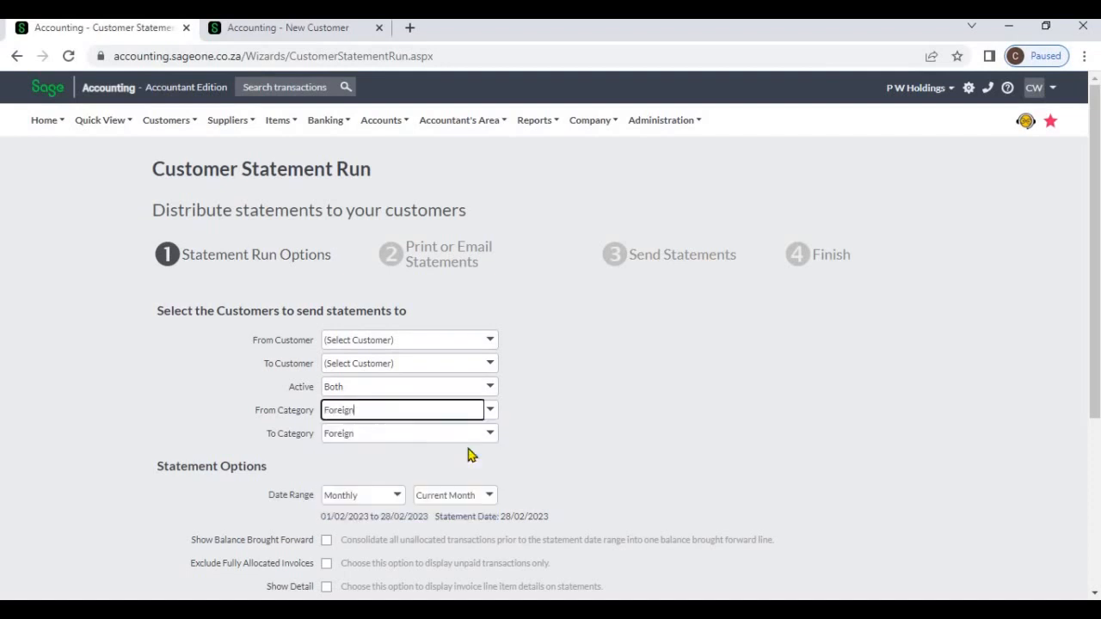
{"action": "left_click", "coordinate": [489, 447]}
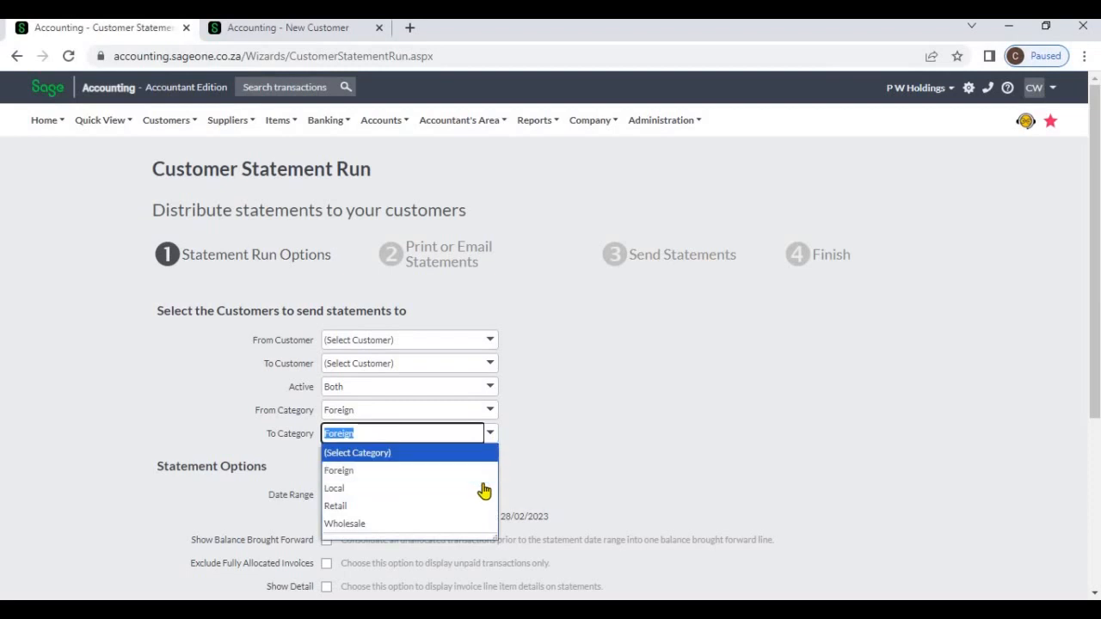
{"action": "left_click", "coordinate": [484, 489]}
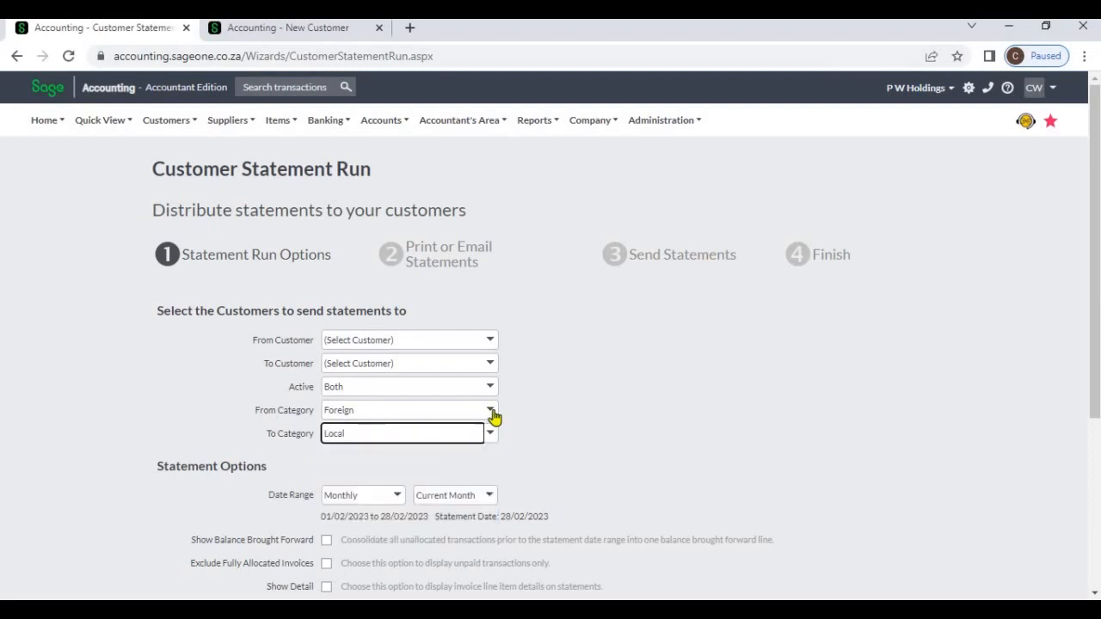
{"action": "left_click", "coordinate": [492, 413]}
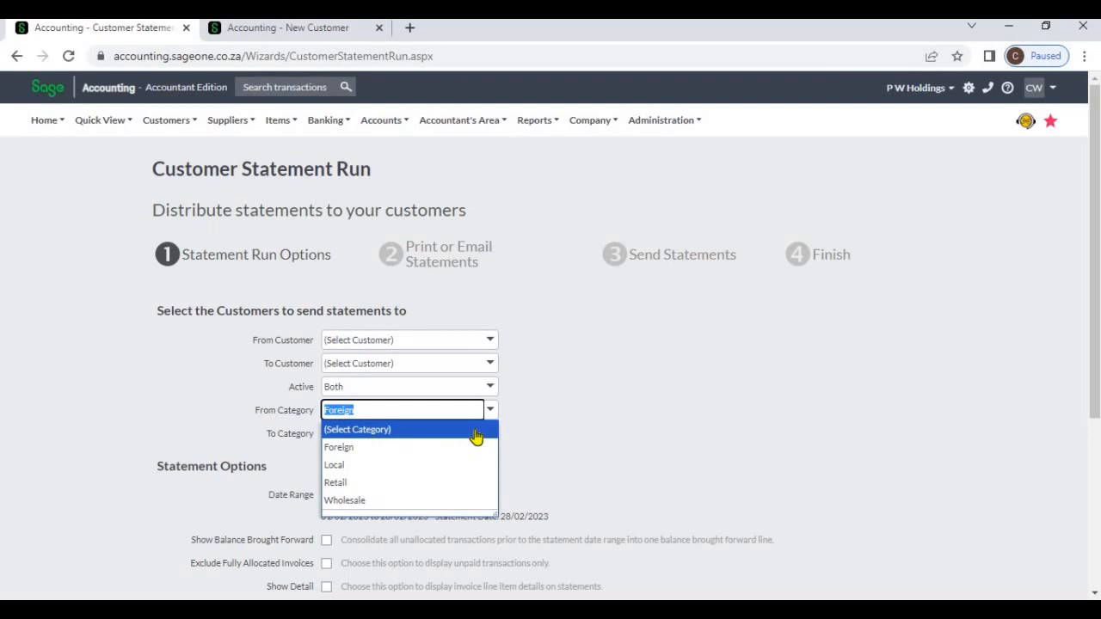
{"action": "left_click", "coordinate": [476, 432]}
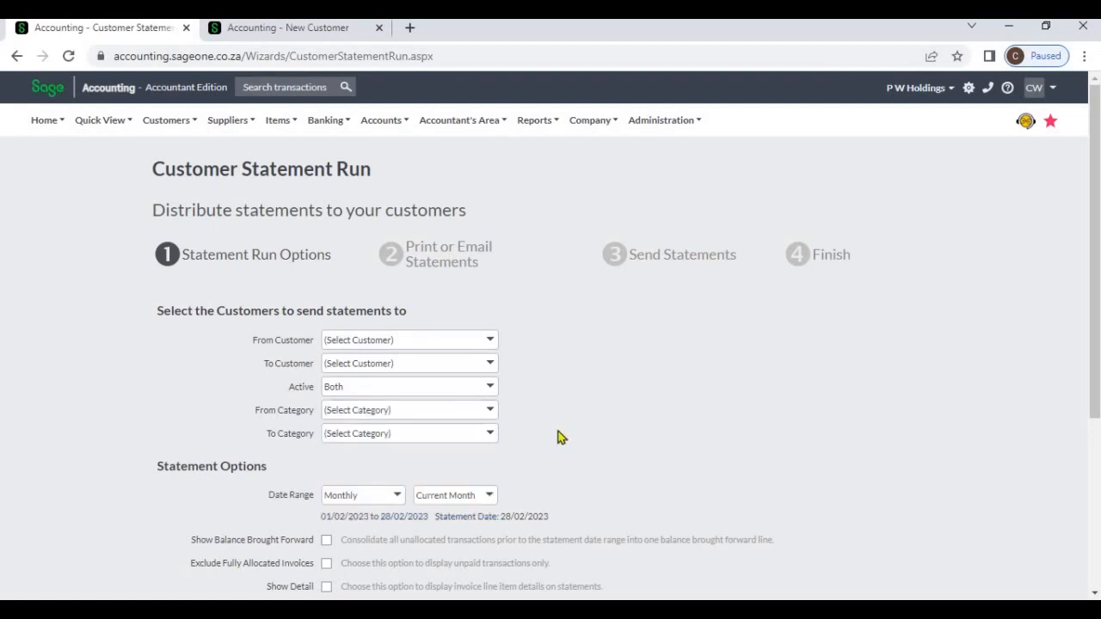
Step: Examine the available date range choices for the statements, keeping the Monthly range for the current month
{"action": "scroll", "coordinate": [557, 437], "scroll_direction": "down", "scroll_amount": 3}
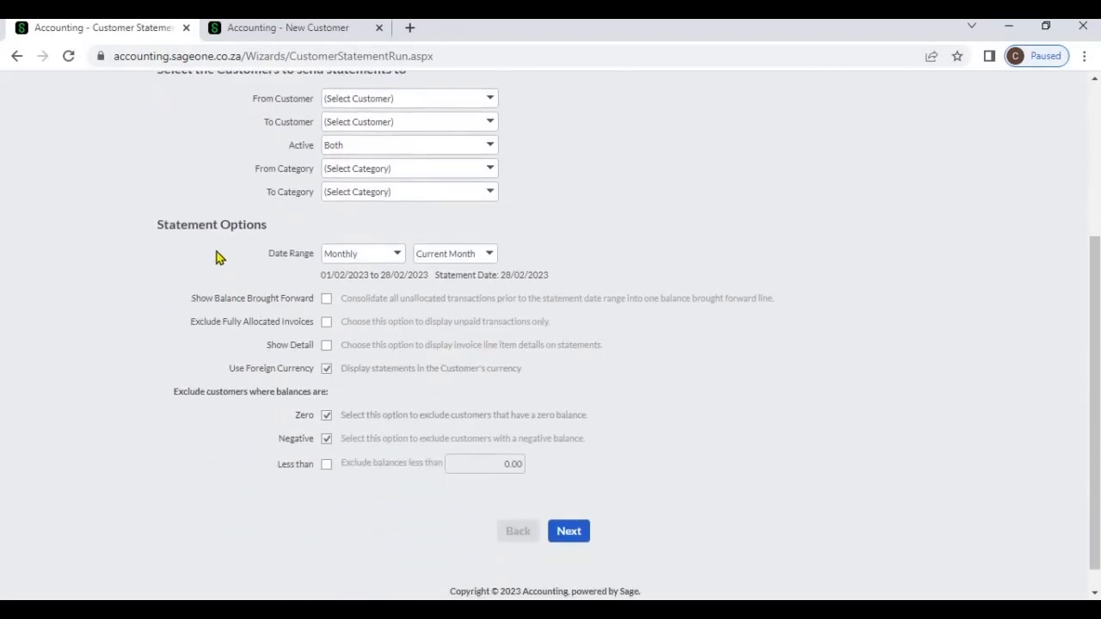
{"action": "left_click", "coordinate": [397, 255]}
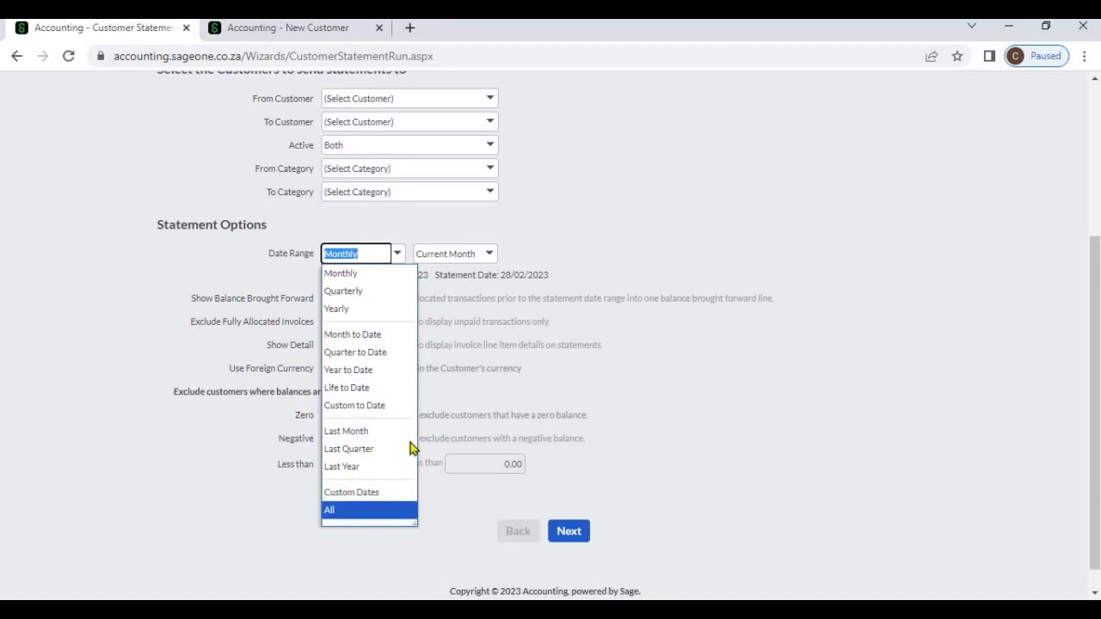
{"action": "left_click", "coordinate": [583, 274]}
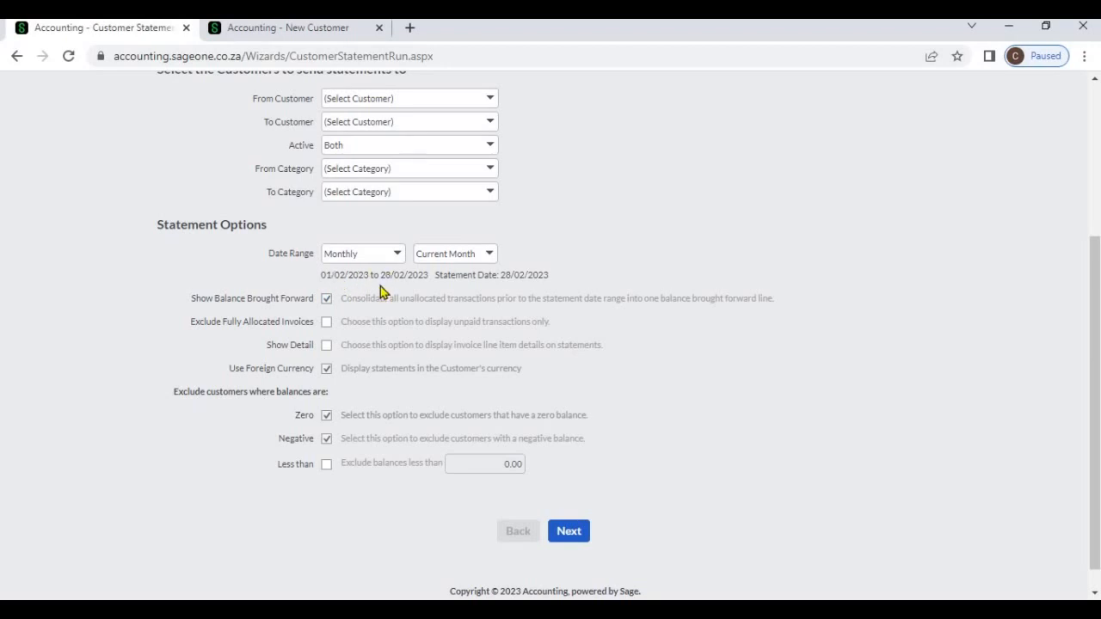
Step: Try excluding fully allocated invoices and showing invoice line detail on the statements, switching each option off again
{"action": "left_click", "coordinate": [327, 328]}
{"action": "left_click", "coordinate": [328, 322]}
{"action": "left_click", "coordinate": [327, 348]}
{"action": "left_click", "coordinate": [327, 347]}
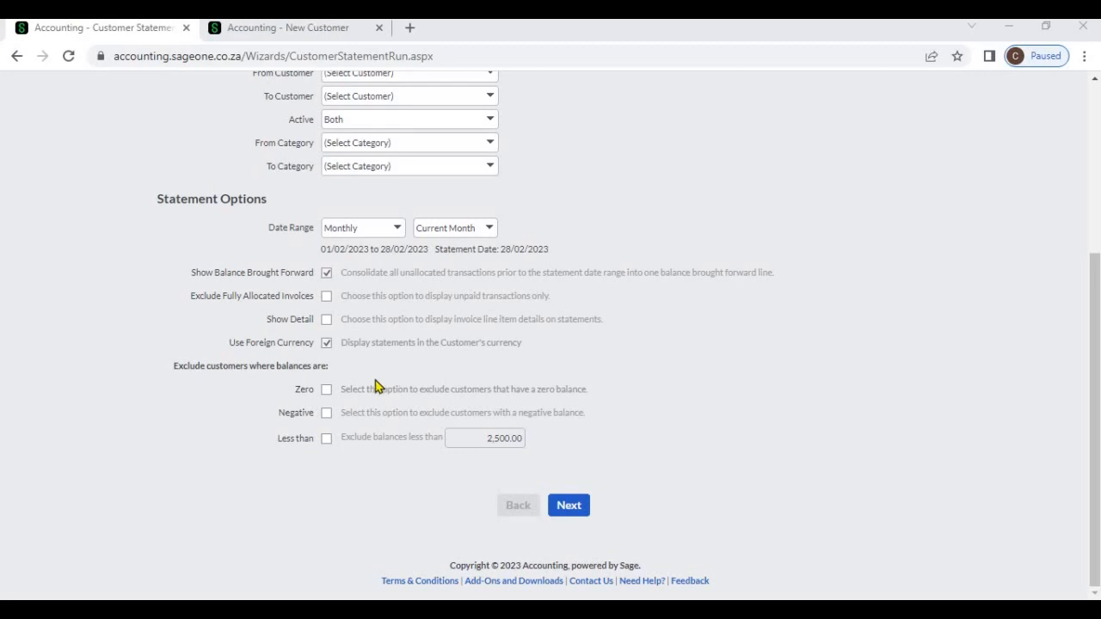
Step: Try excluding customers with zero balances, negative balances, and balances less than 2,500.00
{"action": "left_click", "coordinate": [327, 390]}
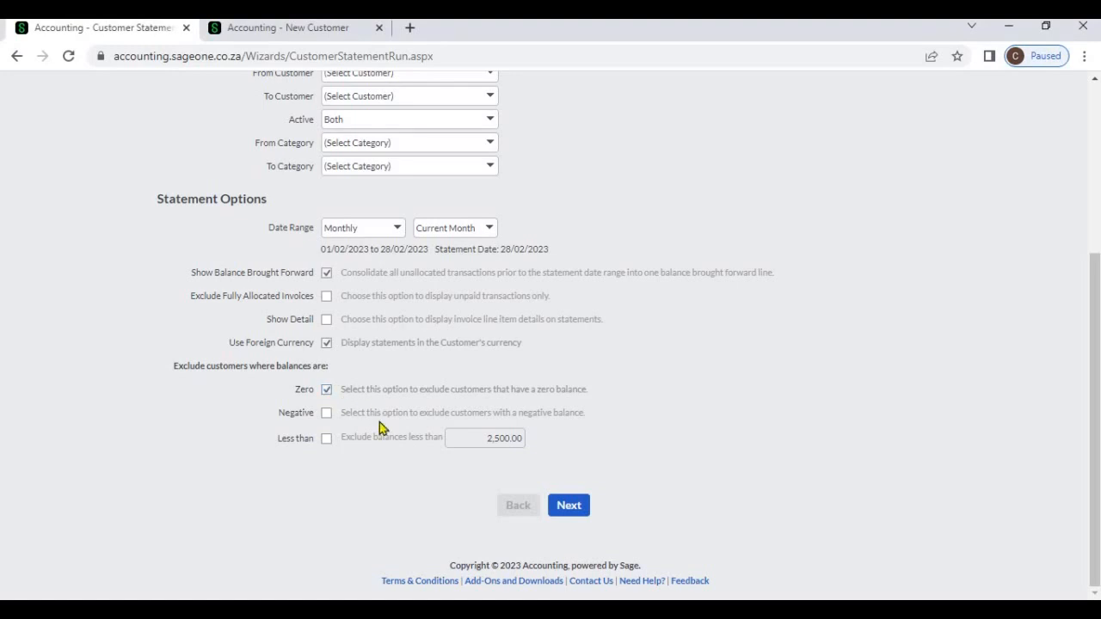
{"action": "left_click", "coordinate": [326, 414]}
{"action": "left_click", "coordinate": [326, 440]}
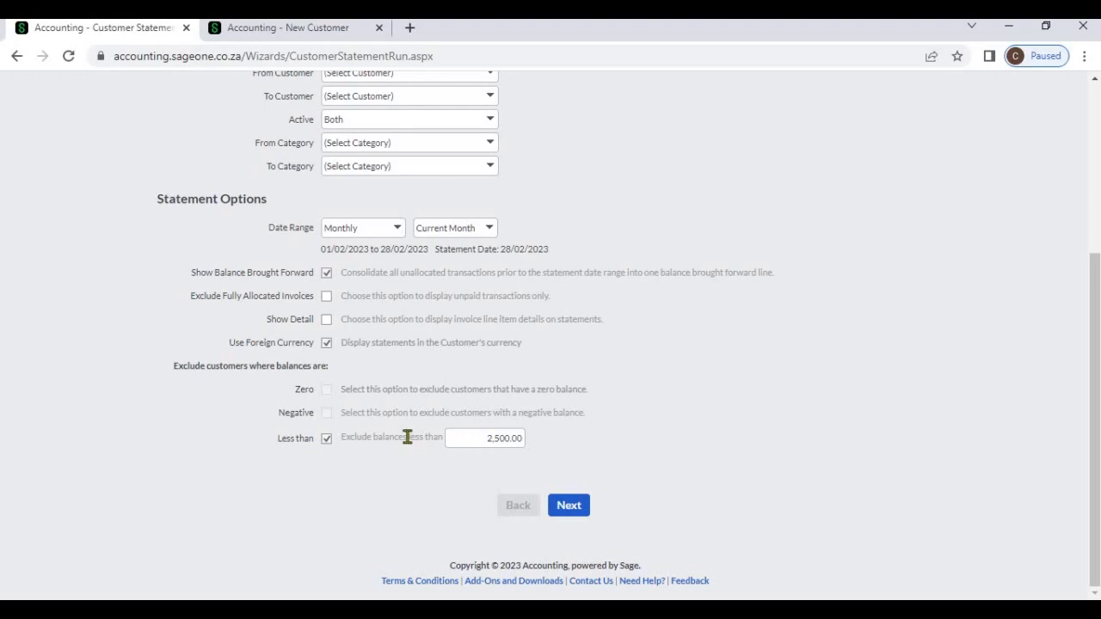
{"action": "left_click", "coordinate": [327, 439]}
{"action": "left_click", "coordinate": [326, 439]}
{"action": "left_click", "coordinate": [327, 440]}
{"action": "left_click", "coordinate": [327, 440]}
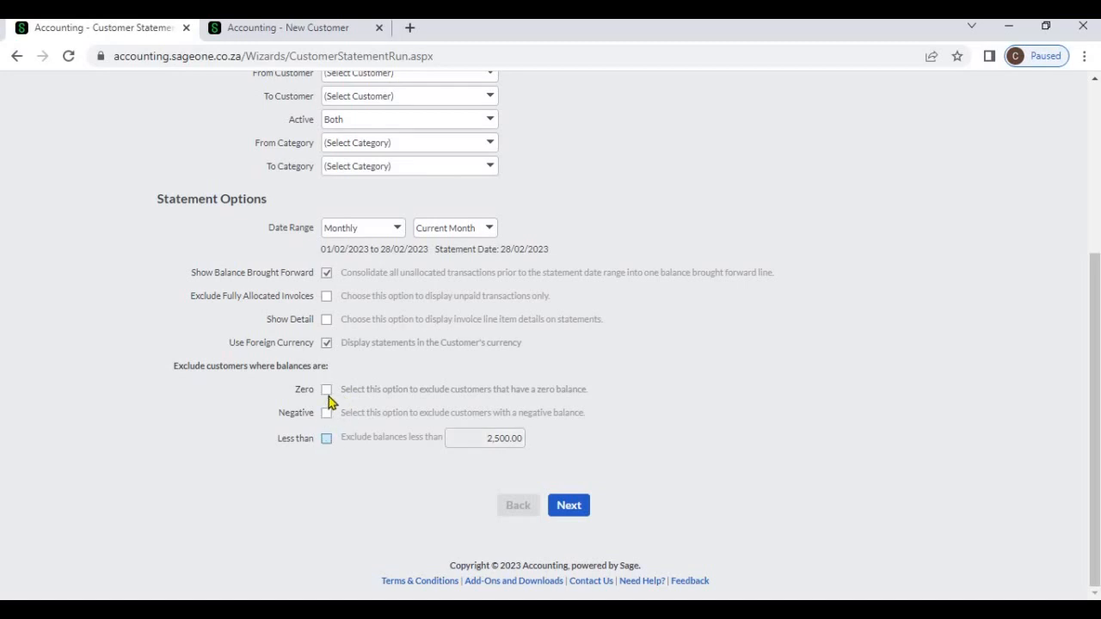
{"action": "left_click", "coordinate": [326, 440]}
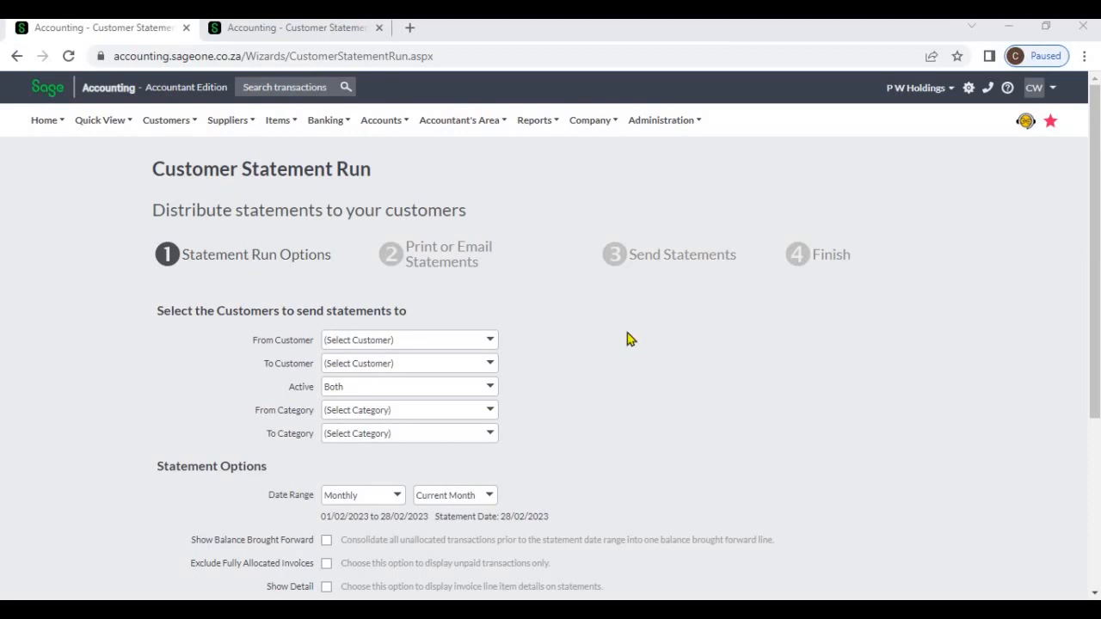
Step: Limit the statement run to the customer Kid Zone (Pvt) Ltd and continue to the statement distribution options
{"action": "left_click", "coordinate": [490, 342]}
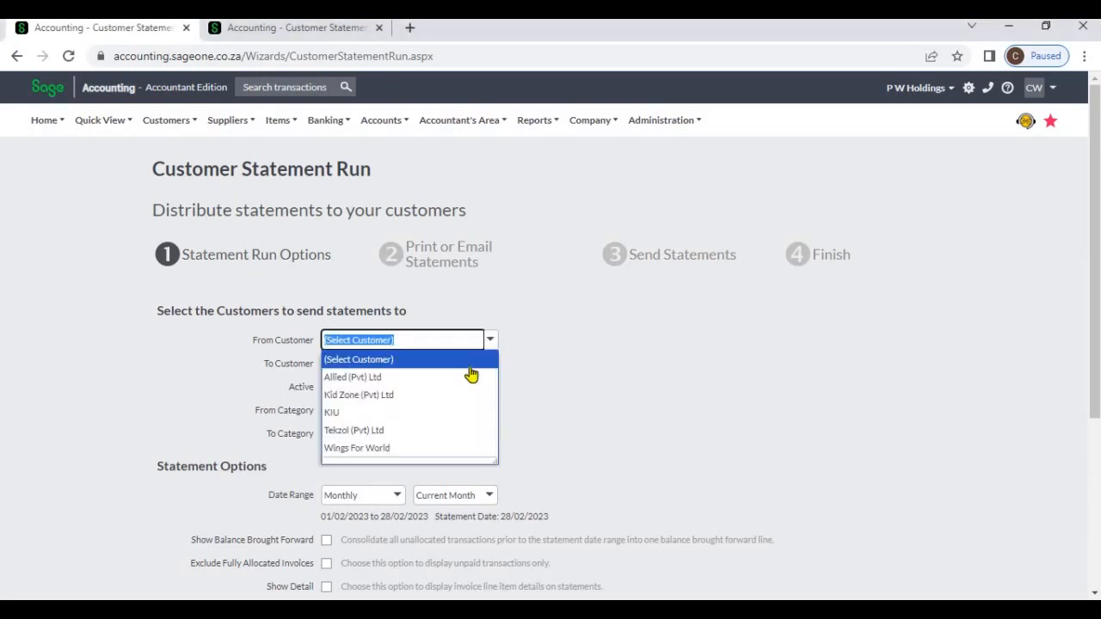
{"action": "left_click", "coordinate": [458, 395]}
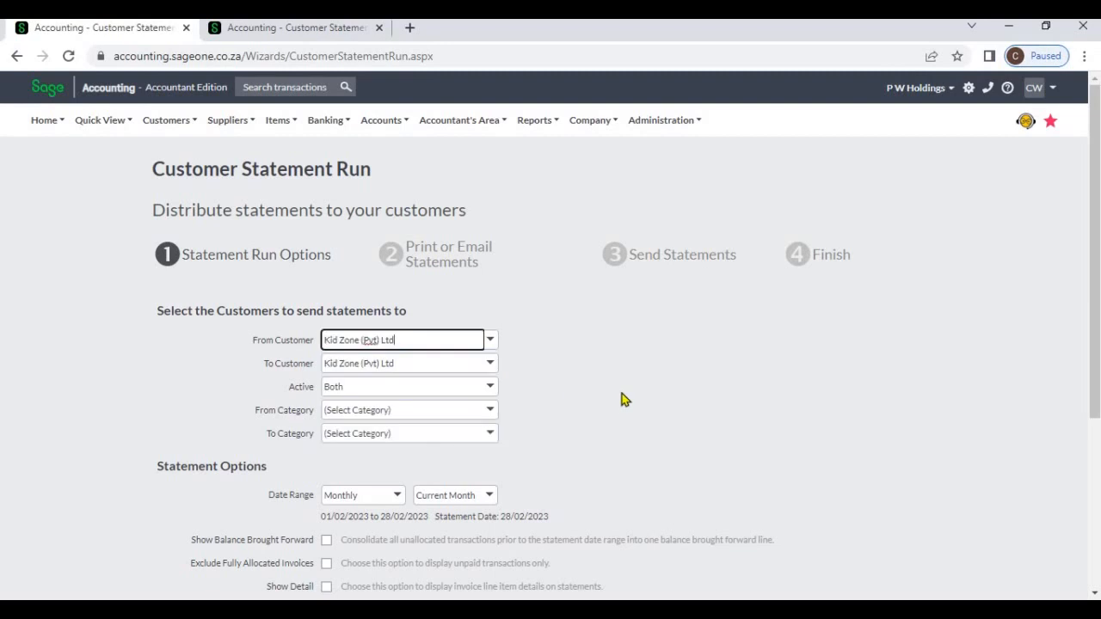
{"action": "scroll", "coordinate": [442, 430], "scroll_direction": "down", "scroll_amount": 2}
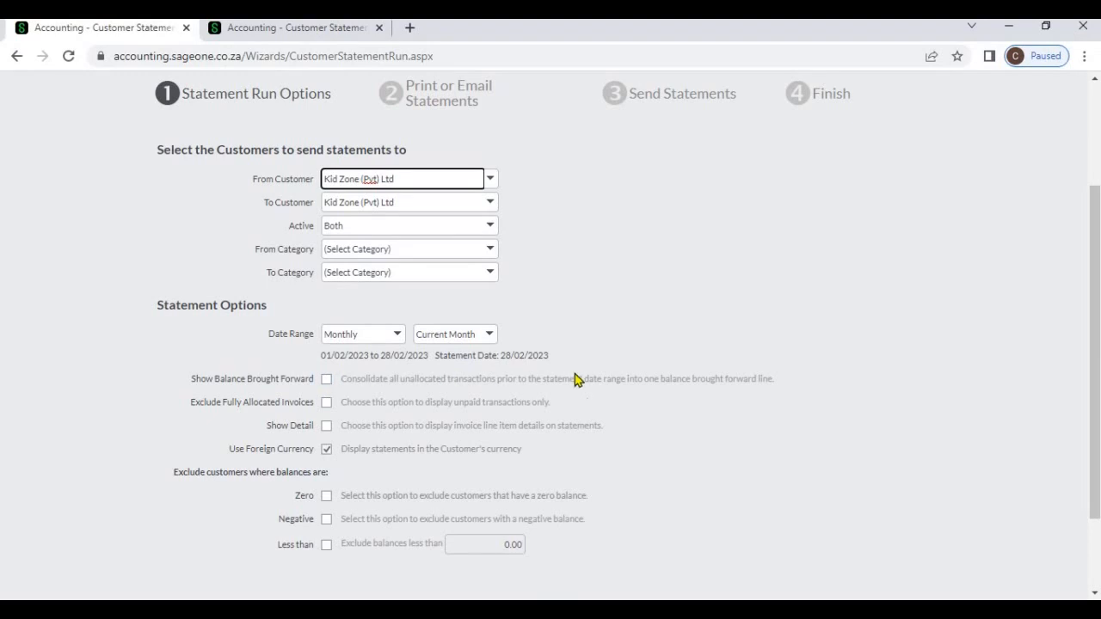
{"action": "scroll", "coordinate": [578, 384], "scroll_direction": "down", "scroll_amount": 2}
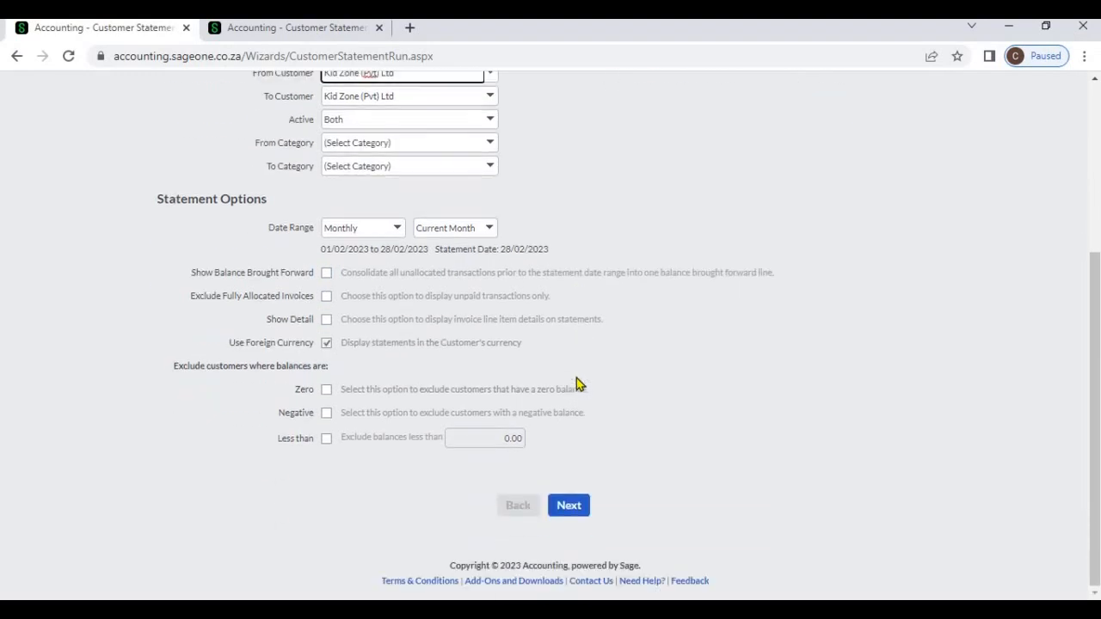
{"action": "left_click", "coordinate": [570, 505]}
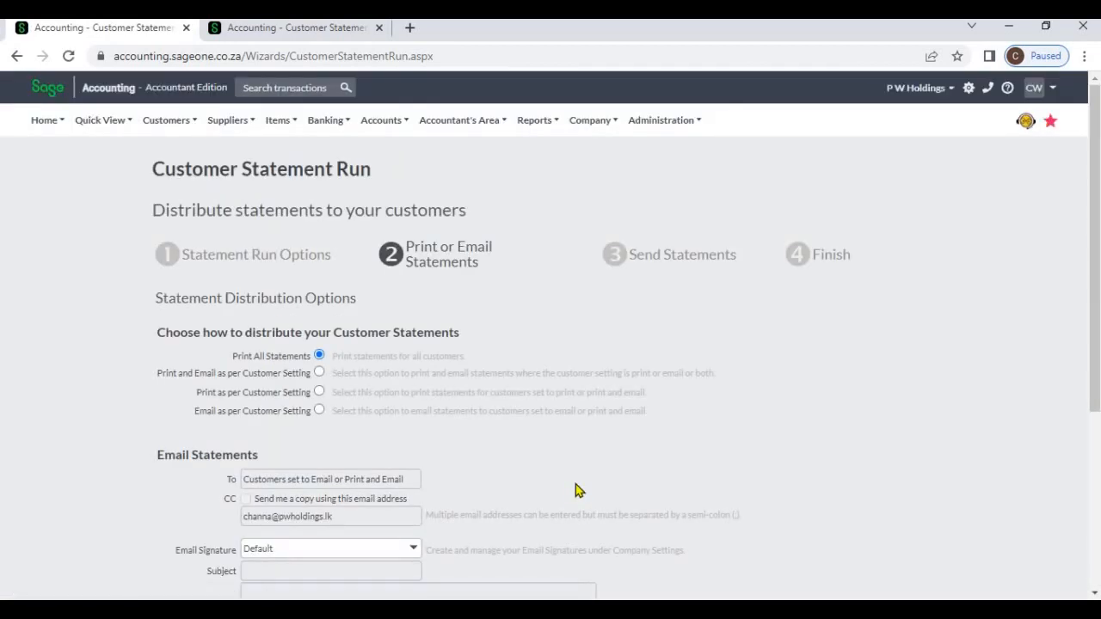
{"action": "scroll", "coordinate": [578, 490], "scroll_direction": "down", "scroll_amount": 3}
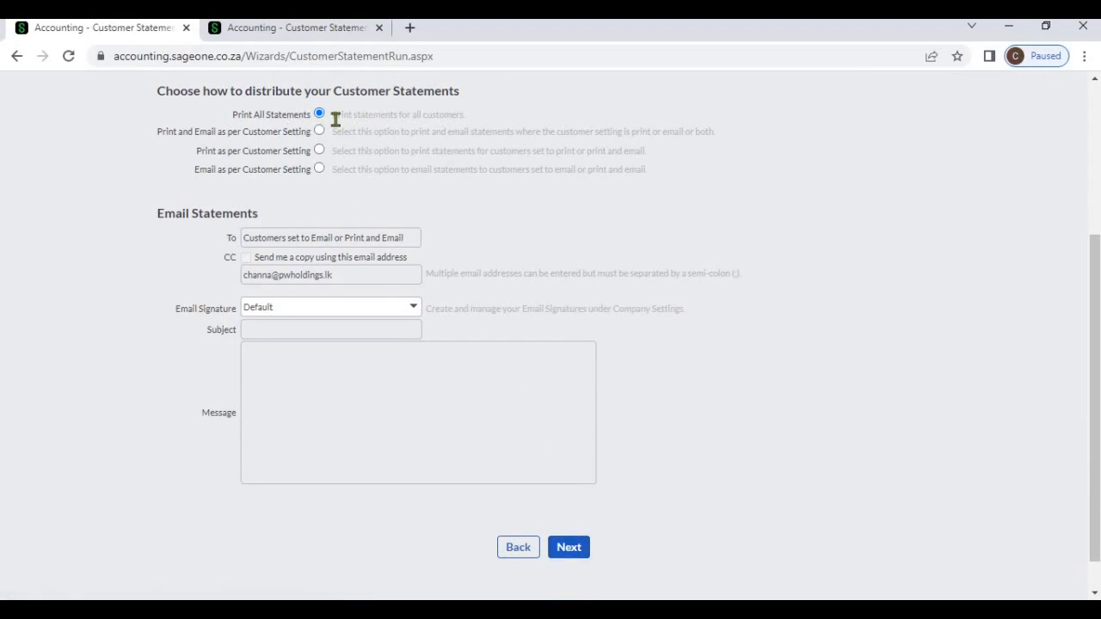
Step: Keep Print All Statements as the distribution method, preview the Kid Zone (Pvt) Ltd statement, and review its transactions and ageing summary
{"action": "left_click", "coordinate": [574, 550]}
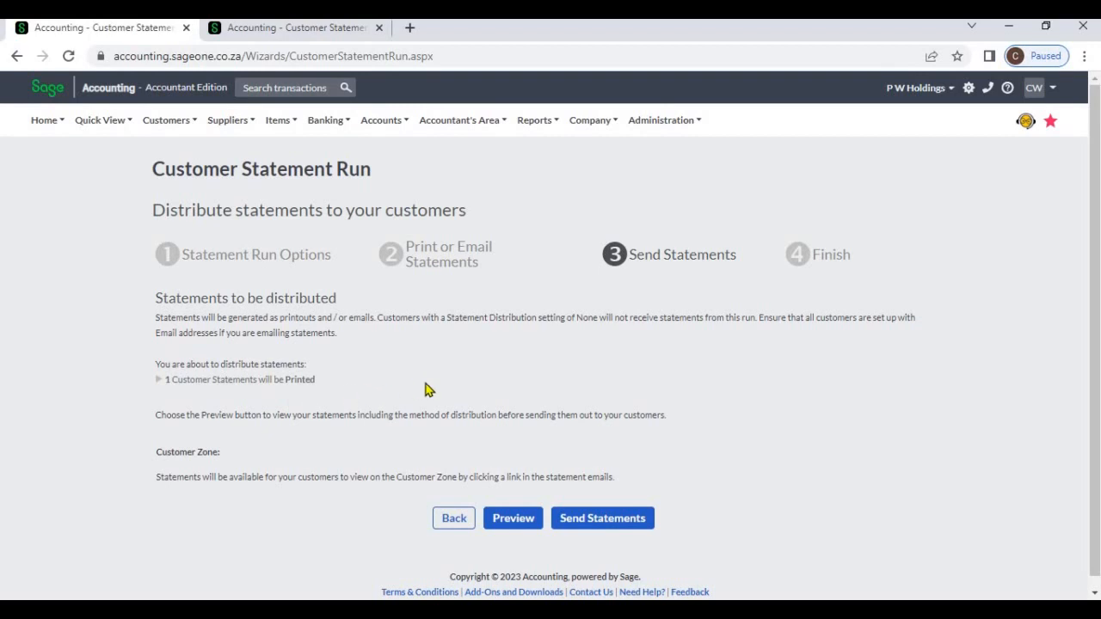
{"action": "left_click", "coordinate": [524, 521]}
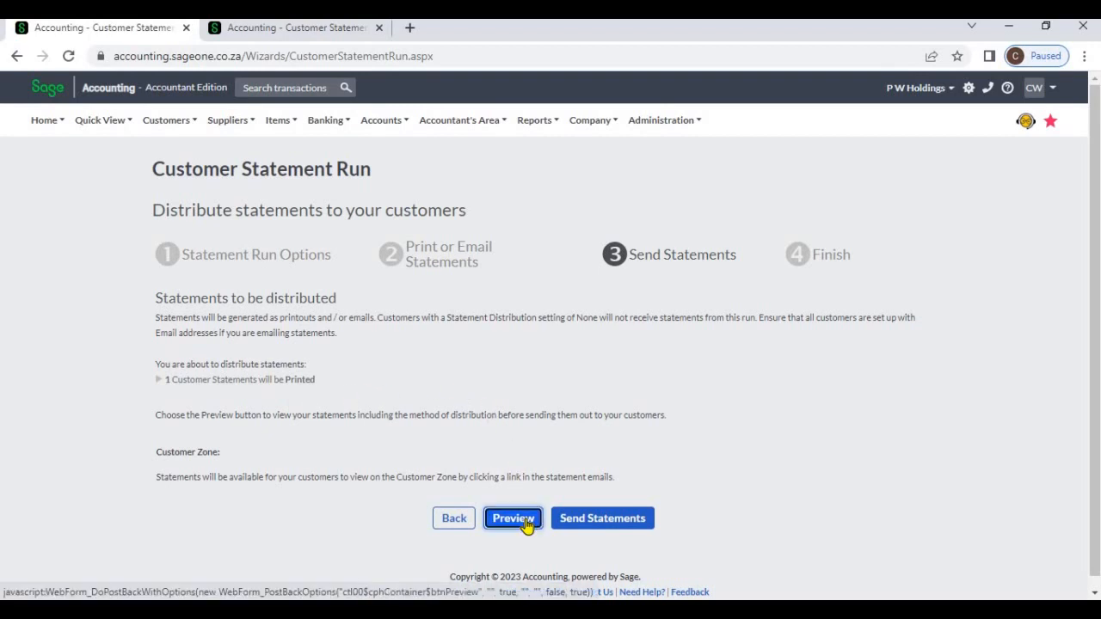
{"action": "left_click", "coordinate": [524, 521]}
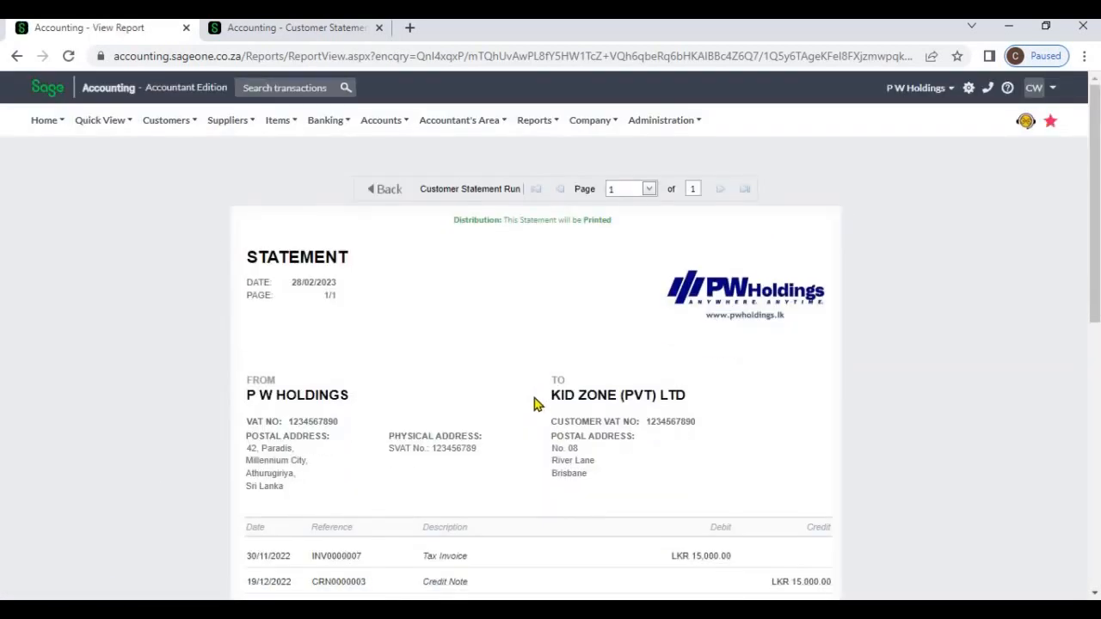
{"action": "scroll", "coordinate": [534, 404], "scroll_direction": "down", "scroll_amount": 2}
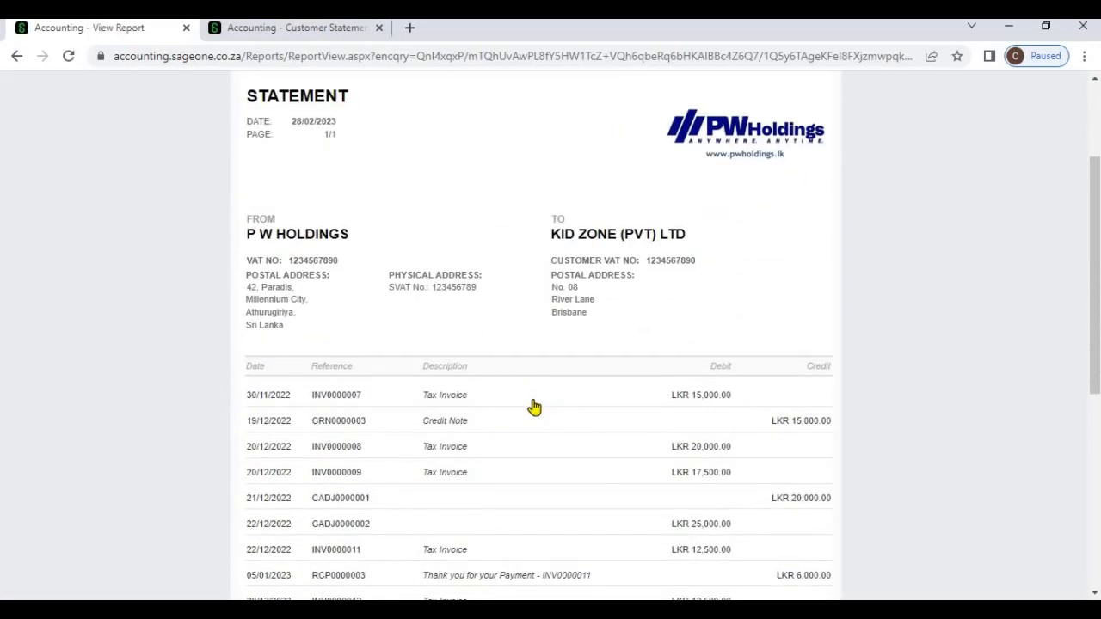
{"action": "scroll", "coordinate": [535, 404], "scroll_direction": "down", "scroll_amount": 2}
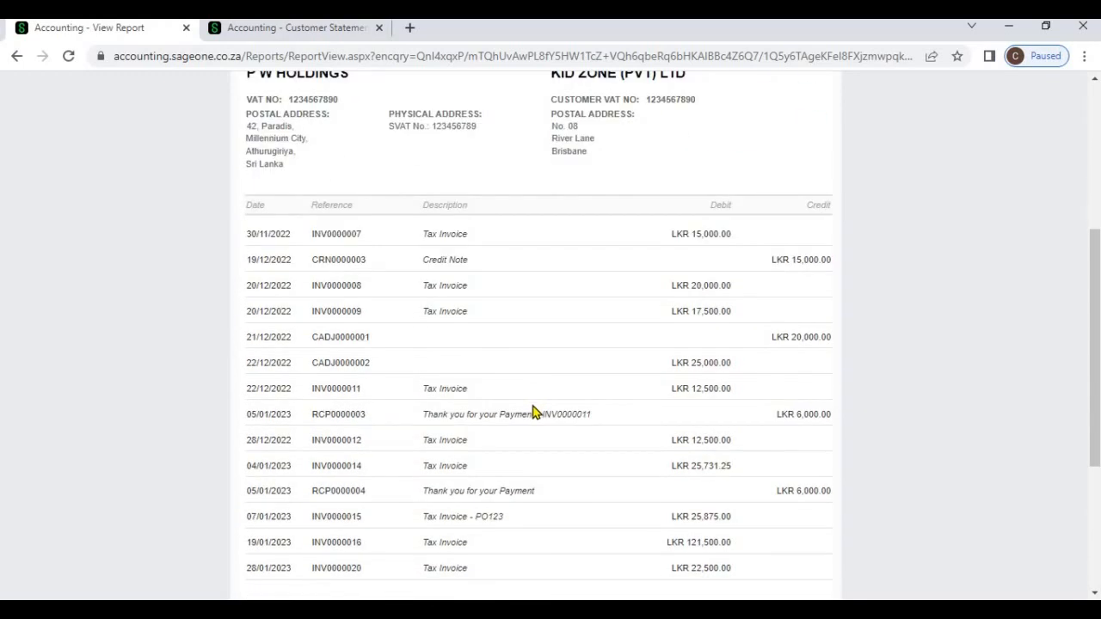
{"action": "scroll", "coordinate": [533, 409], "scroll_direction": "down", "scroll_amount": 1}
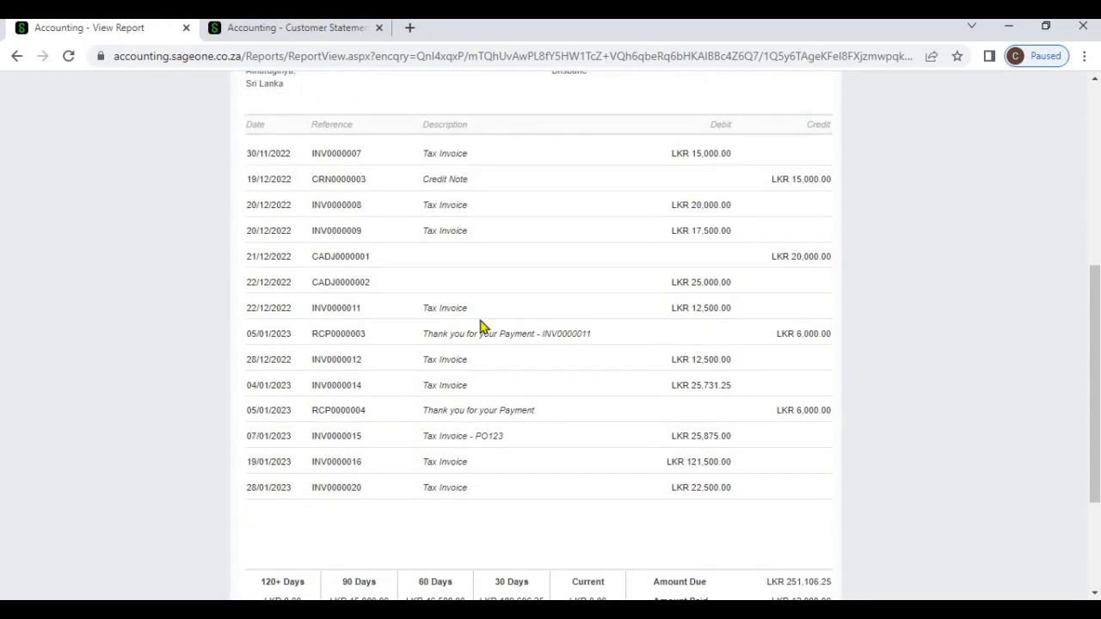
{"action": "scroll", "coordinate": [465, 414], "scroll_direction": "down", "scroll_amount": 1}
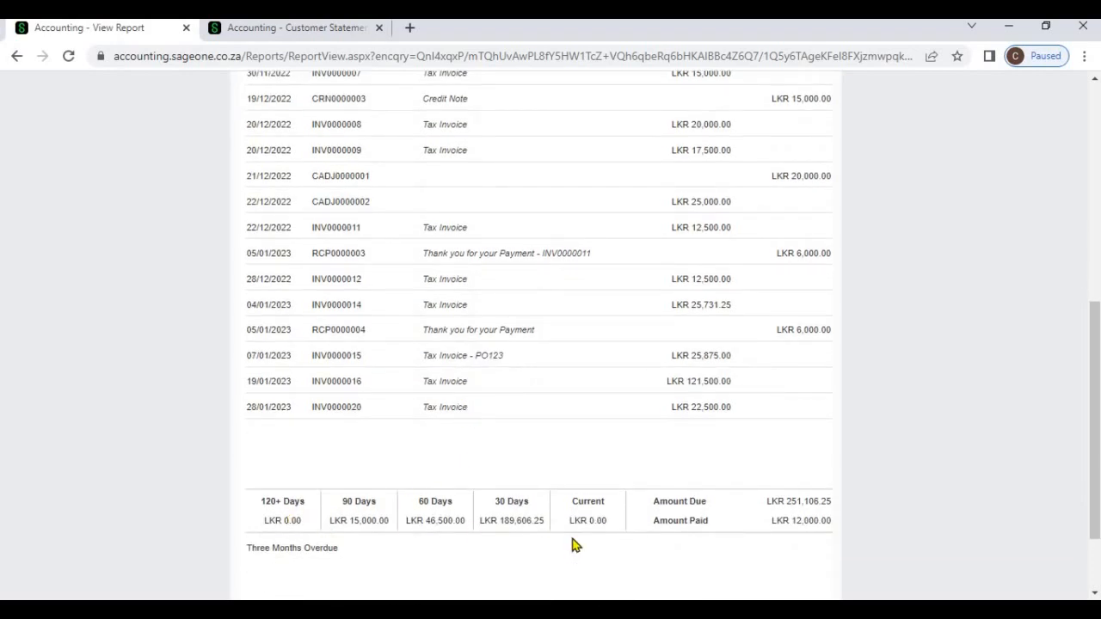
{"action": "scroll", "coordinate": [574, 544], "scroll_direction": "down", "scroll_amount": 1}
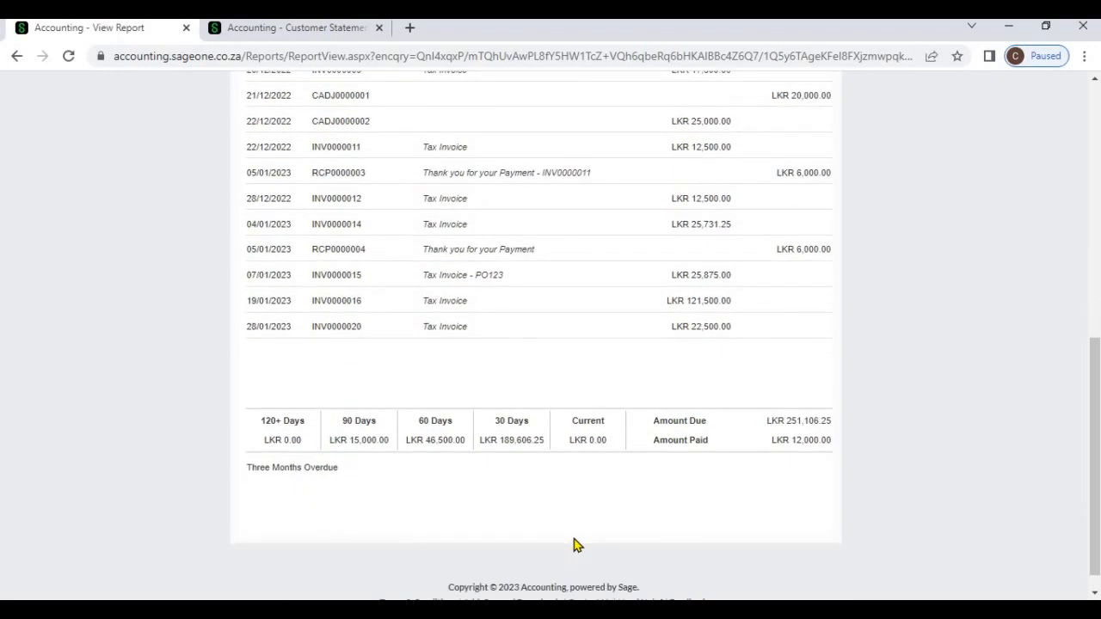
{"action": "scroll", "coordinate": [574, 544], "scroll_direction": "up", "scroll_amount": 3}
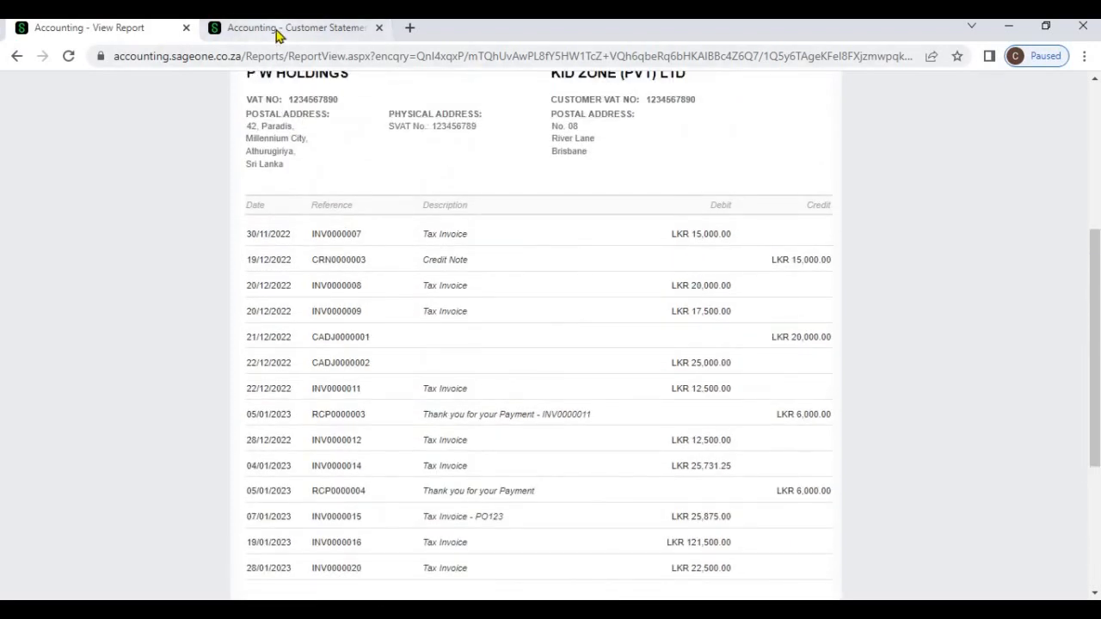
Step: In the other open statement run, limit customers to Kid Zone (Pvt) Ltd, enable Show Balance Brought Forward, and continue to the distribution options
{"action": "left_click", "coordinate": [279, 33]}
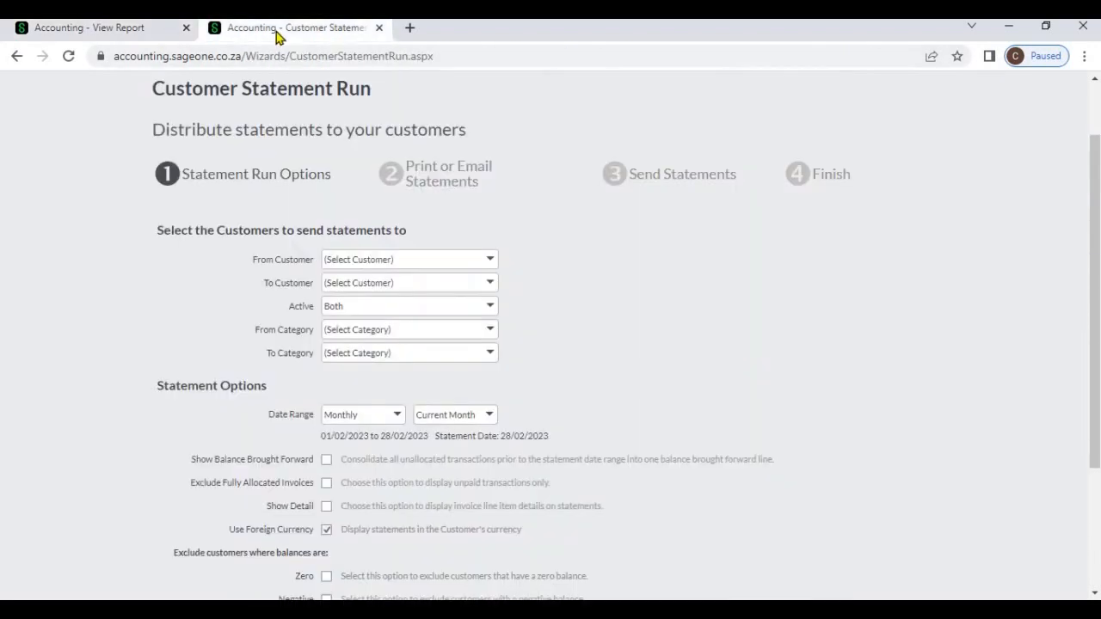
{"action": "left_click", "coordinate": [490, 259]}
{"action": "left_click", "coordinate": [463, 312]}
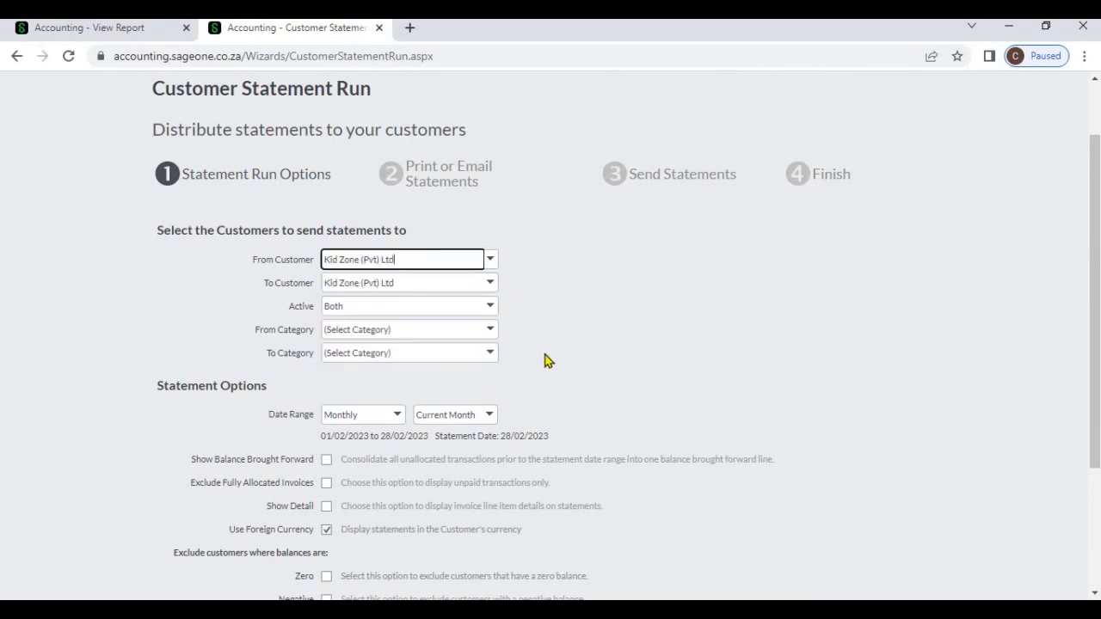
{"action": "left_click", "coordinate": [326, 460]}
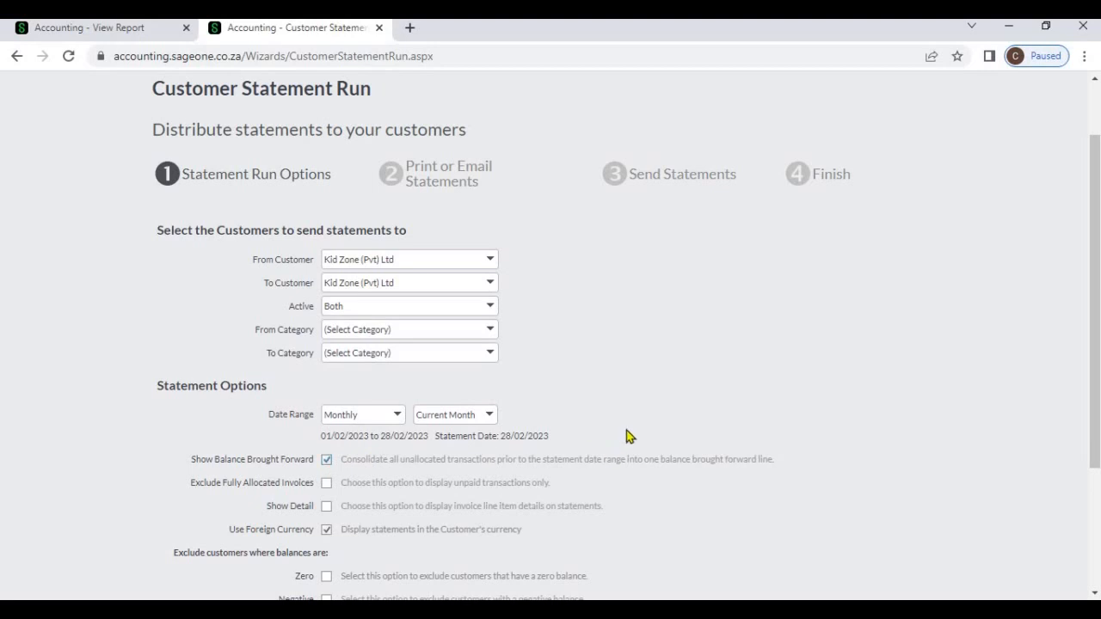
{"action": "scroll", "coordinate": [618, 455], "scroll_direction": "down", "scroll_amount": 1}
{"action": "scroll", "coordinate": [619, 449], "scroll_direction": "down", "scroll_amount": 3}
{"action": "left_click", "coordinate": [578, 533]}
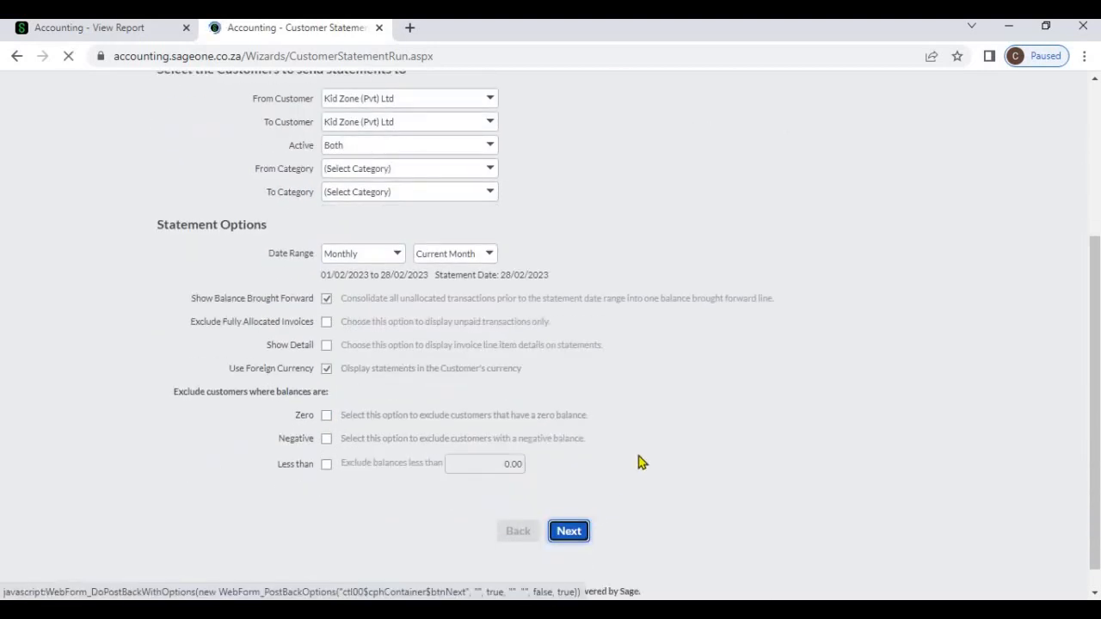
Step: Keep Print All Statements and preview the statement with the balance brought forward, examining its consolidated line
{"action": "scroll", "coordinate": [610, 494], "scroll_direction": "down", "scroll_amount": 5}
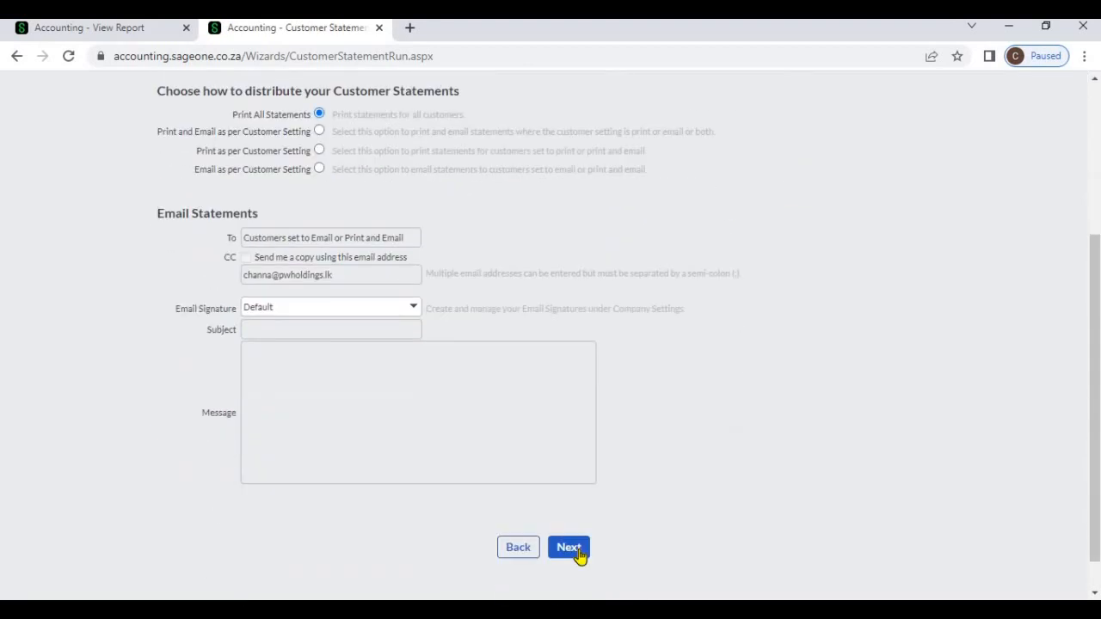
{"action": "left_click", "coordinate": [578, 553]}
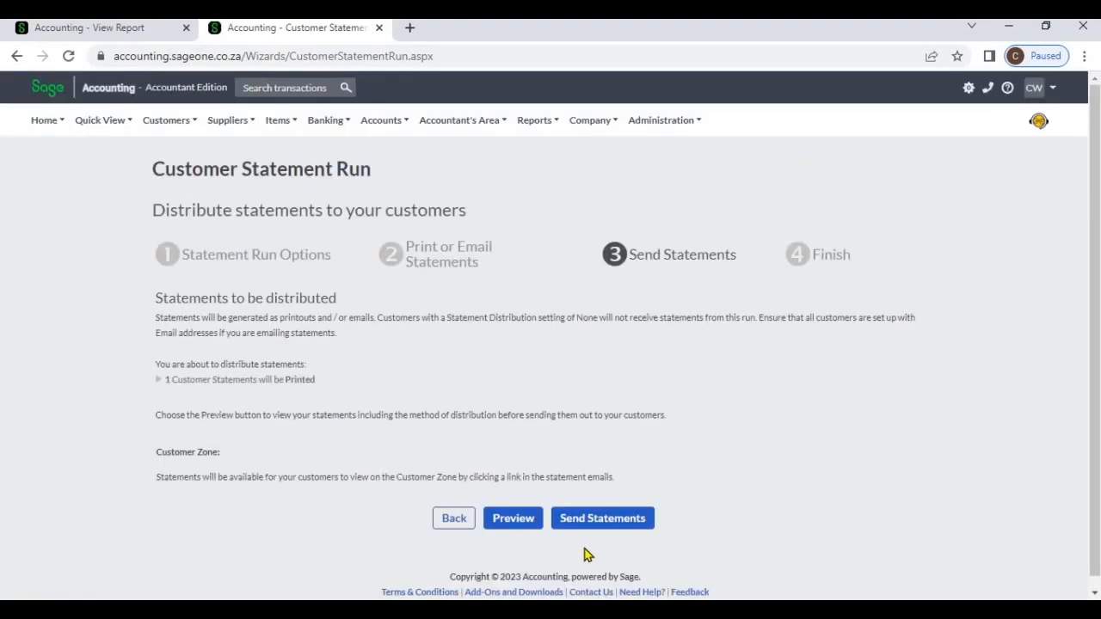
{"action": "left_click", "coordinate": [524, 523]}
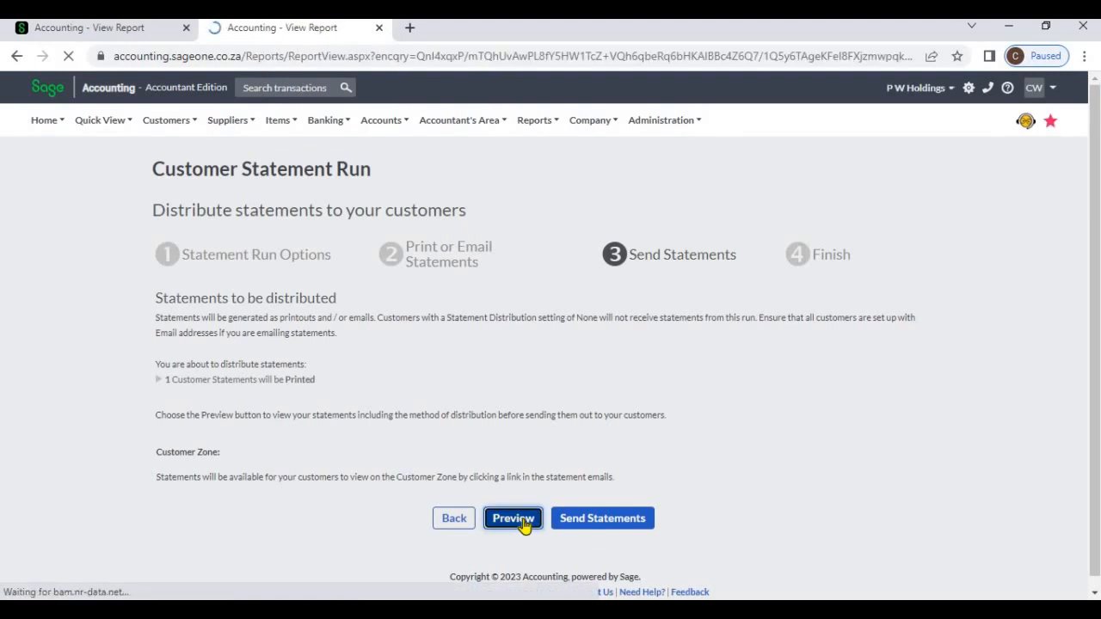
{"action": "scroll", "coordinate": [524, 493], "scroll_direction": "down", "scroll_amount": 1}
{"action": "scroll", "coordinate": [524, 493], "scroll_direction": "down", "scroll_amount": 1}
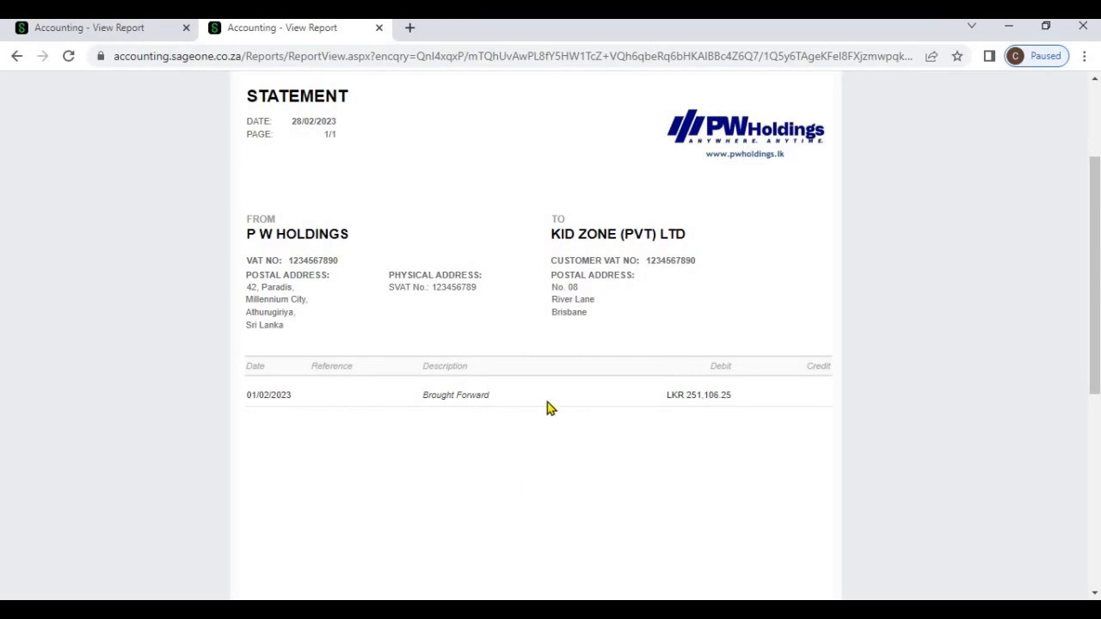
{"action": "scroll", "coordinate": [365, 226], "scroll_direction": "up", "scroll_amount": 2}
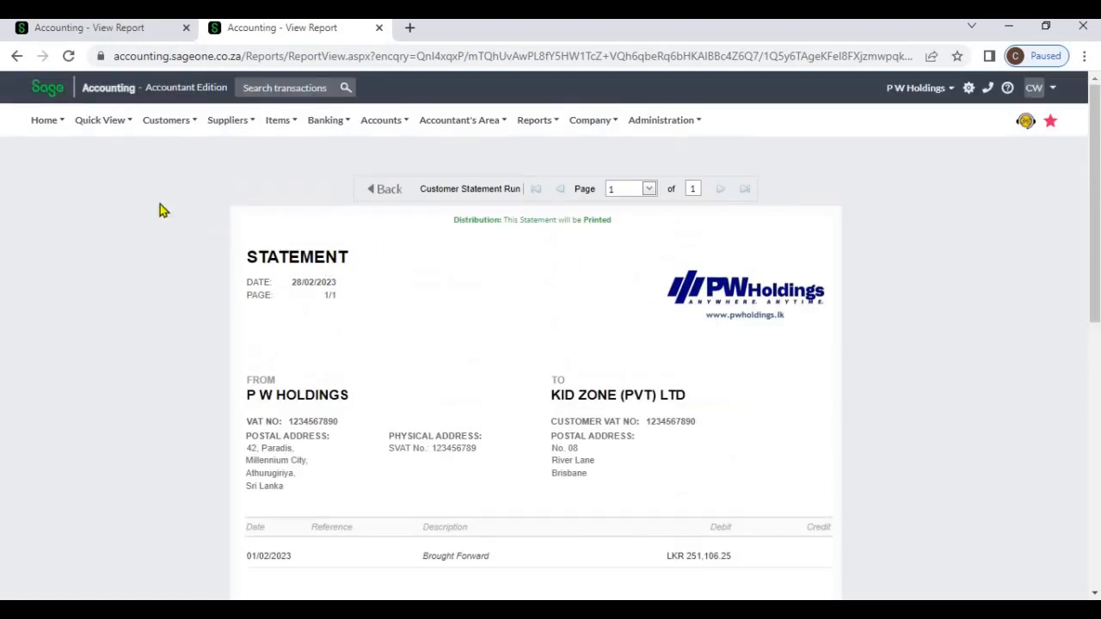
Step: Start a new Customer Statement Run, set the date range to Last Month, and continue to the distribution options
{"action": "left_click", "coordinate": [167, 129]}
{"action": "mouse_move", "coordinate": [181, 224]}
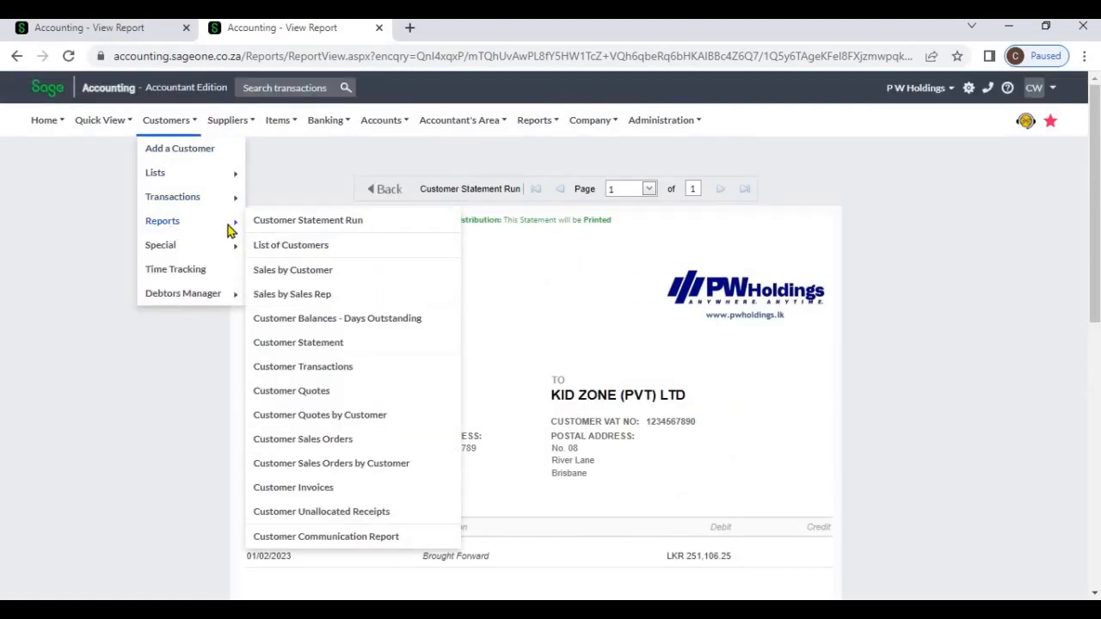
{"action": "left_click", "coordinate": [283, 226]}
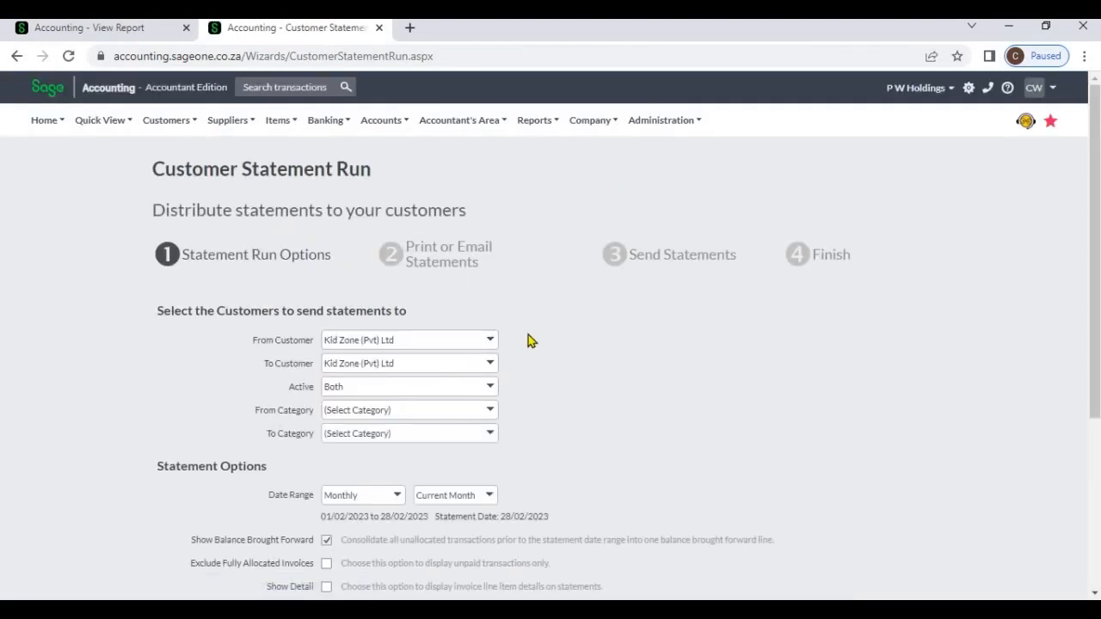
{"action": "scroll", "coordinate": [529, 350], "scroll_direction": "down", "scroll_amount": 2}
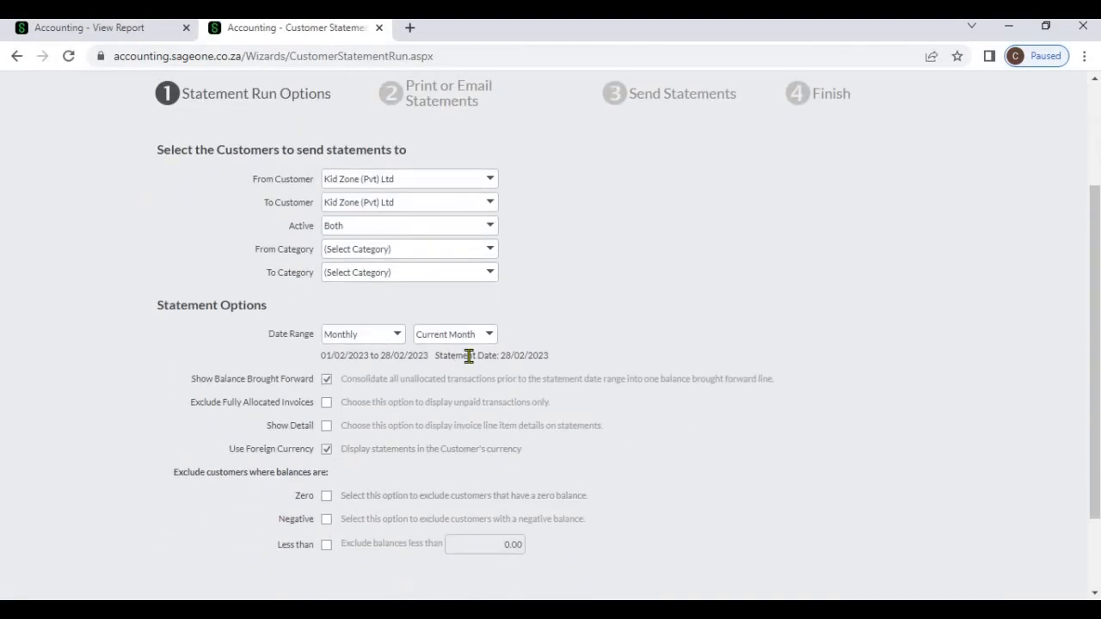
{"action": "left_click", "coordinate": [398, 336]}
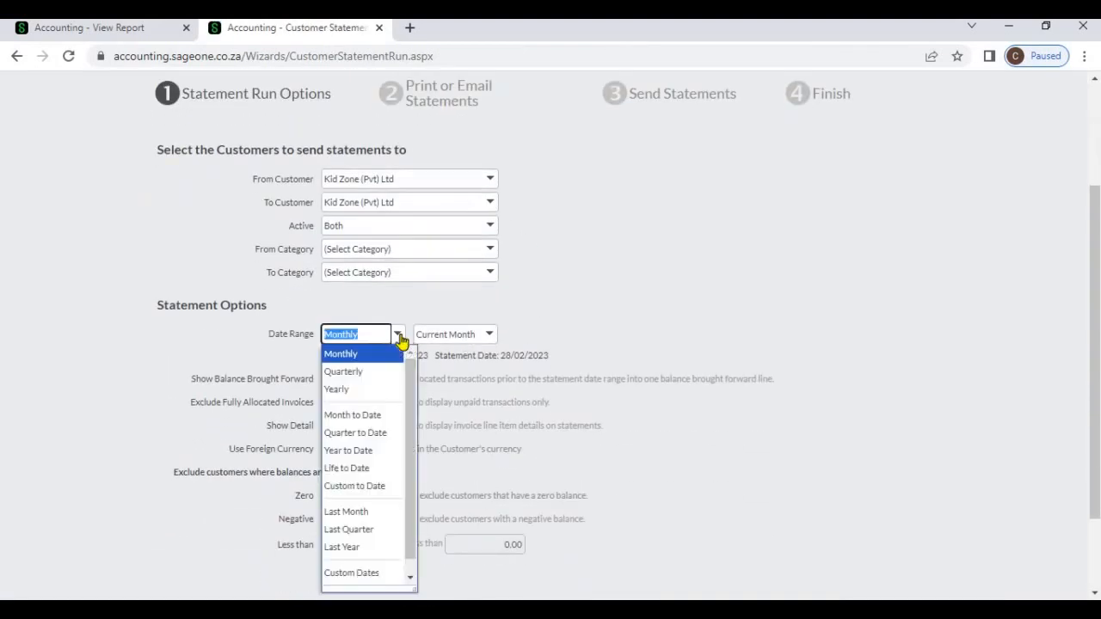
{"action": "left_click", "coordinate": [371, 511]}
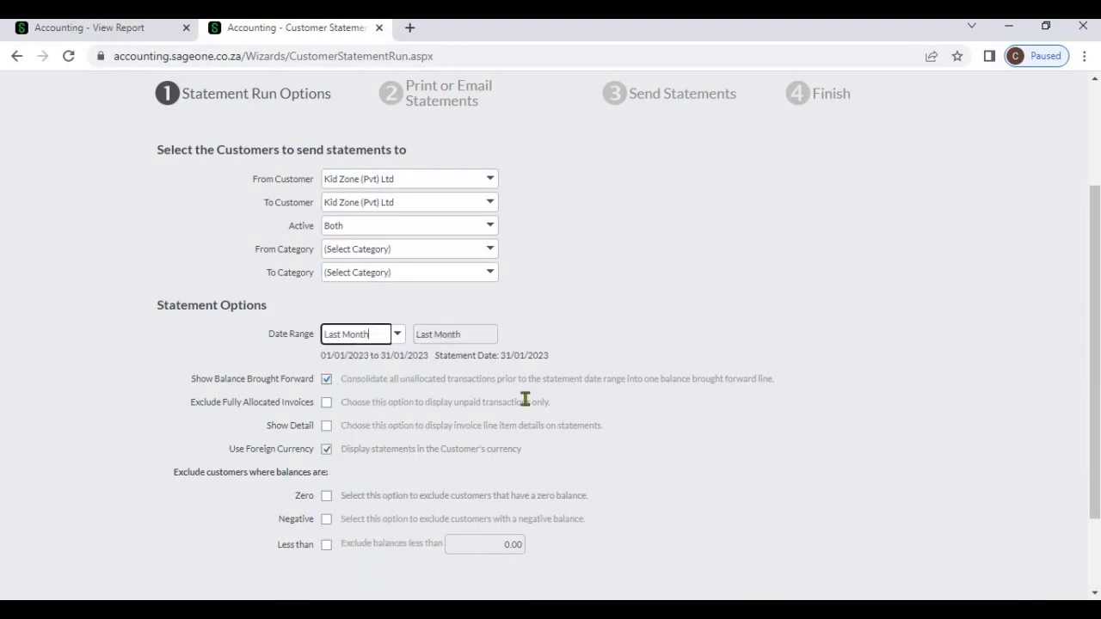
{"action": "scroll", "coordinate": [535, 411], "scroll_direction": "down", "scroll_amount": 2}
{"action": "left_click", "coordinate": [566, 507]}
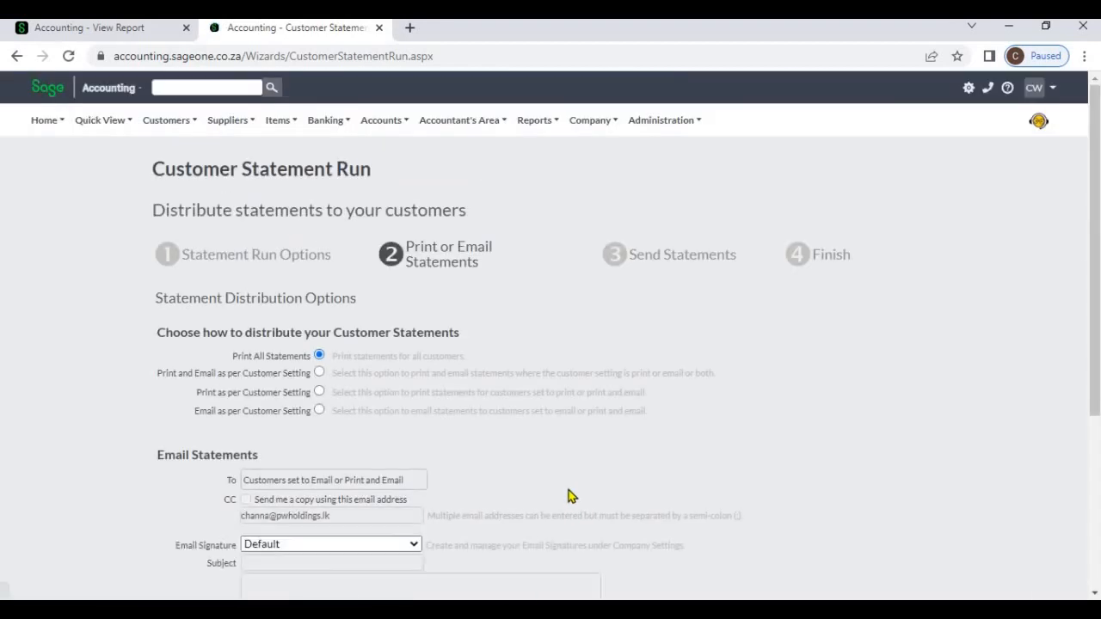
Step: Keep Print All Statements and preview the last-month statement, reviewing its brought forward line and the month's transactions
{"action": "scroll", "coordinate": [572, 490], "scroll_direction": "down", "scroll_amount": 3}
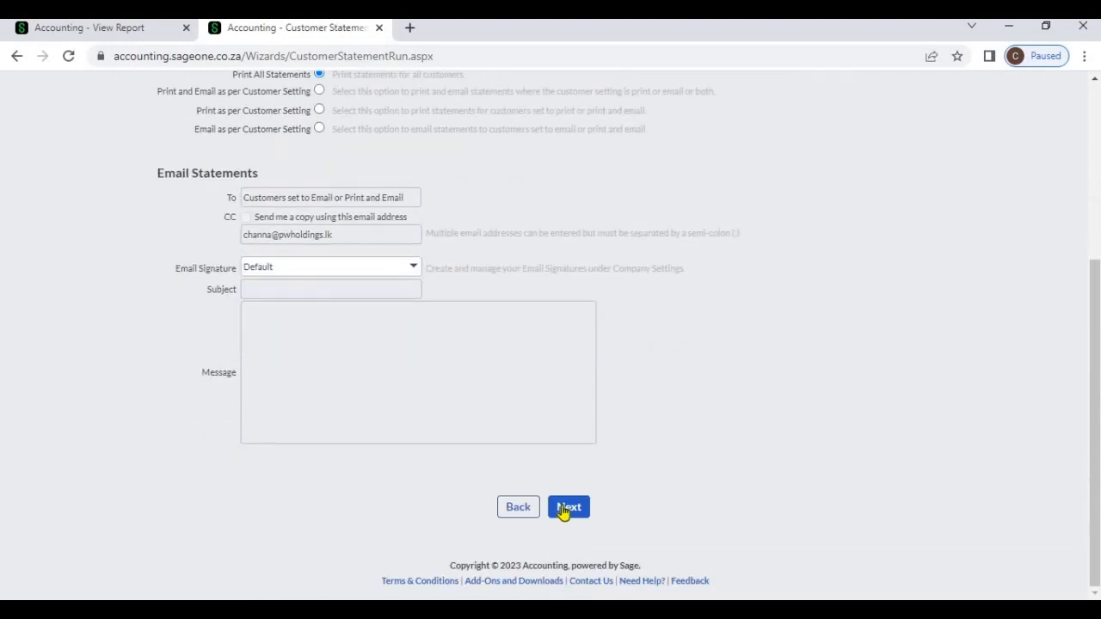
{"action": "left_click", "coordinate": [565, 509]}
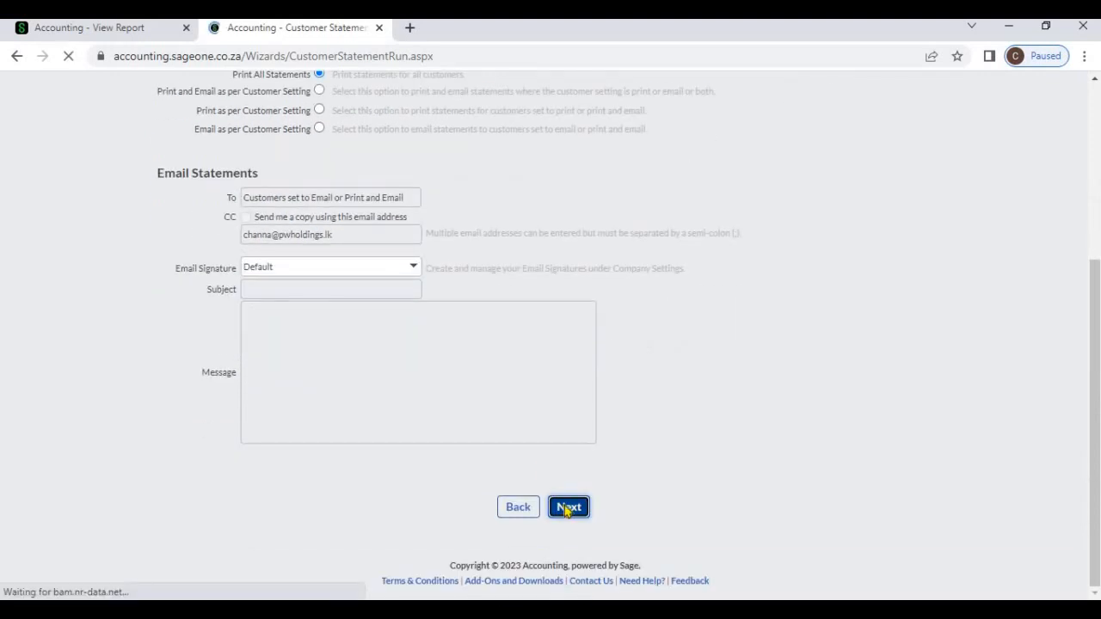
{"action": "left_click", "coordinate": [514, 518]}
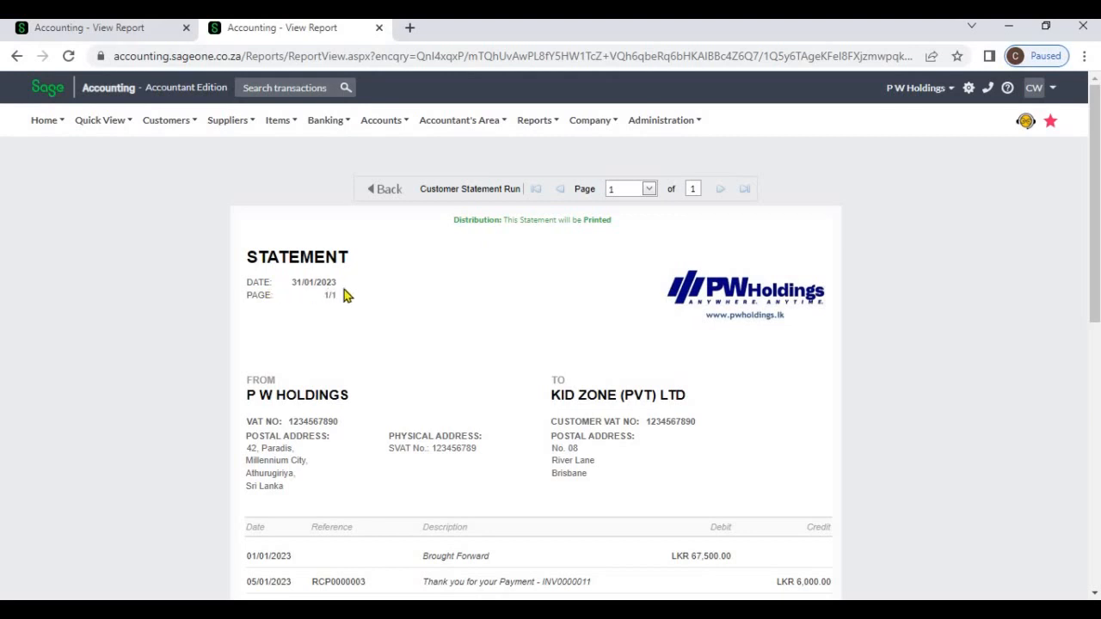
{"action": "scroll", "coordinate": [379, 293], "scroll_direction": "down", "scroll_amount": 3}
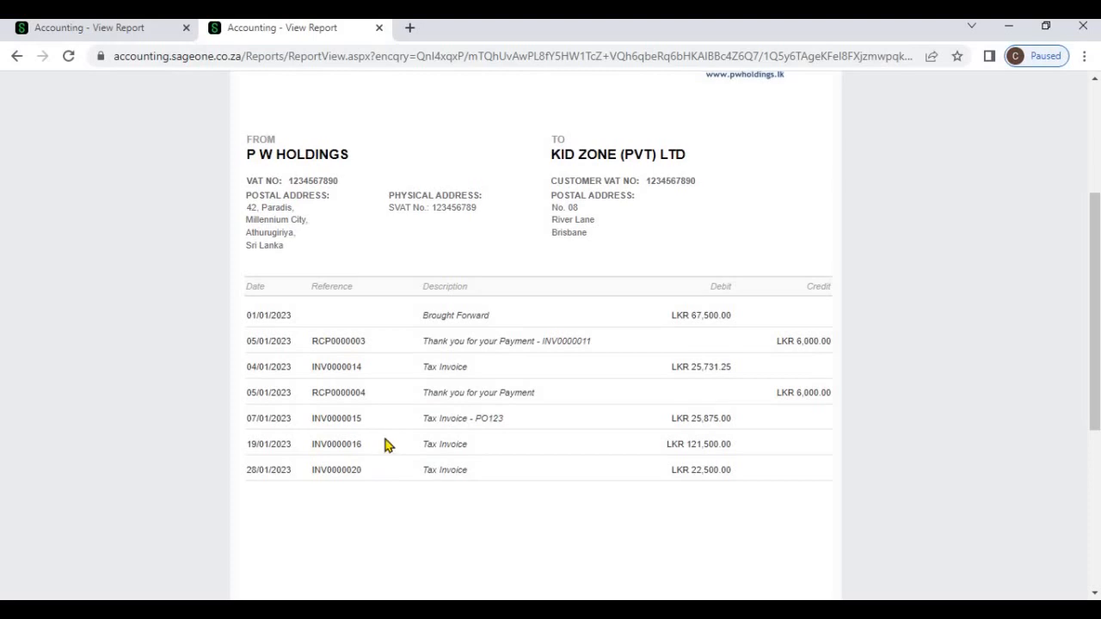
{"action": "scroll", "coordinate": [384, 444], "scroll_direction": "up", "scroll_amount": 3}
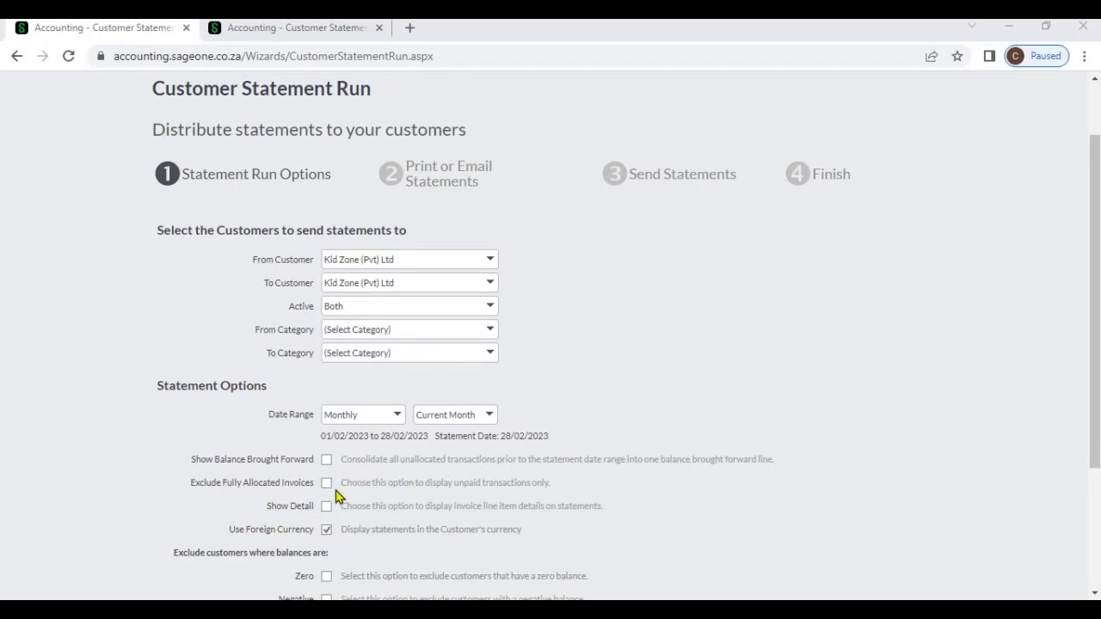
Step: In the statement run without balance brought forward, set the date range to Last Quarter and continue to sending with Print All Statements
{"action": "left_click", "coordinate": [397, 416]}
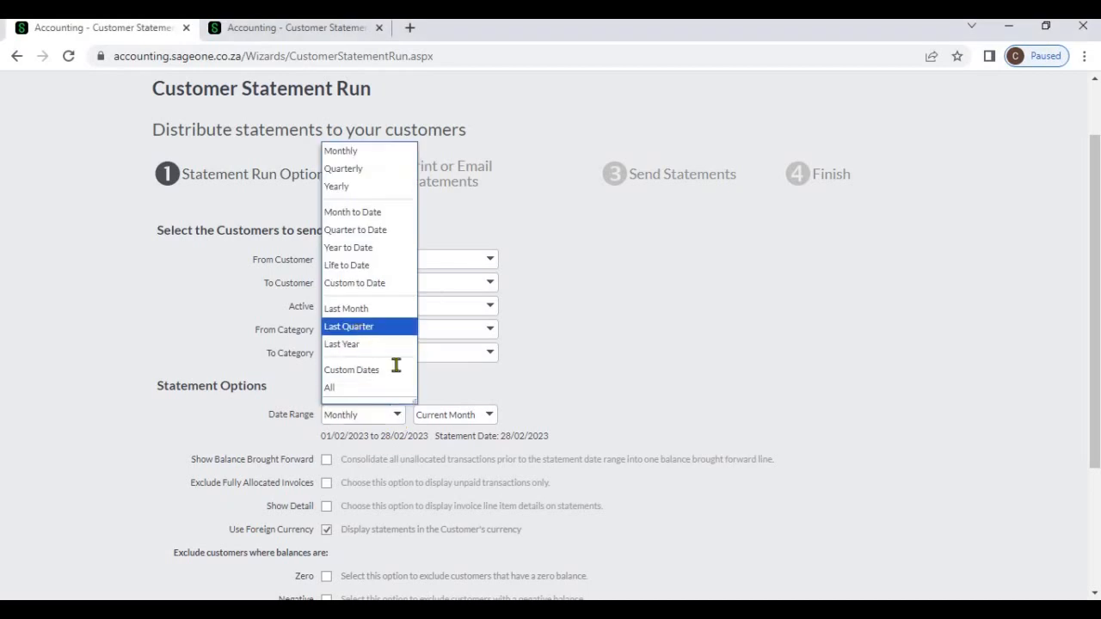
{"action": "left_click", "coordinate": [361, 333]}
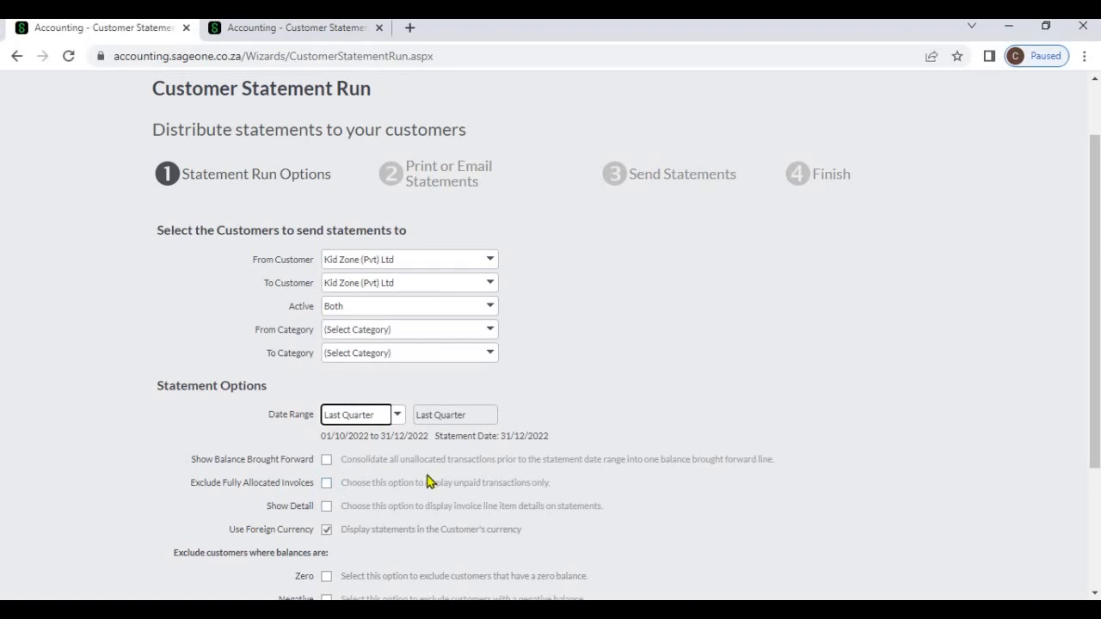
{"action": "scroll", "coordinate": [430, 480], "scroll_direction": "down", "scroll_amount": 3}
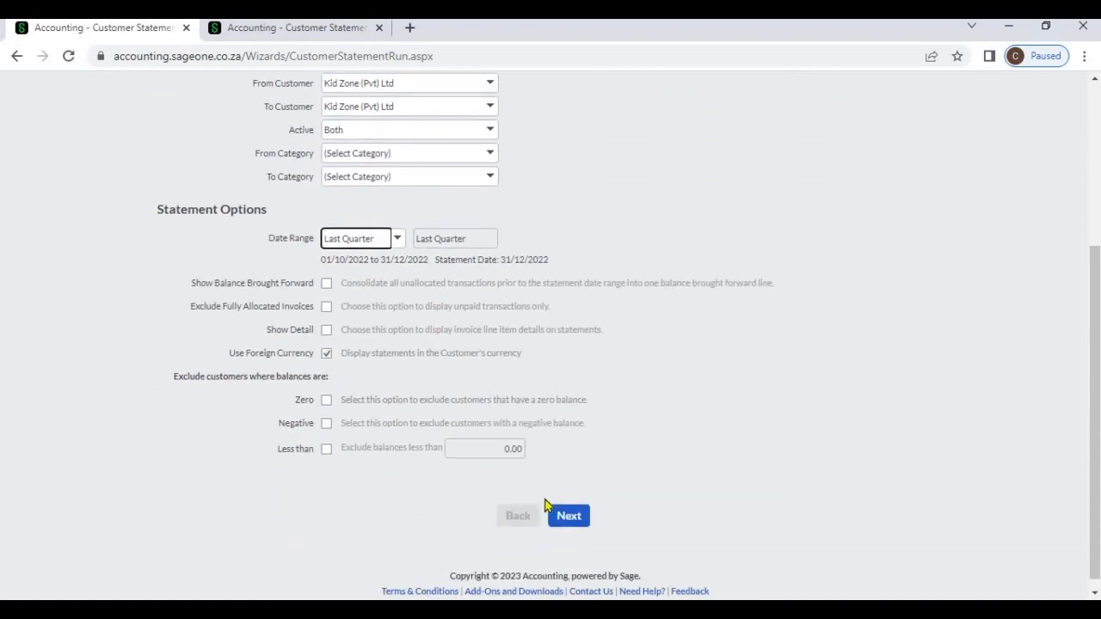
{"action": "left_click", "coordinate": [569, 506]}
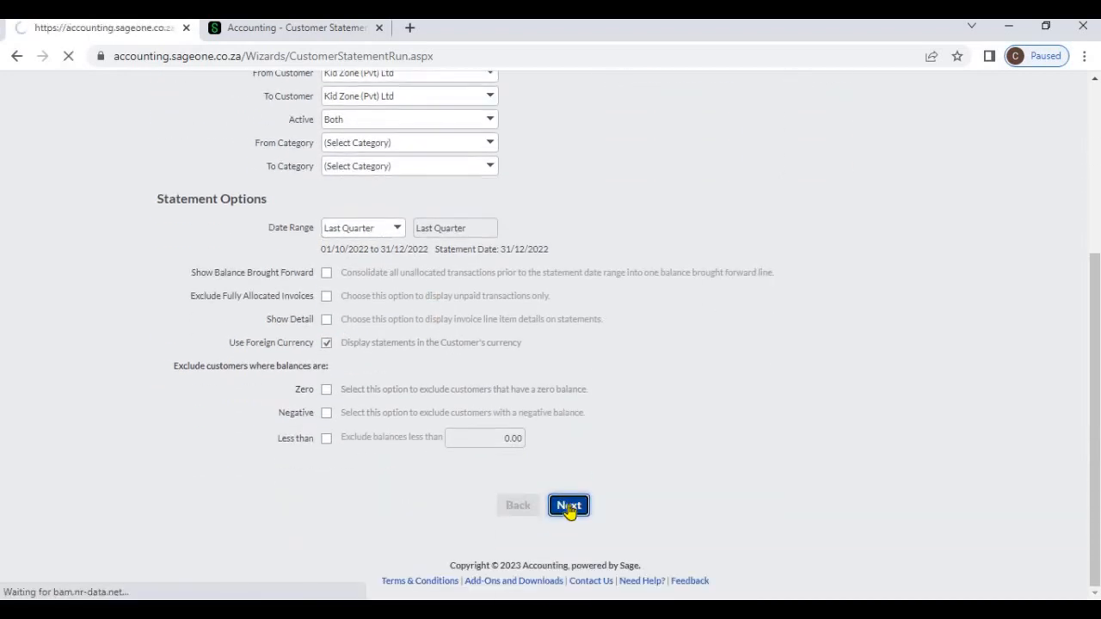
{"action": "scroll", "coordinate": [571, 502], "scroll_direction": "down", "scroll_amount": 3}
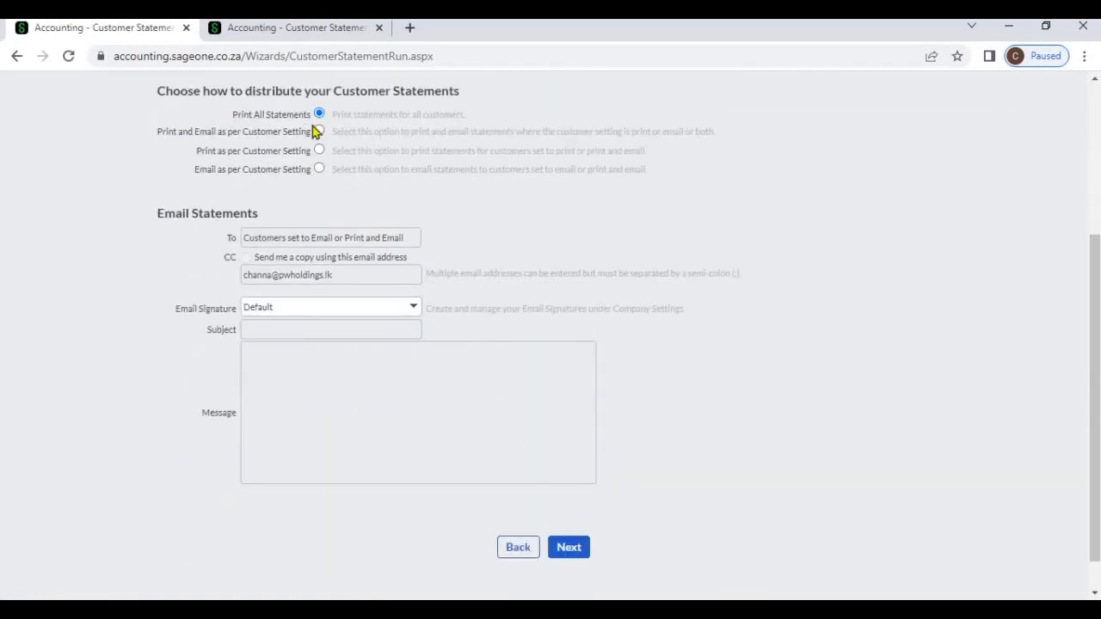
{"action": "left_click", "coordinate": [577, 549]}
{"action": "left_click", "coordinate": [569, 548]}
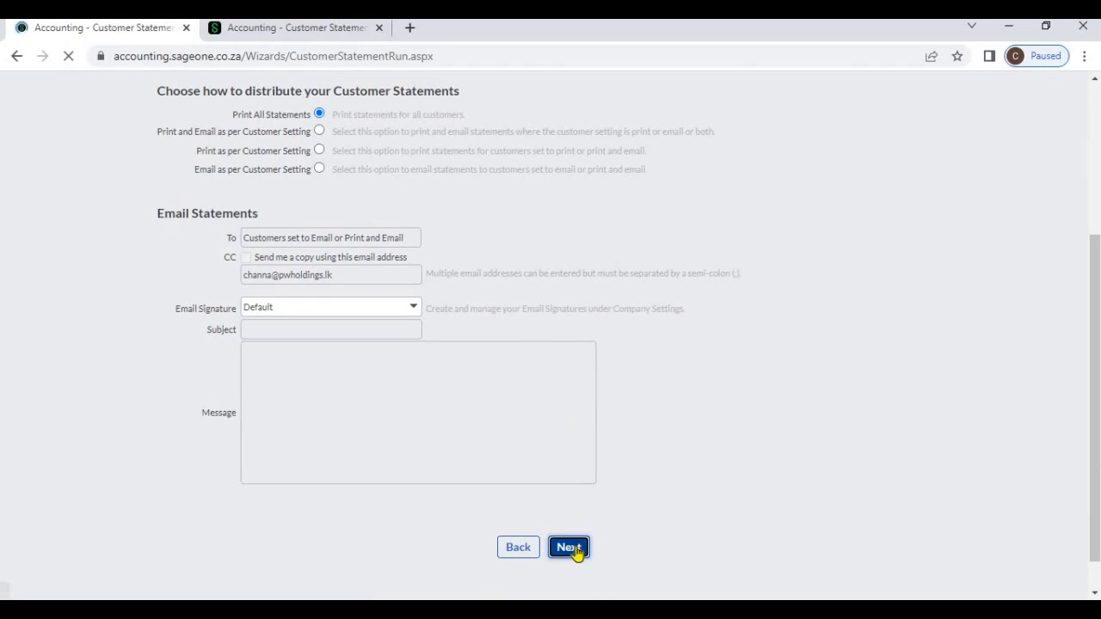
Step: Preview the last-quarter statement and review its listed transactions, including the fully allocated invoices
{"action": "left_click", "coordinate": [531, 526]}
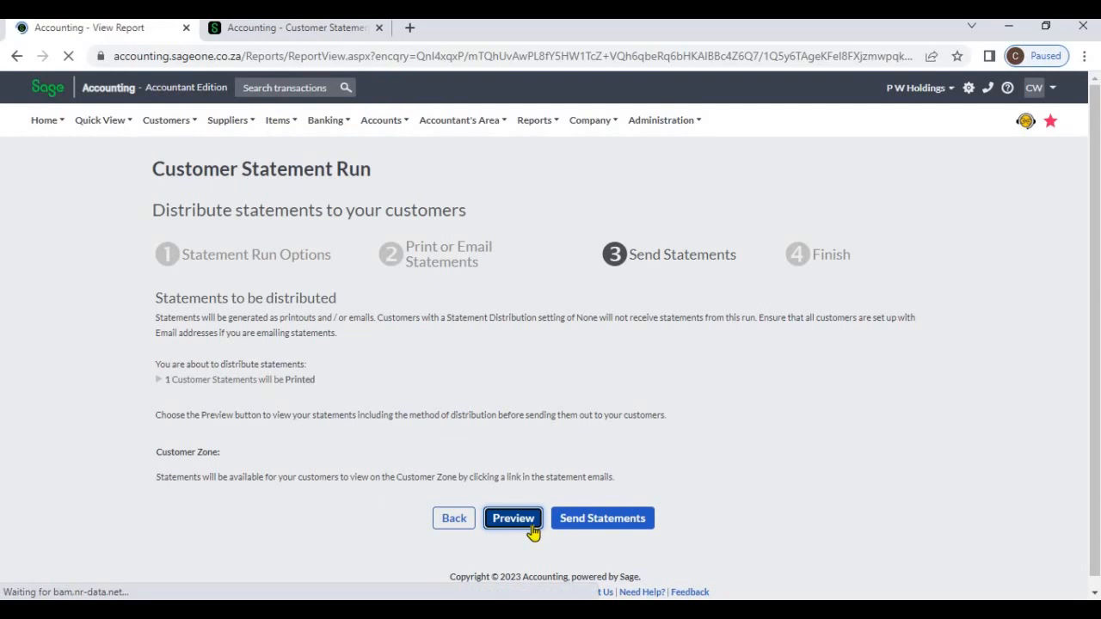
{"action": "scroll", "coordinate": [536, 490], "scroll_direction": "down", "scroll_amount": 5}
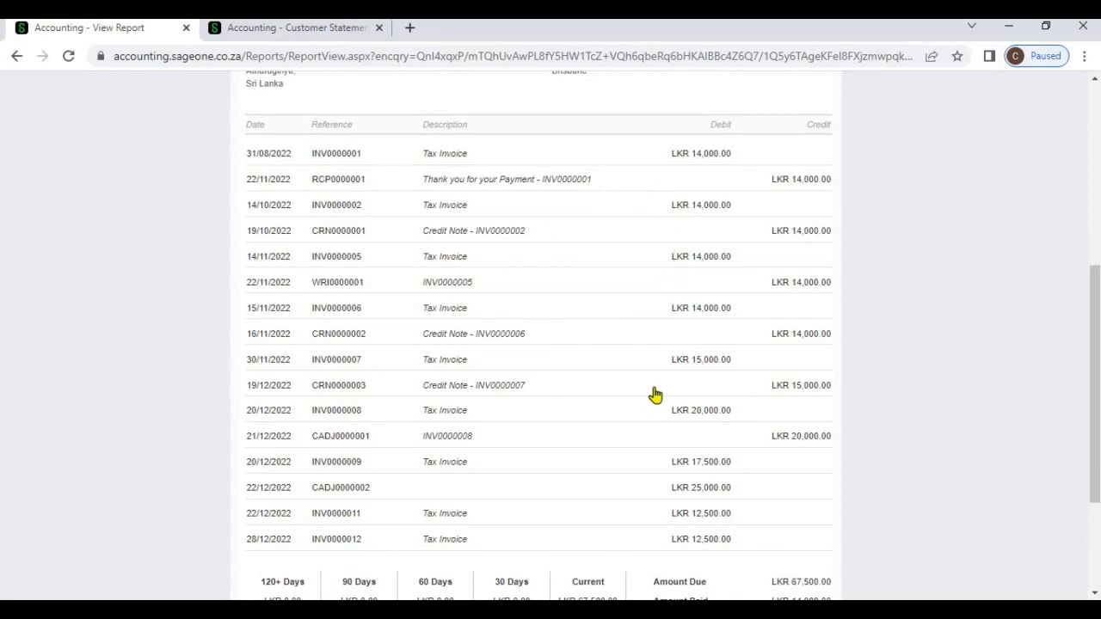
Step: In the other statement run, which excludes fully allocated invoices, set the date range to Last Quarter and continue to the distribution options
{"action": "left_click", "coordinate": [283, 34]}
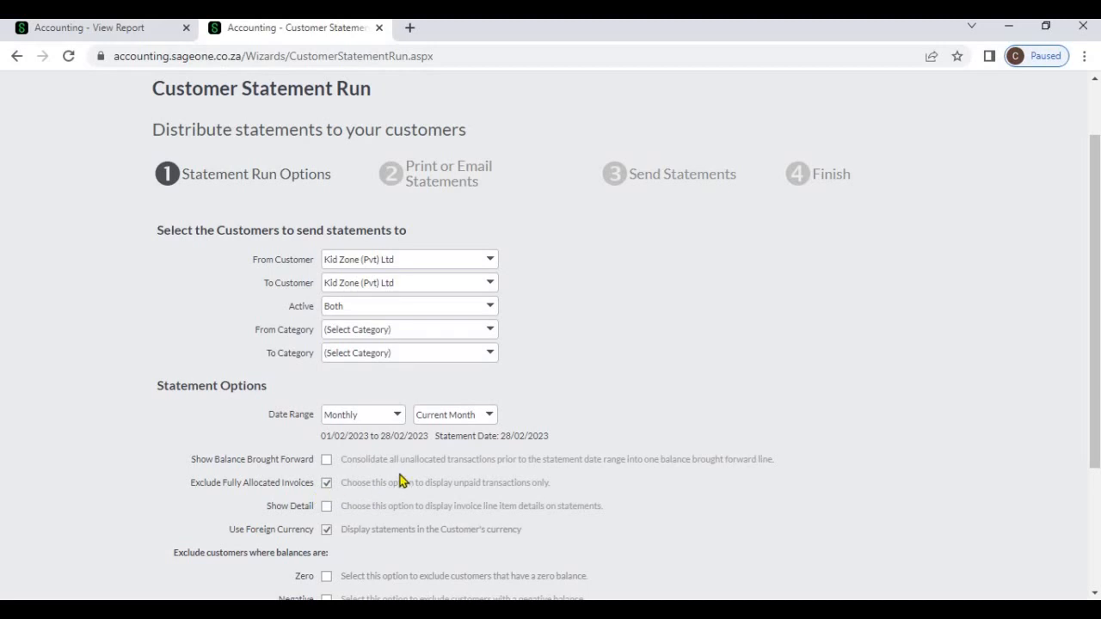
{"action": "scroll", "coordinate": [399, 480], "scroll_direction": "down", "scroll_amount": 1}
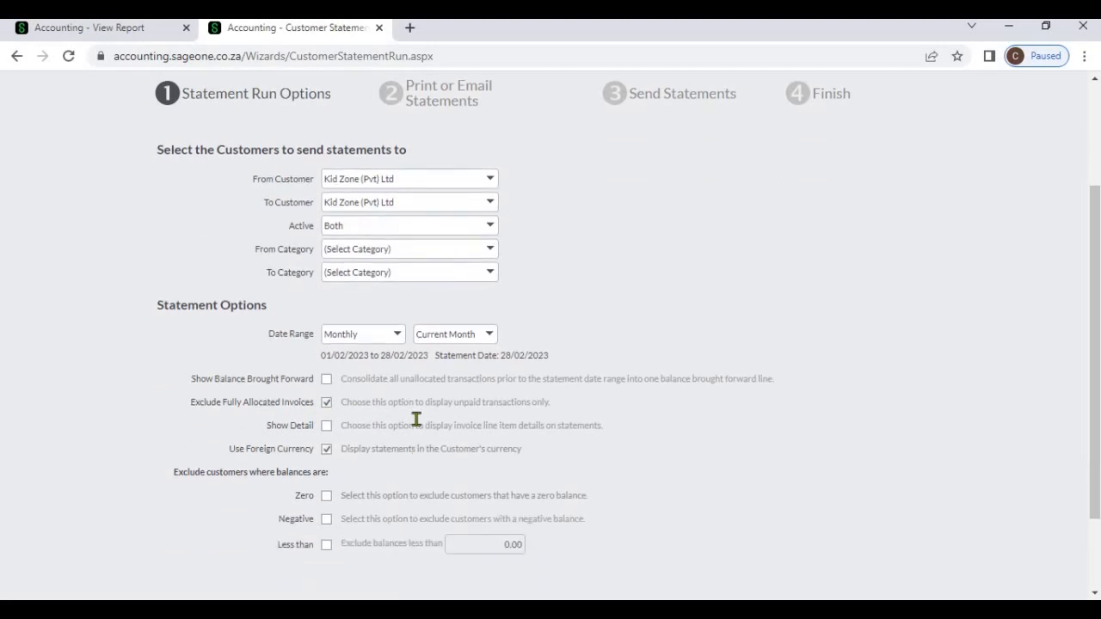
{"action": "left_click", "coordinate": [399, 339]}
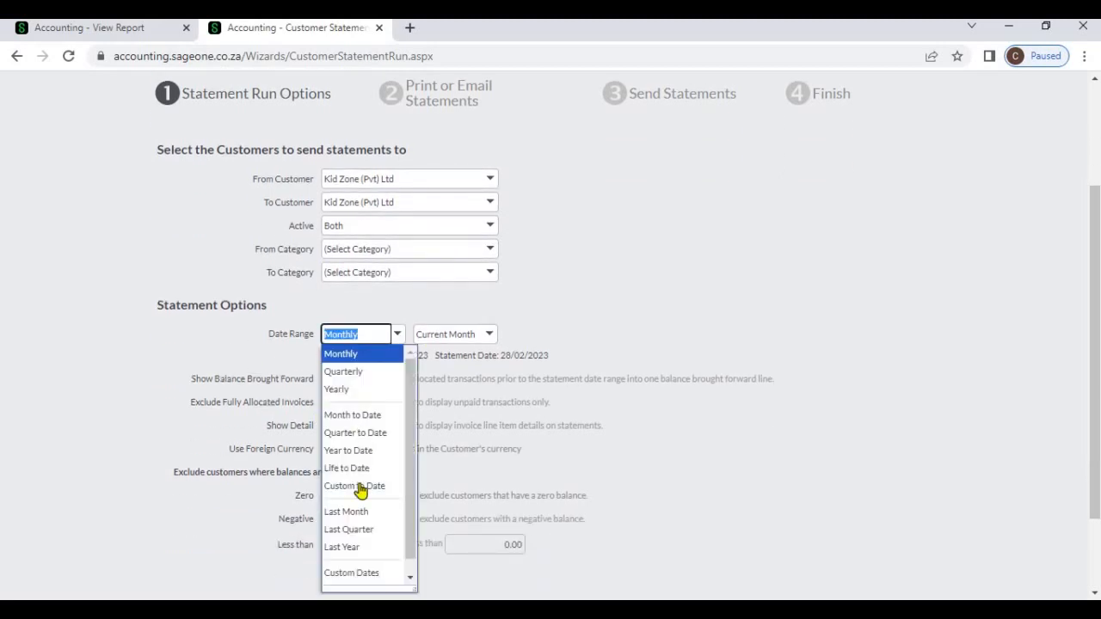
{"action": "left_click", "coordinate": [367, 529]}
{"action": "left_click", "coordinate": [324, 413]}
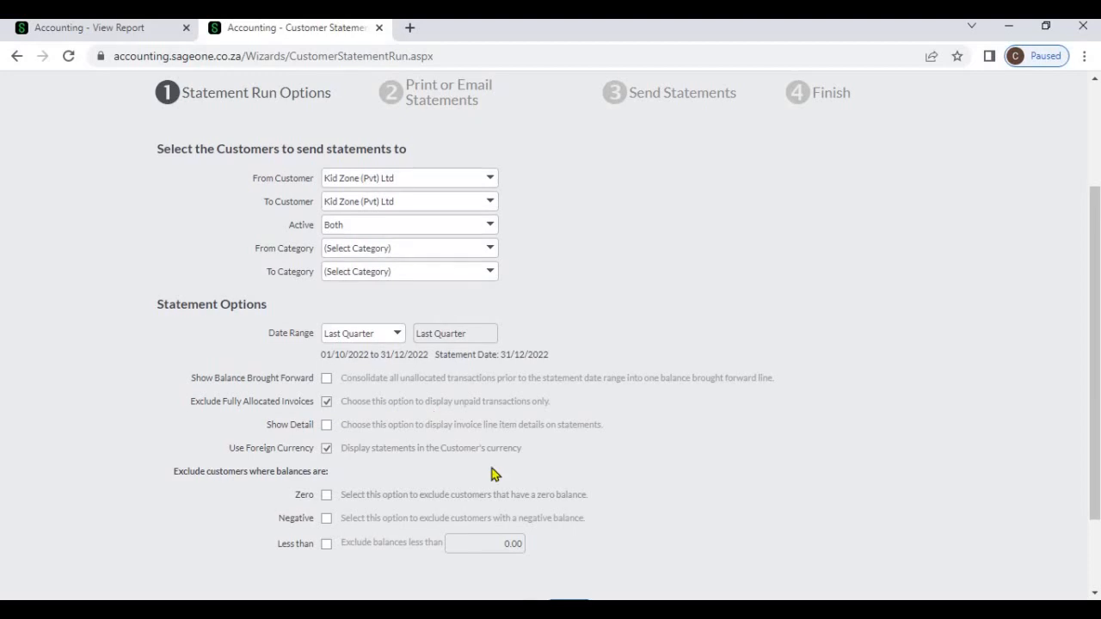
{"action": "scroll", "coordinate": [445, 425], "scroll_direction": "down", "scroll_amount": 2}
{"action": "left_click", "coordinate": [576, 513]}
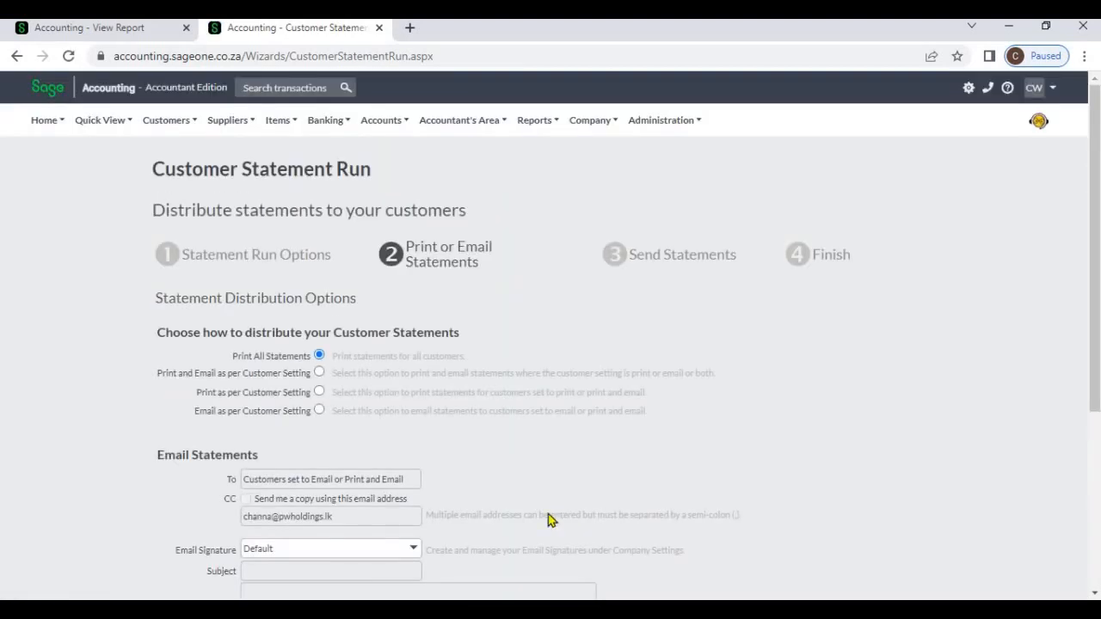
Step: Keep Print All Statements and preview the last-quarter statement that shows unpaid transactions only
{"action": "scroll", "coordinate": [559, 503], "scroll_direction": "down", "scroll_amount": 3}
{"action": "left_click", "coordinate": [569, 547]}
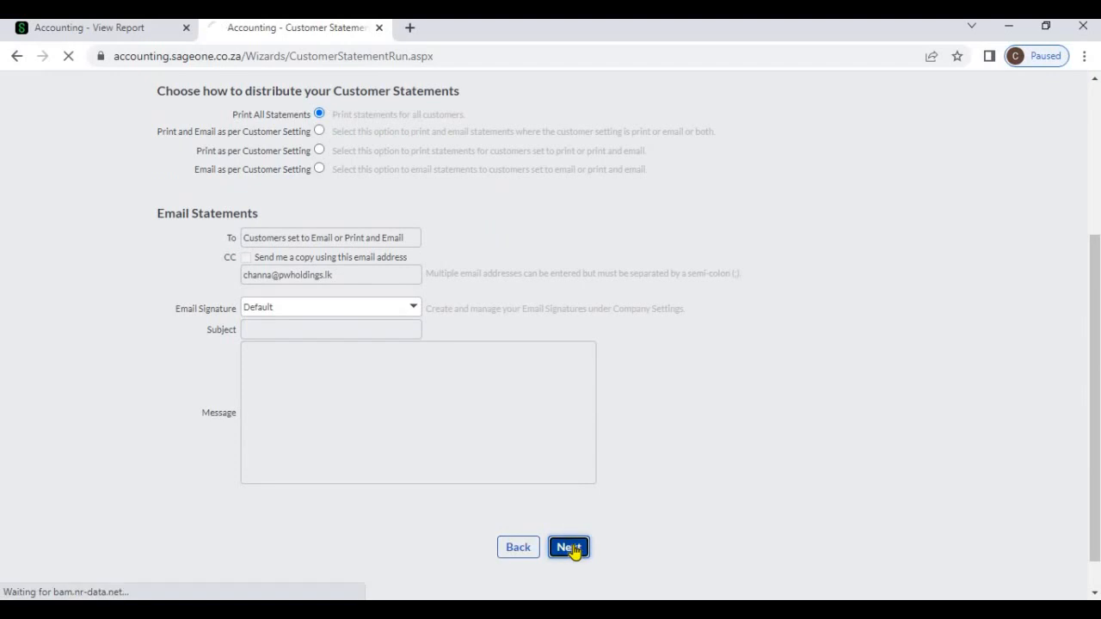
{"action": "left_click", "coordinate": [514, 519]}
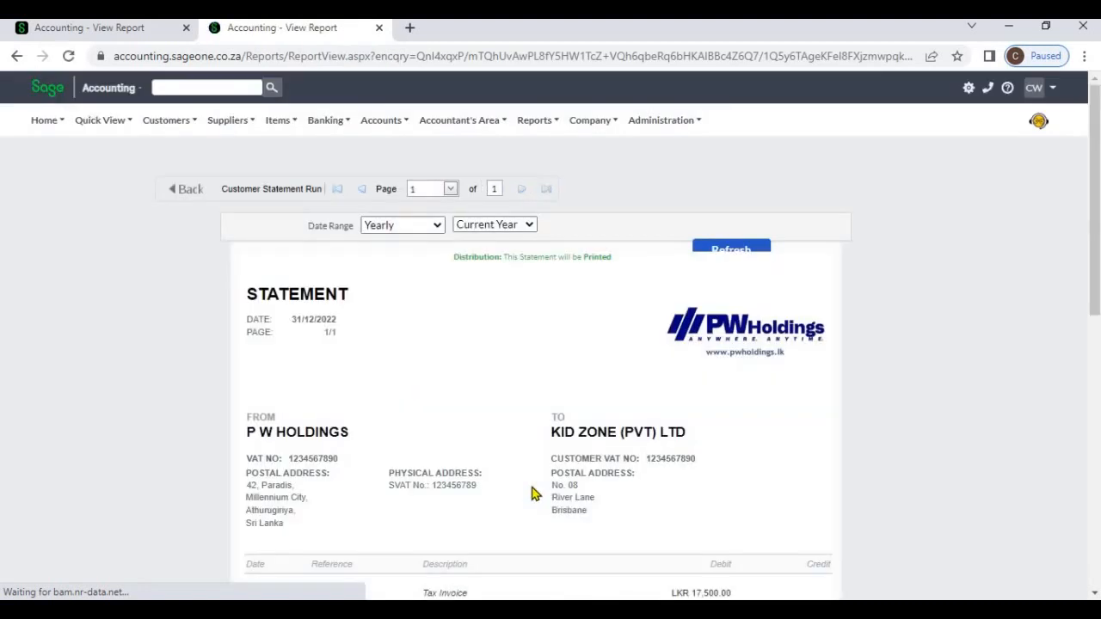
{"action": "scroll", "coordinate": [531, 493], "scroll_direction": "down", "scroll_amount": 3}
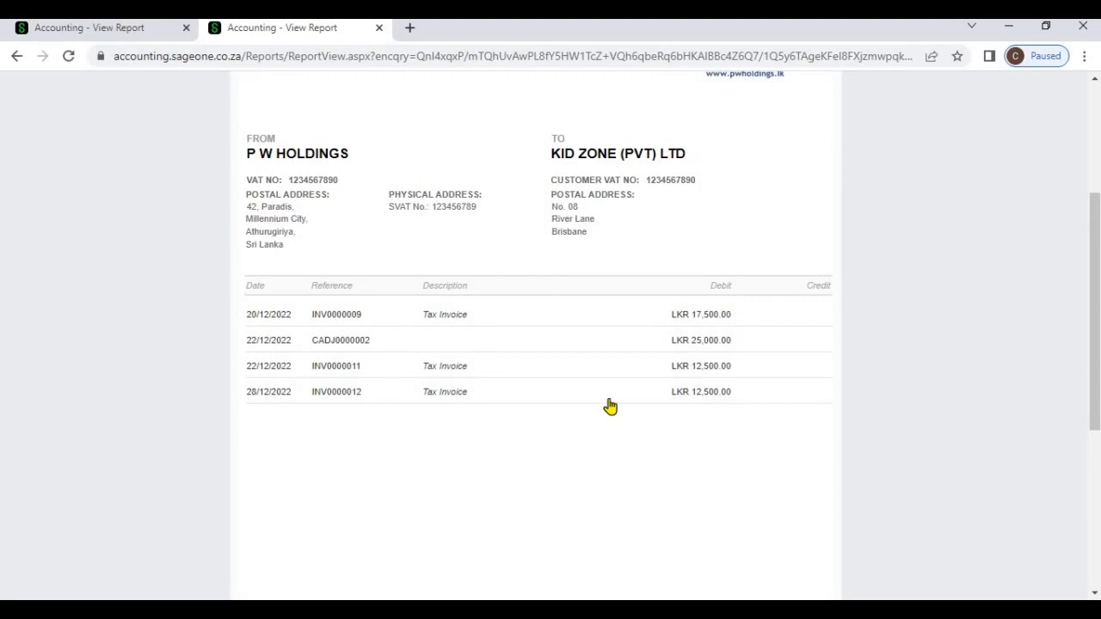
Step: Return to the last-quarter statement that includes fully allocated invoices and compare its invoices, payments and credit notes
{"action": "left_click", "coordinate": [69, 29]}
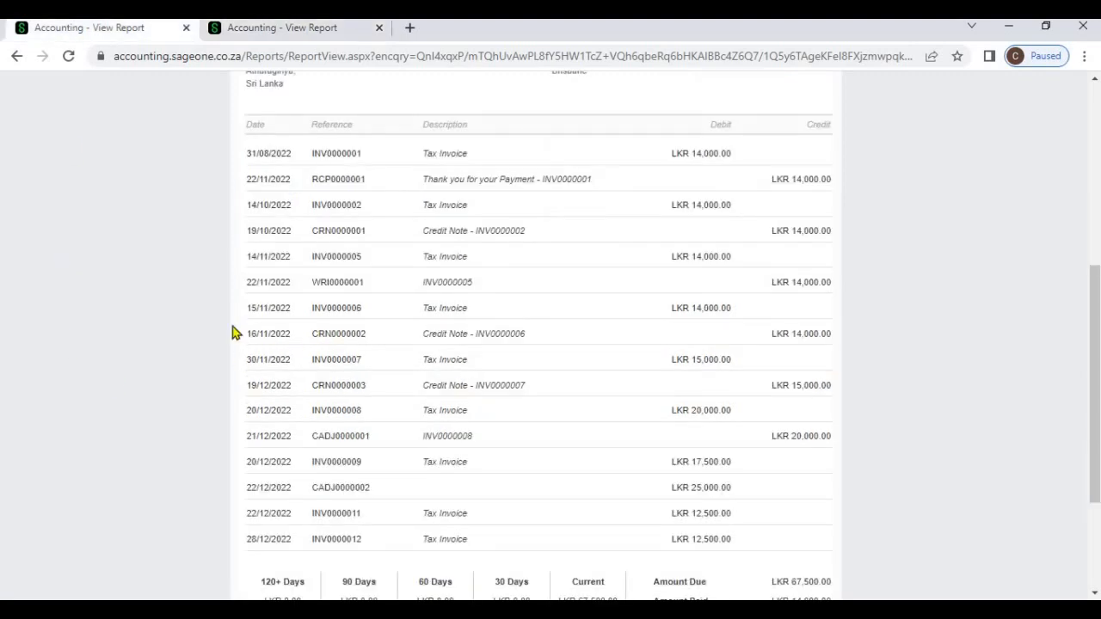
{"action": "scroll", "coordinate": [226, 334], "scroll_direction": "up", "scroll_amount": 2}
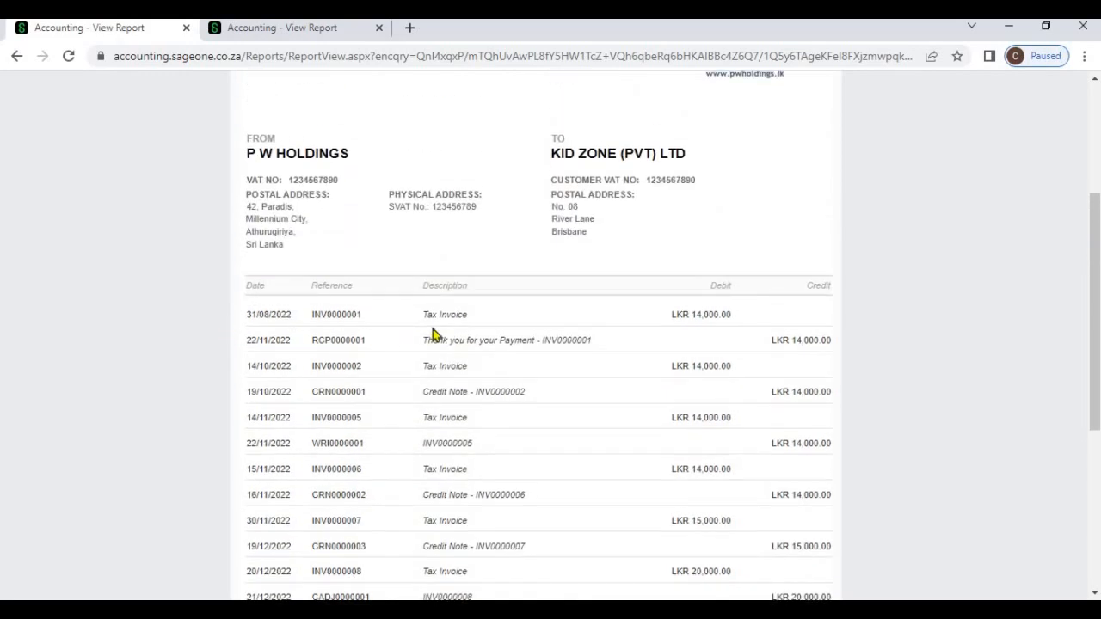
{"action": "scroll", "coordinate": [432, 334], "scroll_direction": "down", "scroll_amount": 2}
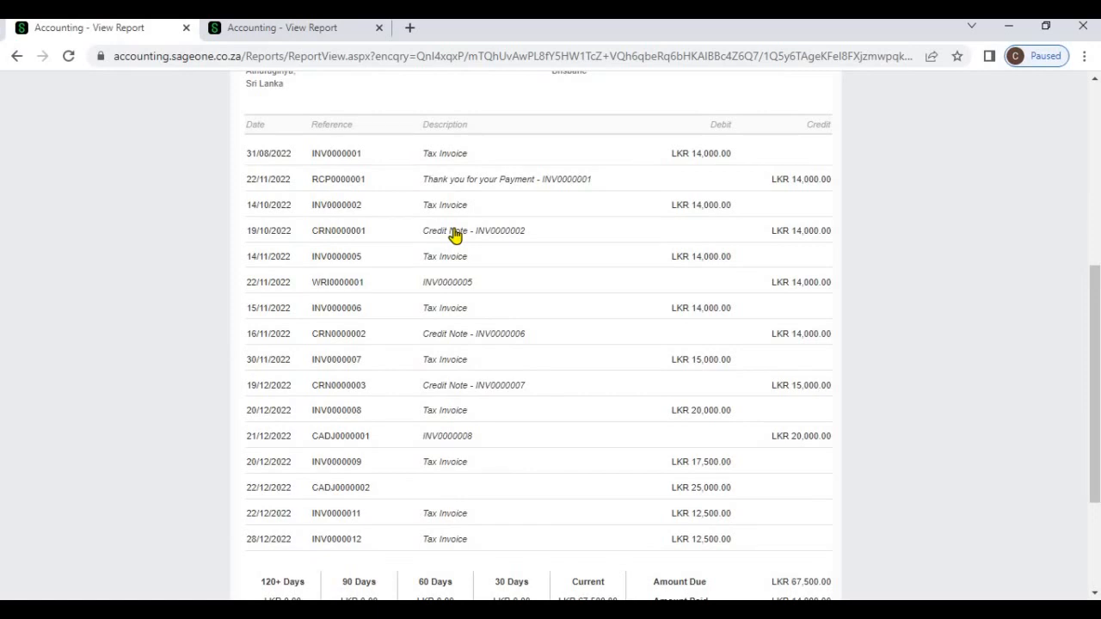
{"action": "scroll", "coordinate": [454, 235], "scroll_direction": "up", "scroll_amount": 2}
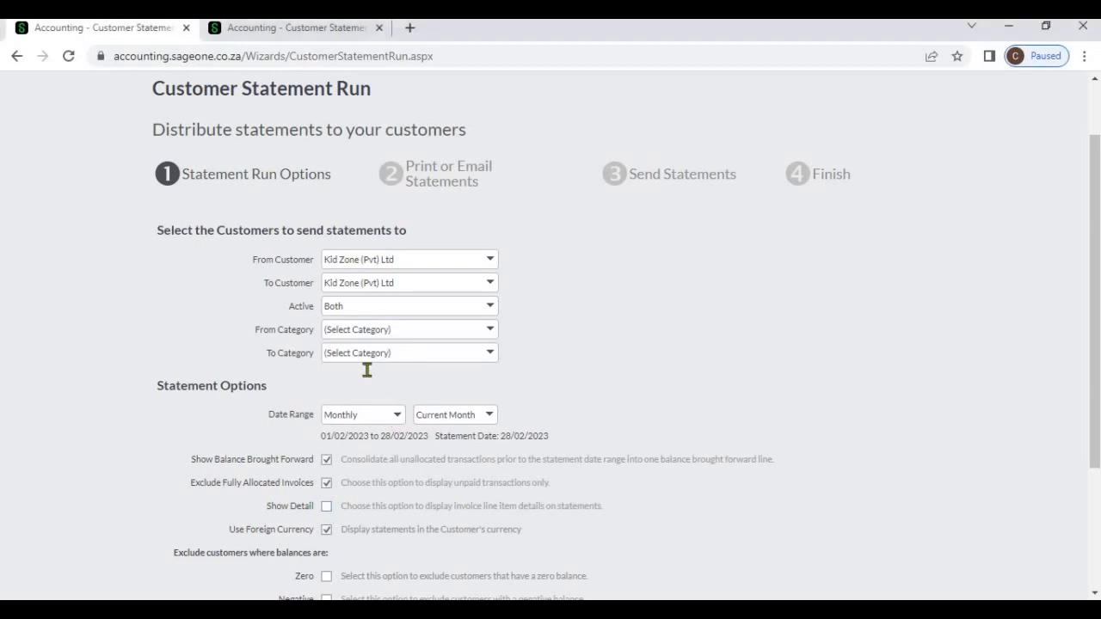
Step: In the statement run without Show Detail, set the date range to Last Month, keep Exclude Fully Allocated Invoices enabled, and continue to distribution
{"action": "left_click", "coordinate": [389, 417]}
{"action": "left_click", "coordinate": [349, 308]}
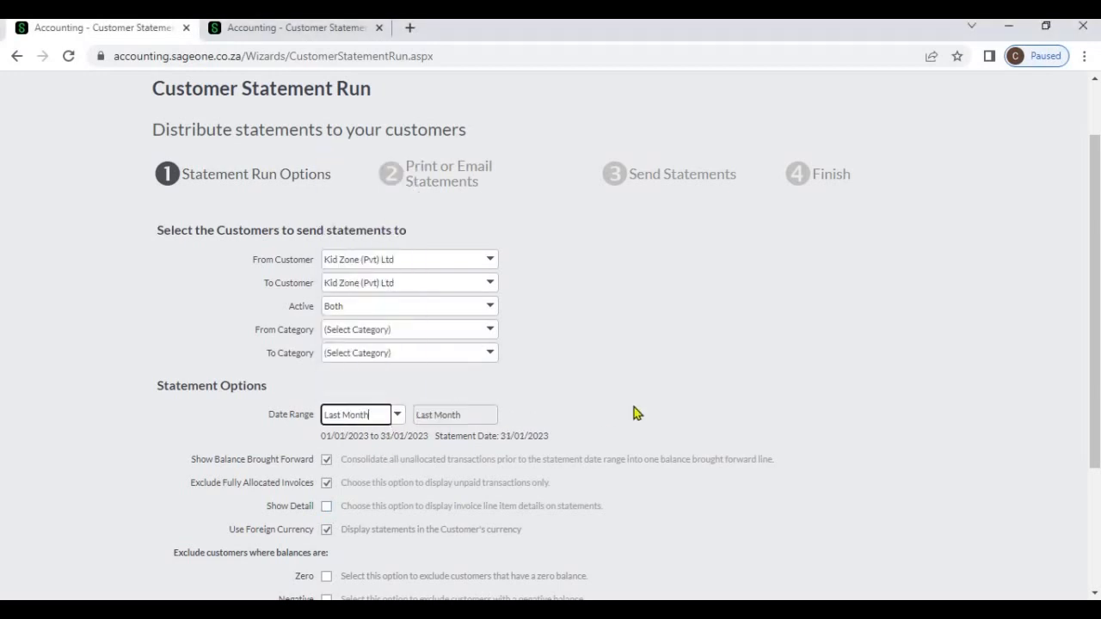
{"action": "left_click", "coordinate": [327, 484]}
{"action": "scroll", "coordinate": [550, 516], "scroll_direction": "down", "scroll_amount": 3}
{"action": "left_click", "coordinate": [569, 506]}
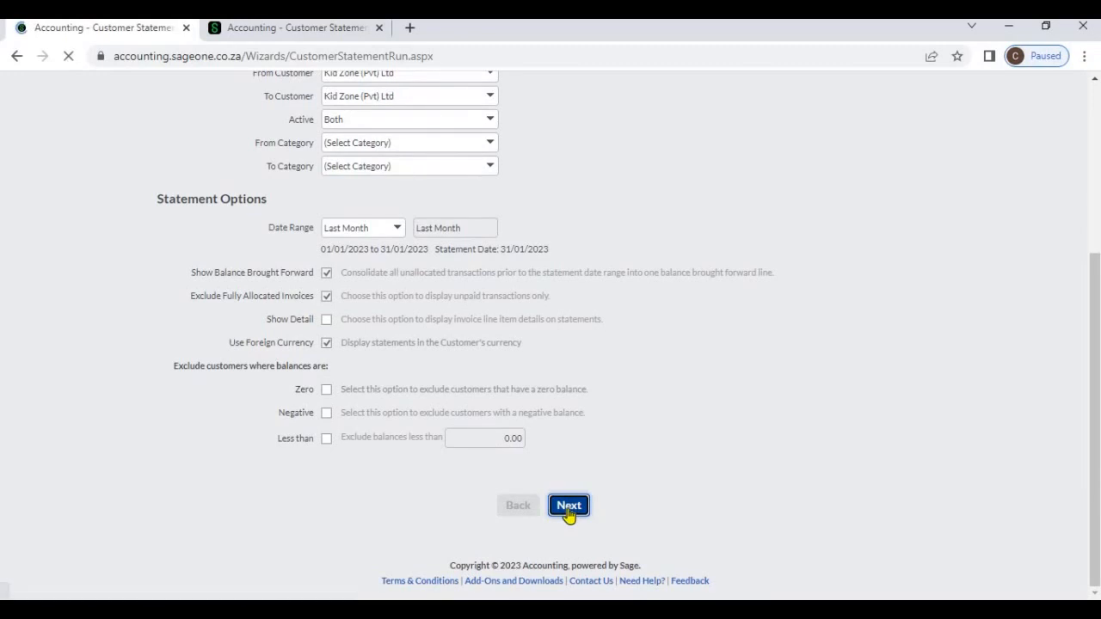
Step: Keep Print All Statements and preview the last-month statement without invoice line details
{"action": "scroll", "coordinate": [568, 515], "scroll_direction": "down", "scroll_amount": 3}
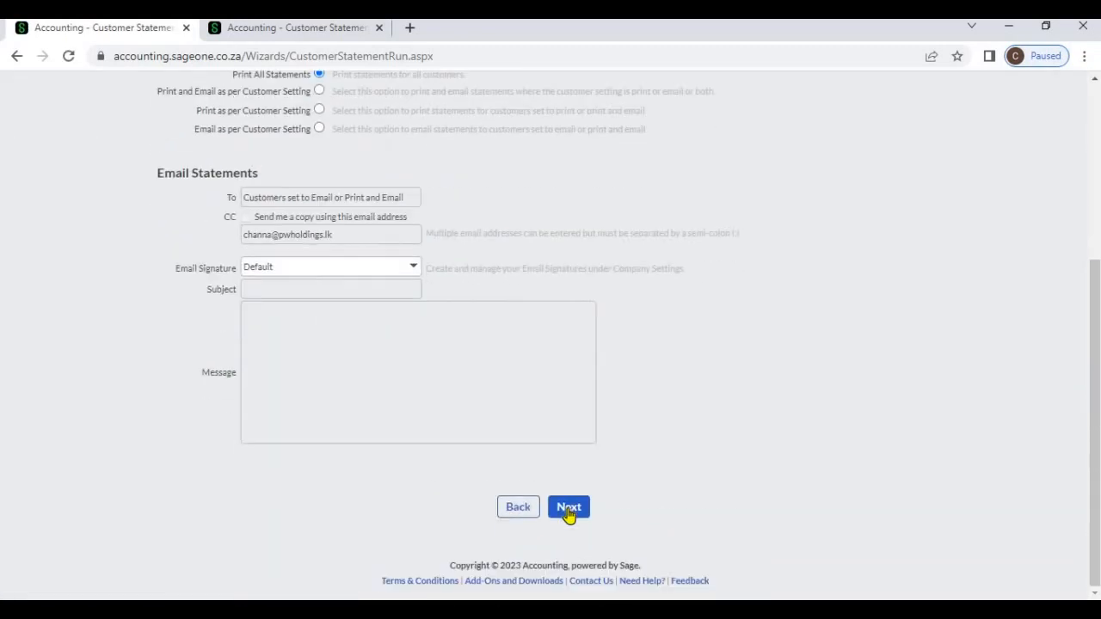
{"action": "left_click", "coordinate": [568, 507]}
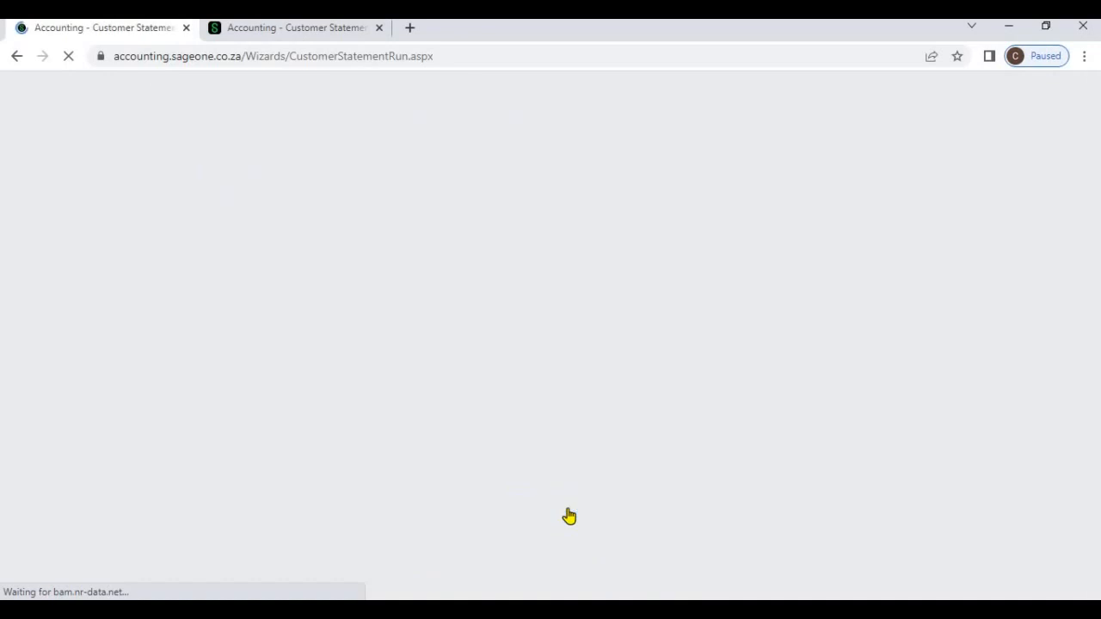
{"action": "left_click", "coordinate": [530, 524]}
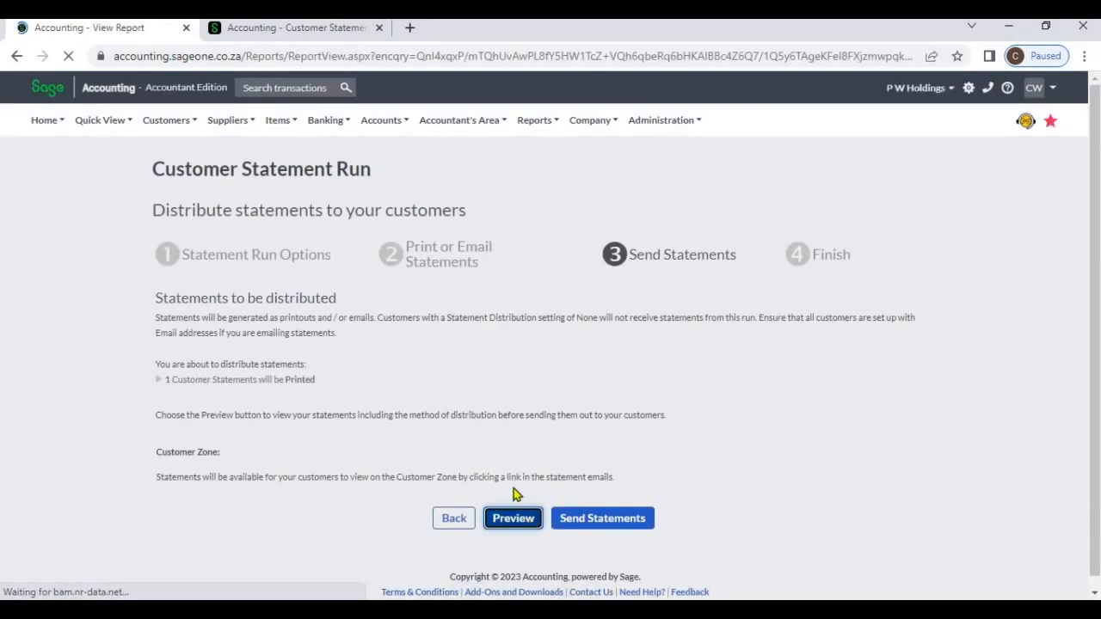
{"action": "scroll", "coordinate": [492, 465], "scroll_direction": "down", "scroll_amount": 2}
{"action": "scroll", "coordinate": [493, 465], "scroll_direction": "down", "scroll_amount": 1}
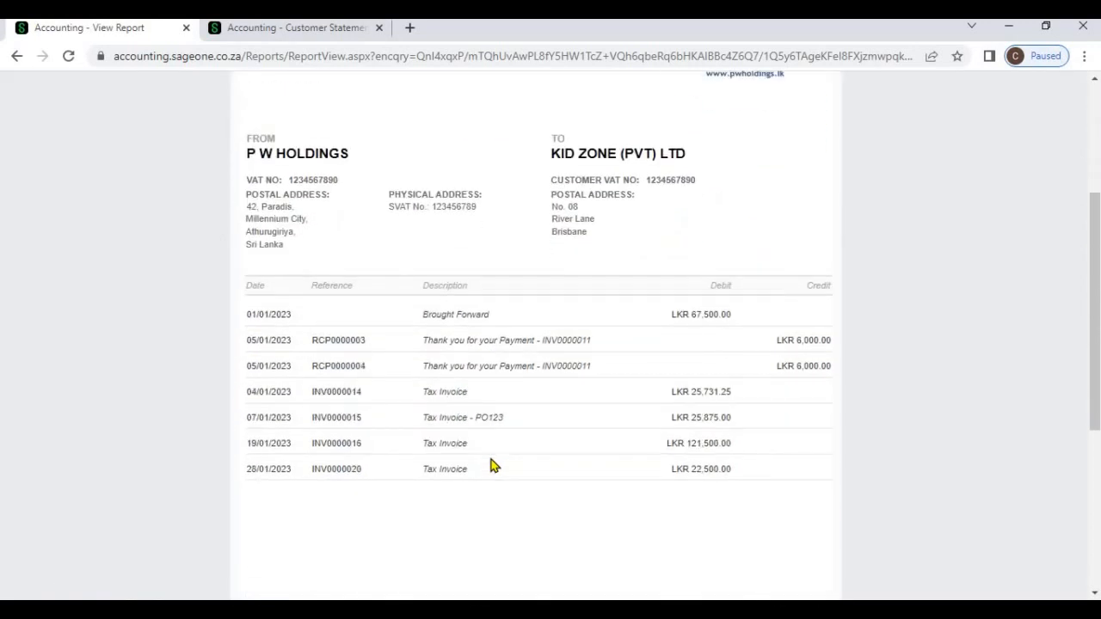
Step: In the other statement run, enable Show Detail, set the date range to Last Month, and continue to the distribution options
{"action": "left_click", "coordinate": [285, 33]}
{"action": "scroll", "coordinate": [327, 437], "scroll_direction": "down", "scroll_amount": 2}
{"action": "left_click", "coordinate": [326, 426]}
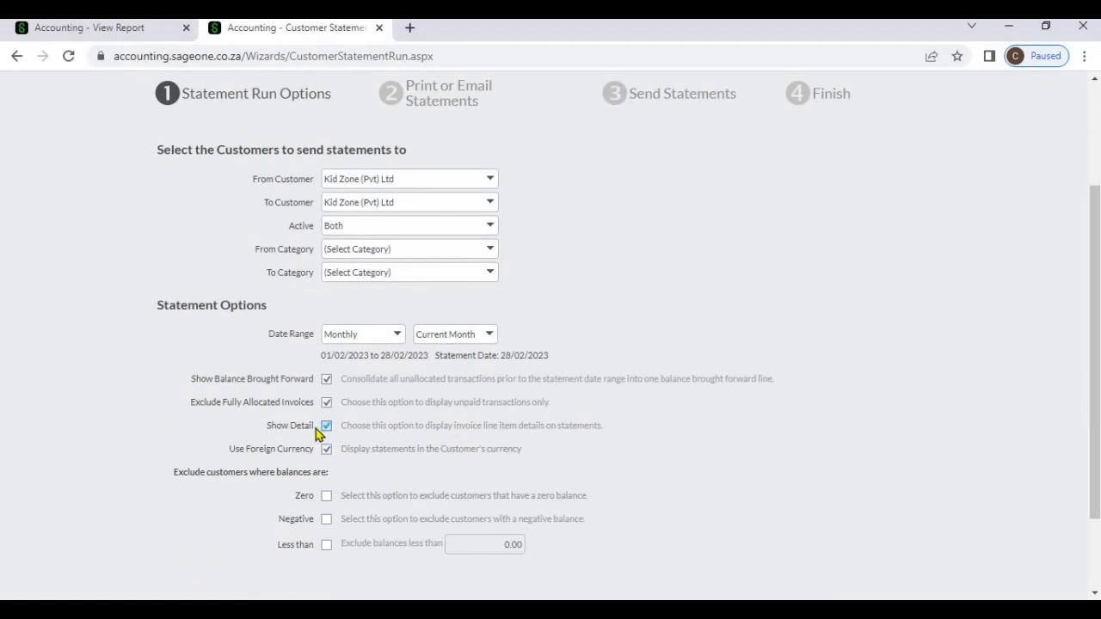
{"action": "left_click", "coordinate": [397, 339]}
{"action": "key", "text": "Return"}
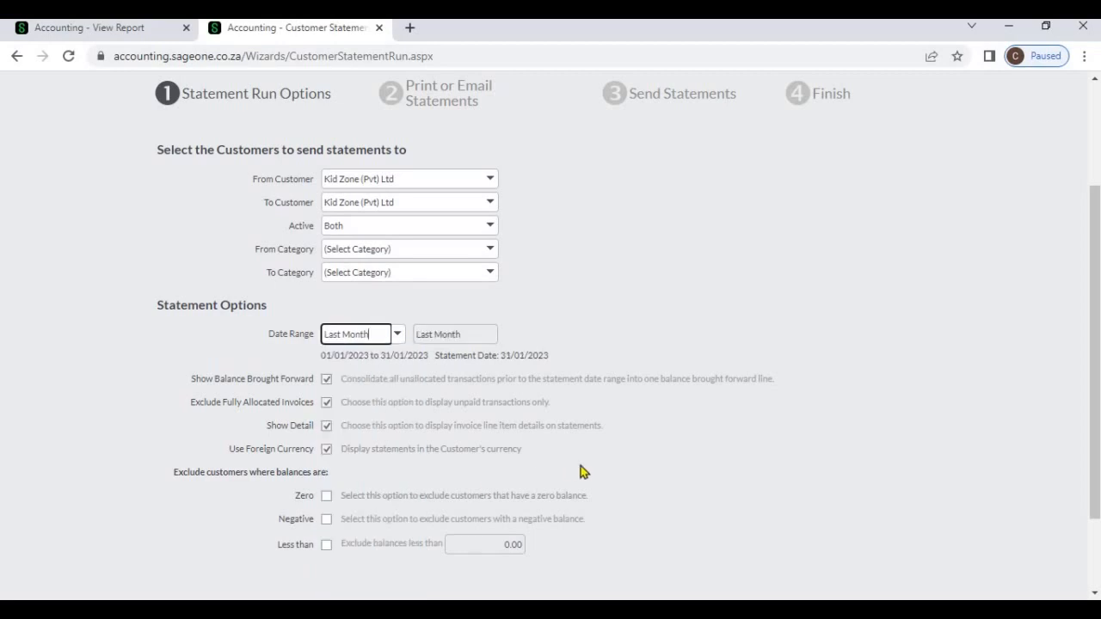
{"action": "scroll", "coordinate": [573, 493], "scroll_direction": "down", "scroll_amount": 2}
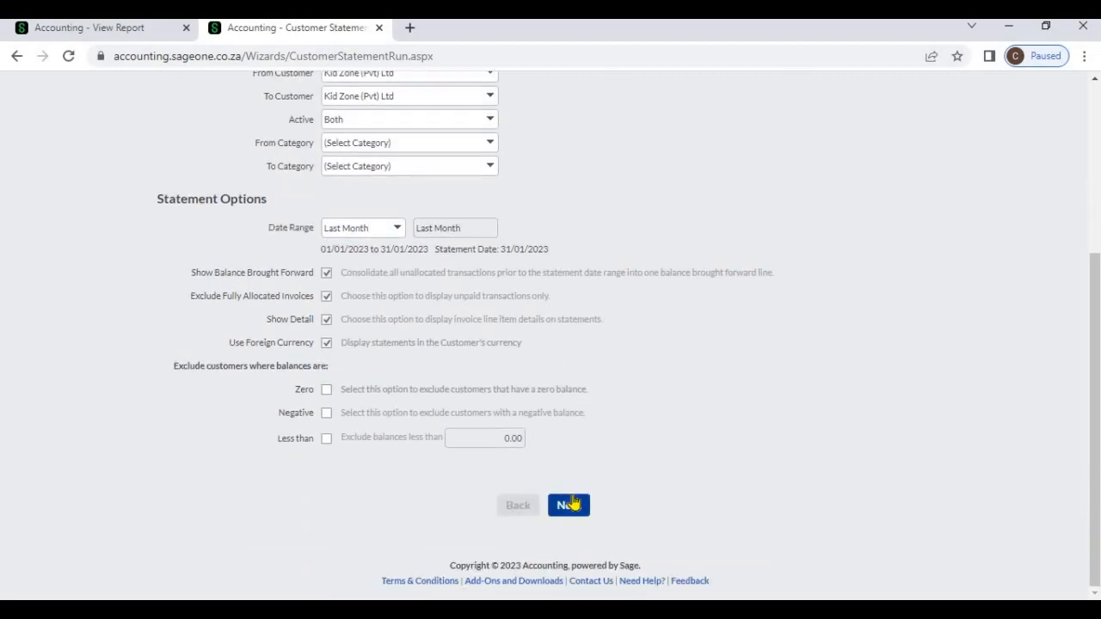
{"action": "left_click", "coordinate": [571, 504]}
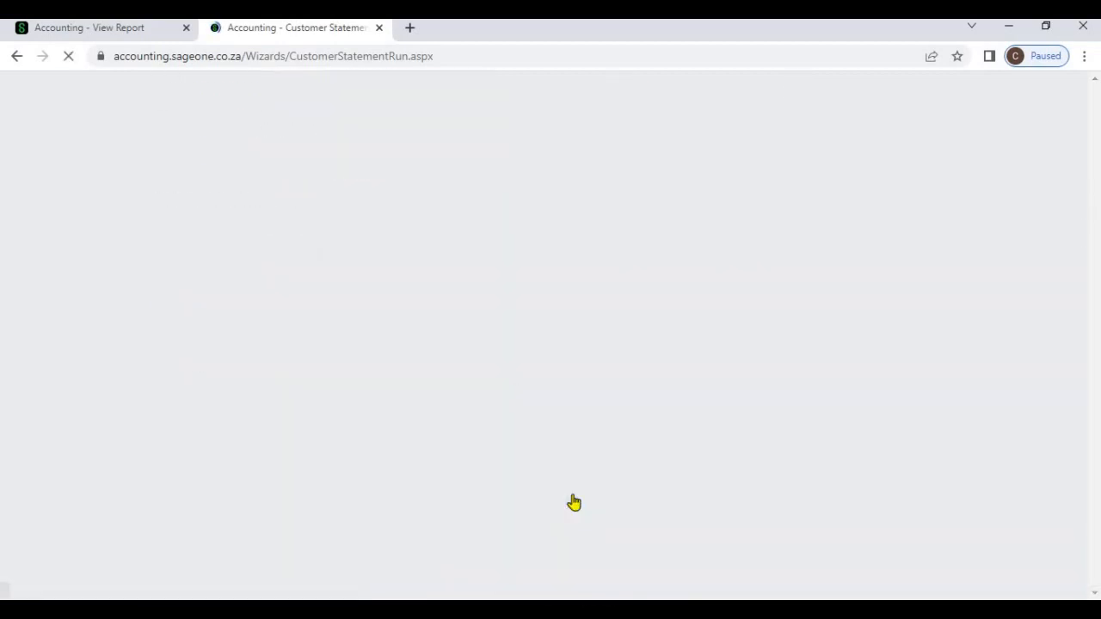
Step: Keep Print All Statements, preview the detailed last-month statement, and compare its invoice lines with the statement without details
{"action": "scroll", "coordinate": [571, 516], "scroll_direction": "down", "scroll_amount": 2}
{"action": "scroll", "coordinate": [571, 544], "scroll_direction": "down", "scroll_amount": 2}
{"action": "left_click", "coordinate": [571, 547]}
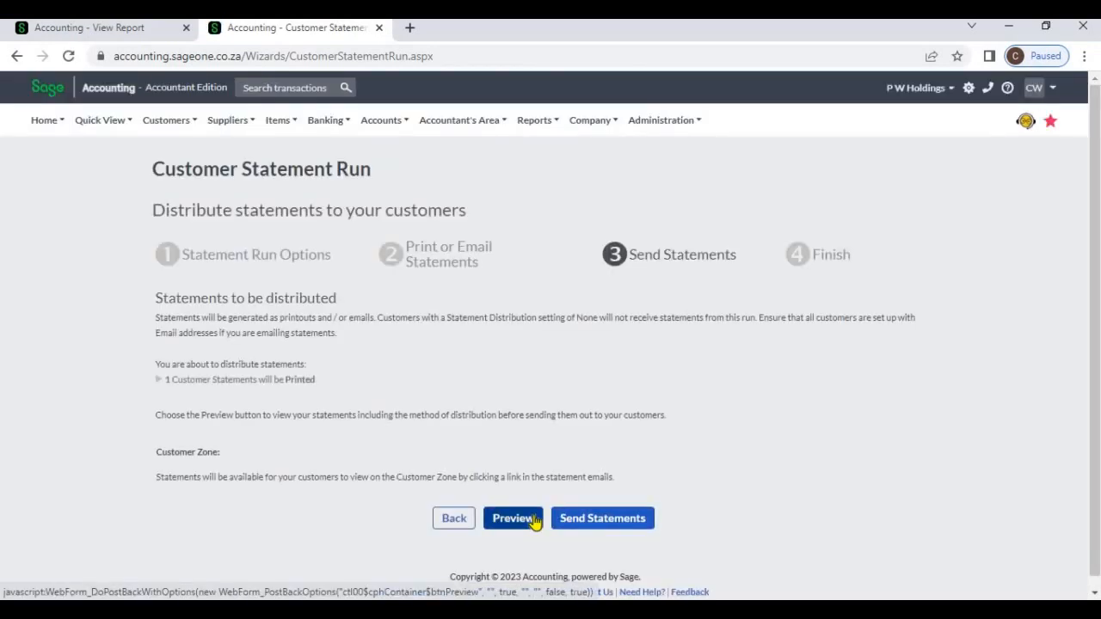
{"action": "left_click", "coordinate": [533, 519]}
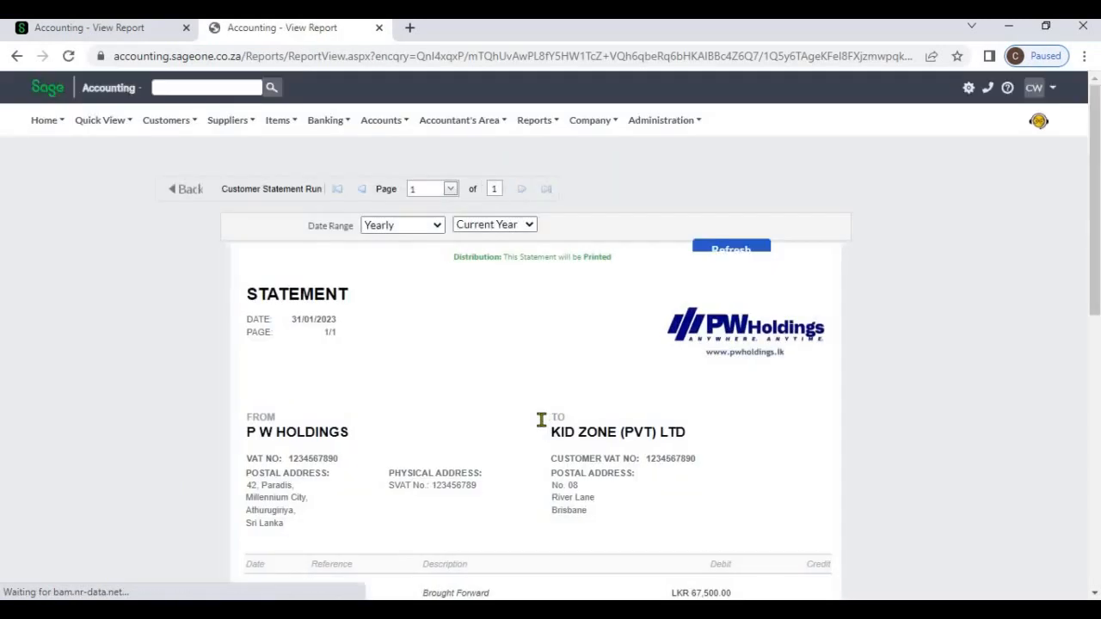
{"action": "scroll", "coordinate": [541, 420], "scroll_direction": "down", "scroll_amount": 2}
{"action": "scroll", "coordinate": [541, 420], "scroll_direction": "down", "scroll_amount": 2}
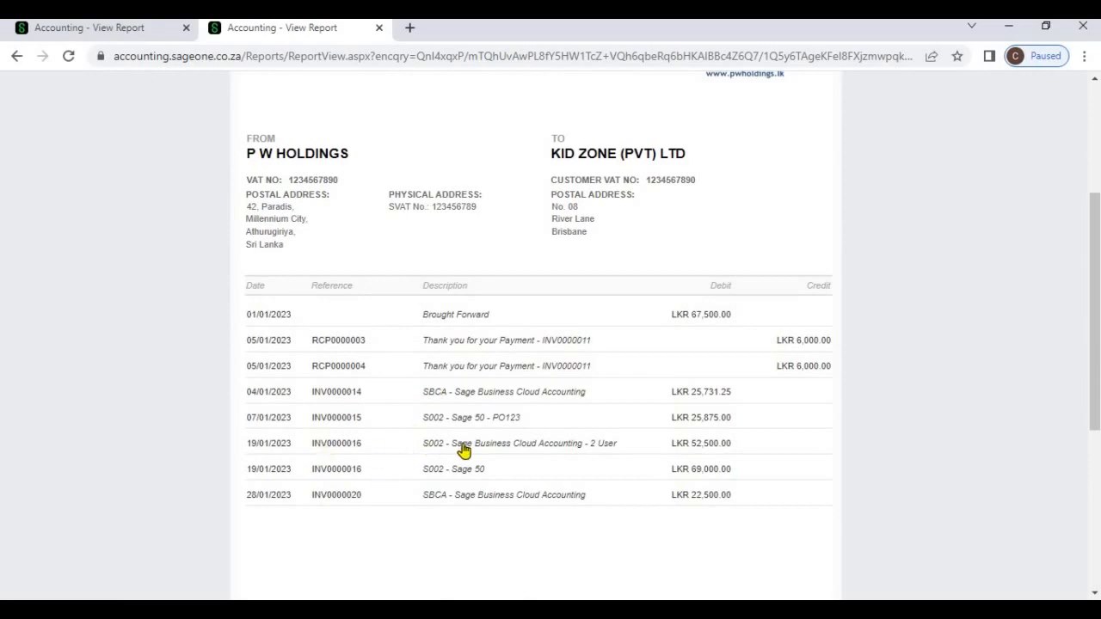
{"action": "left_click", "coordinate": [147, 33]}
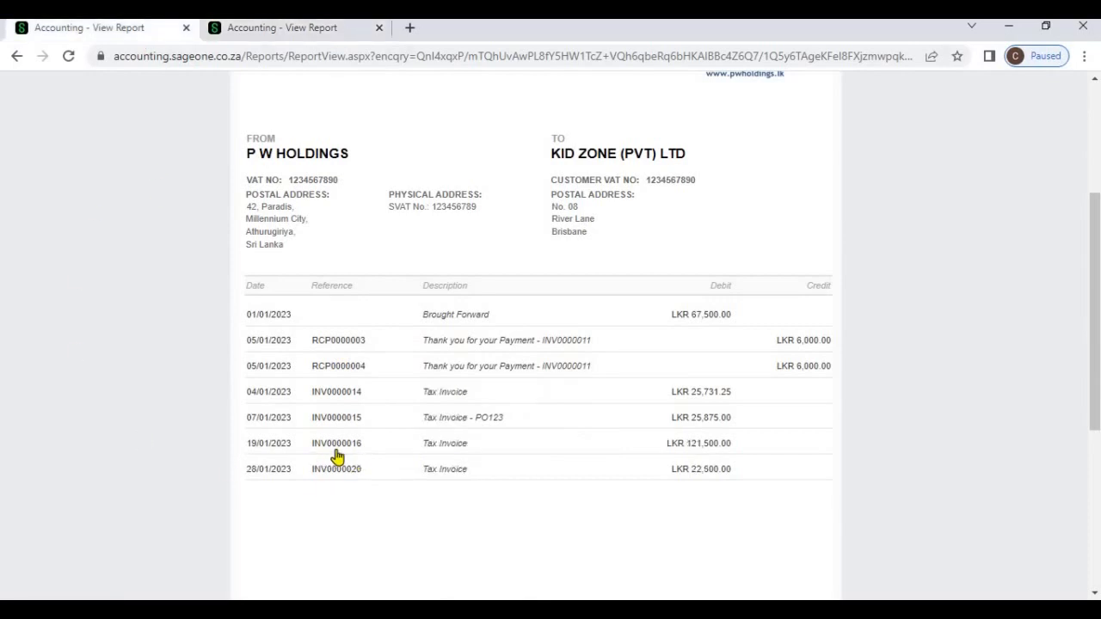
{"action": "left_click", "coordinate": [267, 30]}
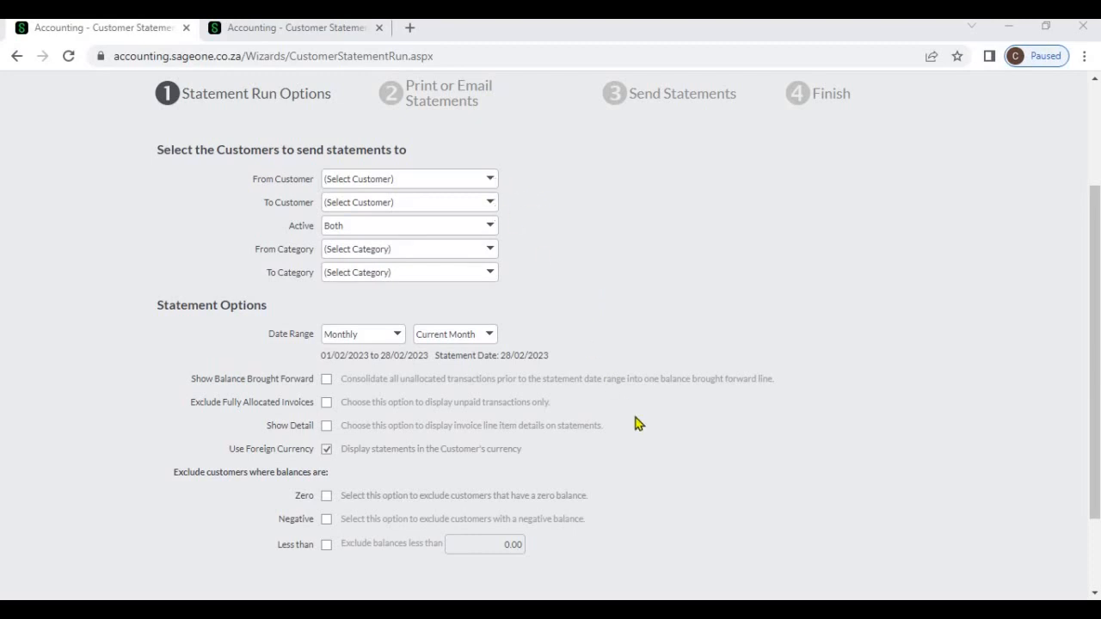
Step: Run current-month statements for all customers with Use Foreign Currency enabled, and continue to sending with Print All Statements
{"action": "scroll", "coordinate": [634, 418], "scroll_direction": "down", "scroll_amount": 3}
{"action": "left_click", "coordinate": [568, 506]}
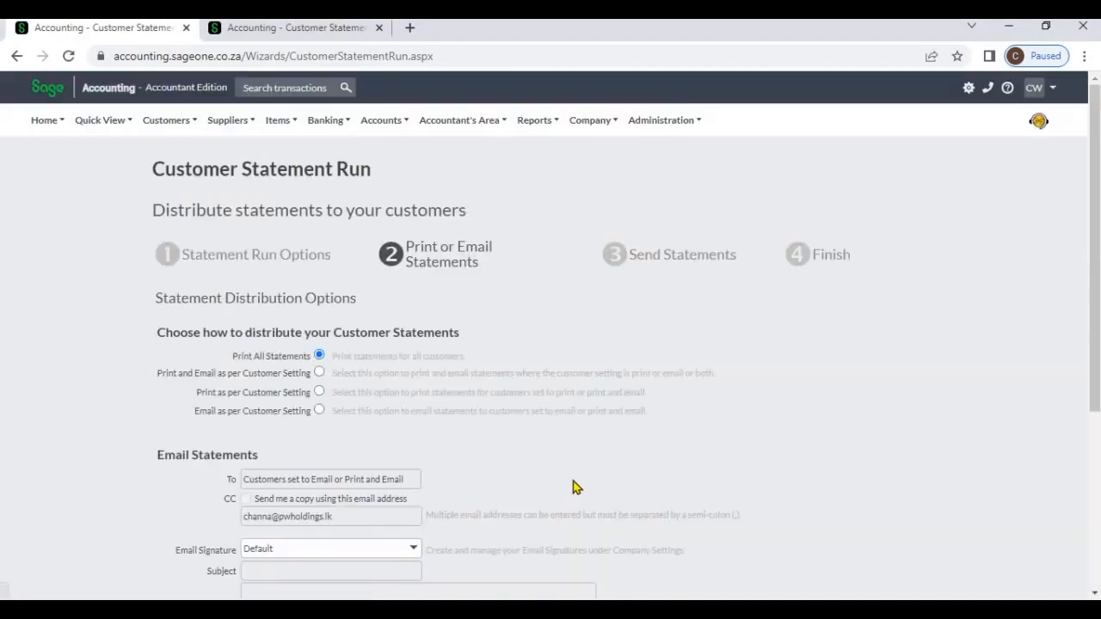
{"action": "scroll", "coordinate": [575, 490], "scroll_direction": "down", "scroll_amount": 1}
{"action": "scroll", "coordinate": [576, 494], "scroll_direction": "down", "scroll_amount": 2}
{"action": "left_click", "coordinate": [576, 509]}
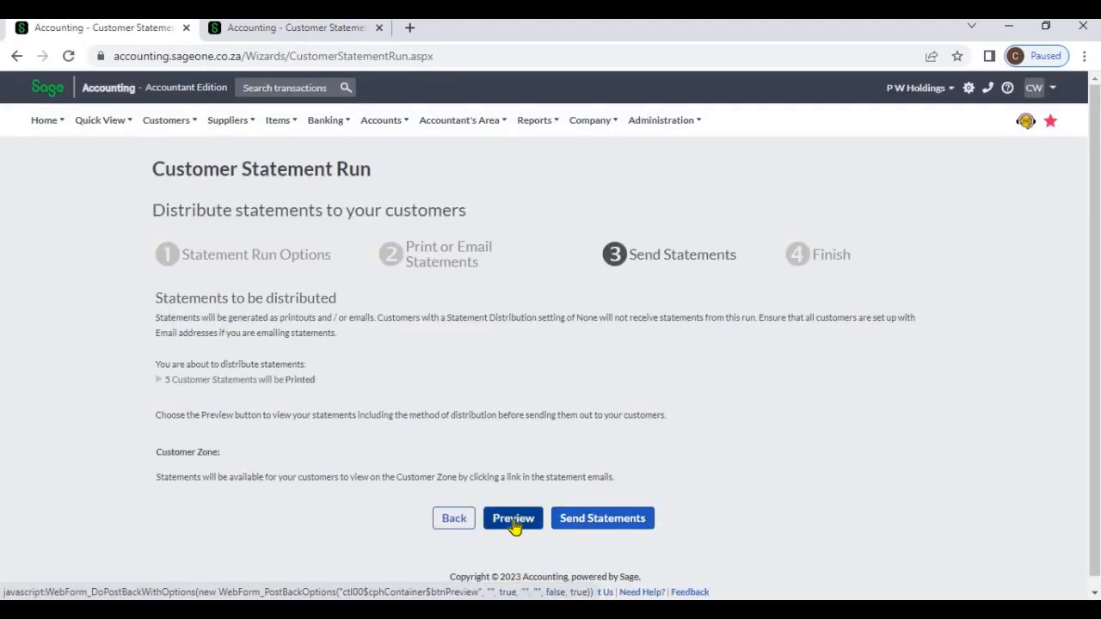
Step: Preview the statements for all customers, checking the currency used on the first page and on the second page
{"action": "left_click", "coordinate": [514, 524]}
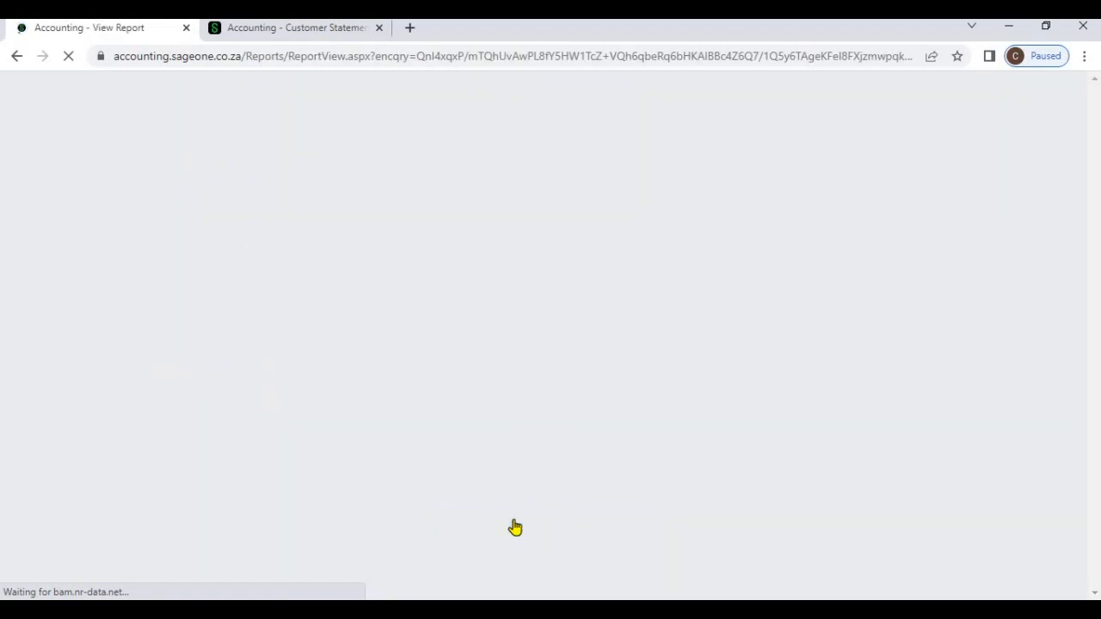
{"action": "scroll", "coordinate": [541, 491], "scroll_direction": "down", "scroll_amount": 2}
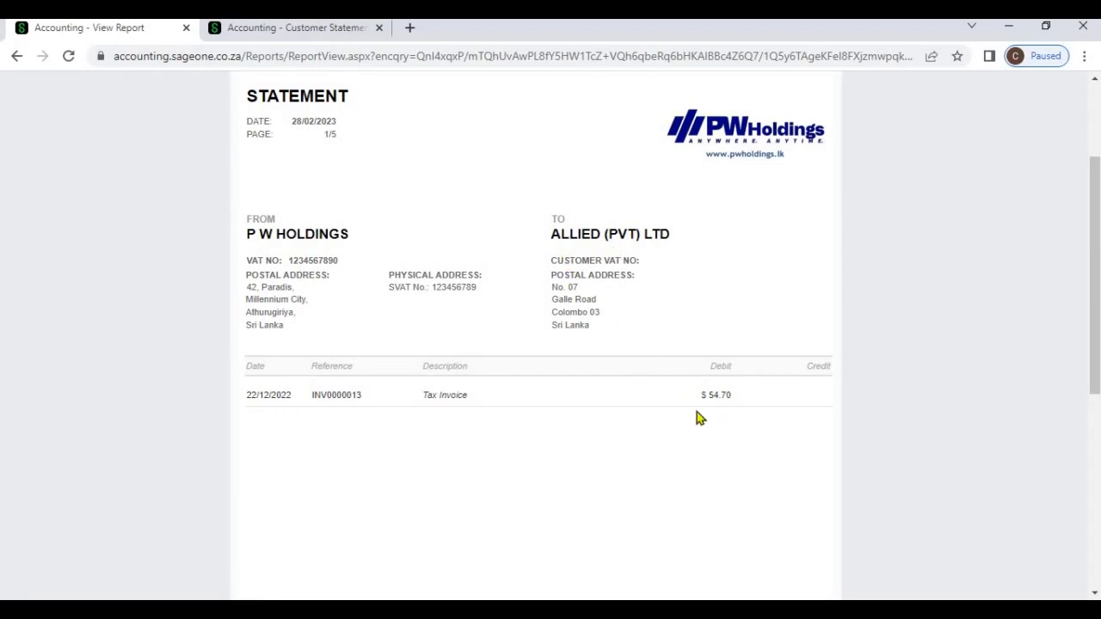
{"action": "scroll", "coordinate": [697, 417], "scroll_direction": "up", "scroll_amount": 2}
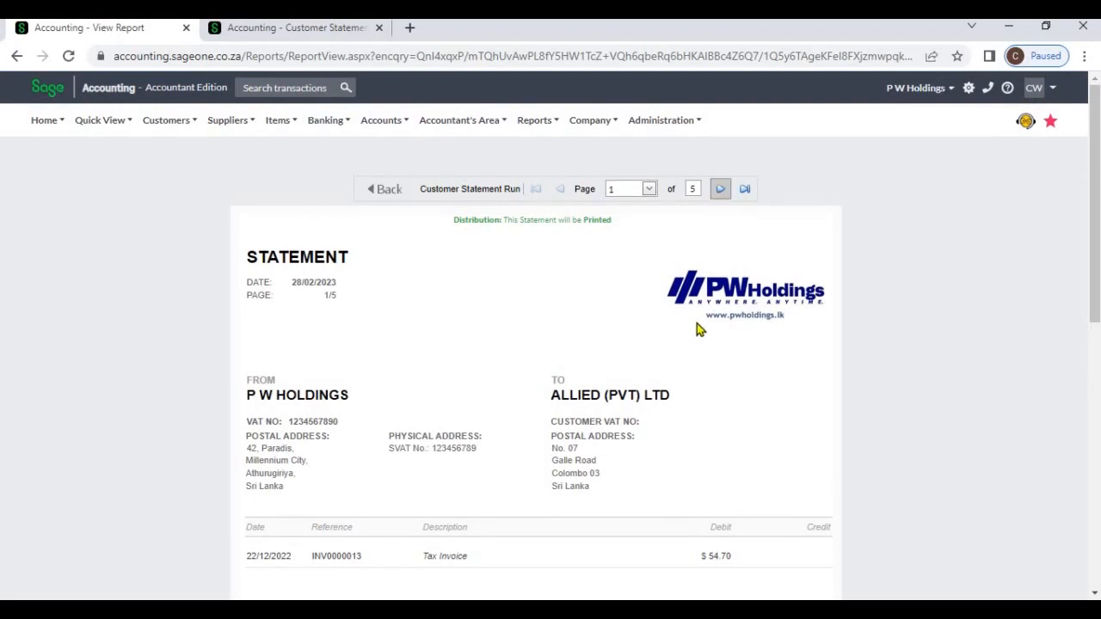
{"action": "scroll", "coordinate": [688, 387], "scroll_direction": "down", "scroll_amount": 2}
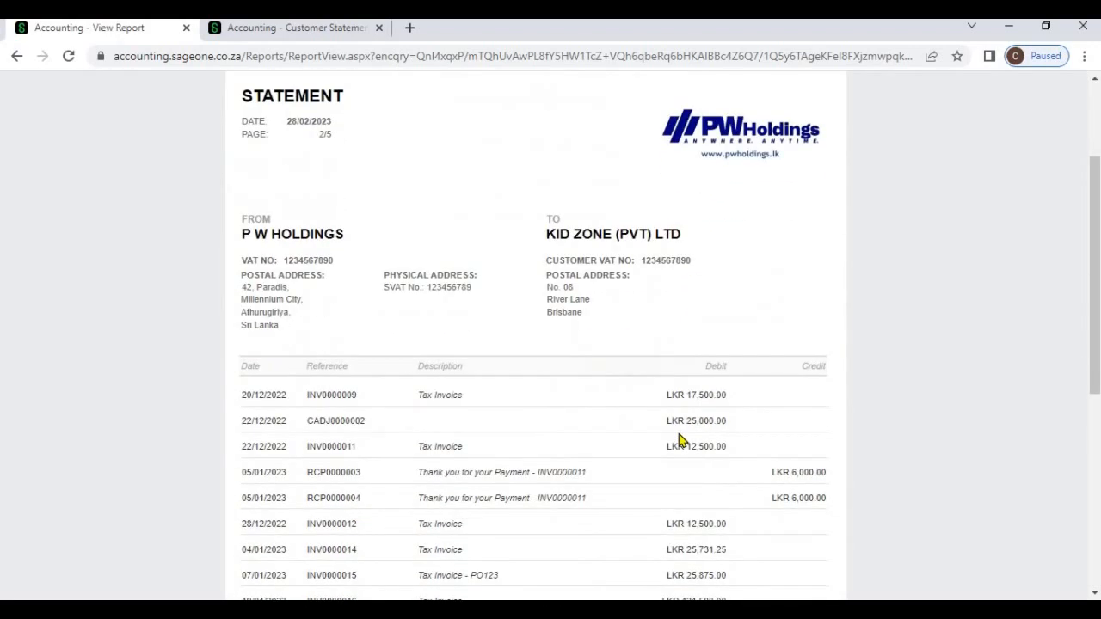
Step: In the other statement run, leave Use Foreign Currency off for the current month and continue to sending with Print All Statements
{"action": "scroll", "coordinate": [507, 325], "scroll_direction": "up", "scroll_amount": 2}
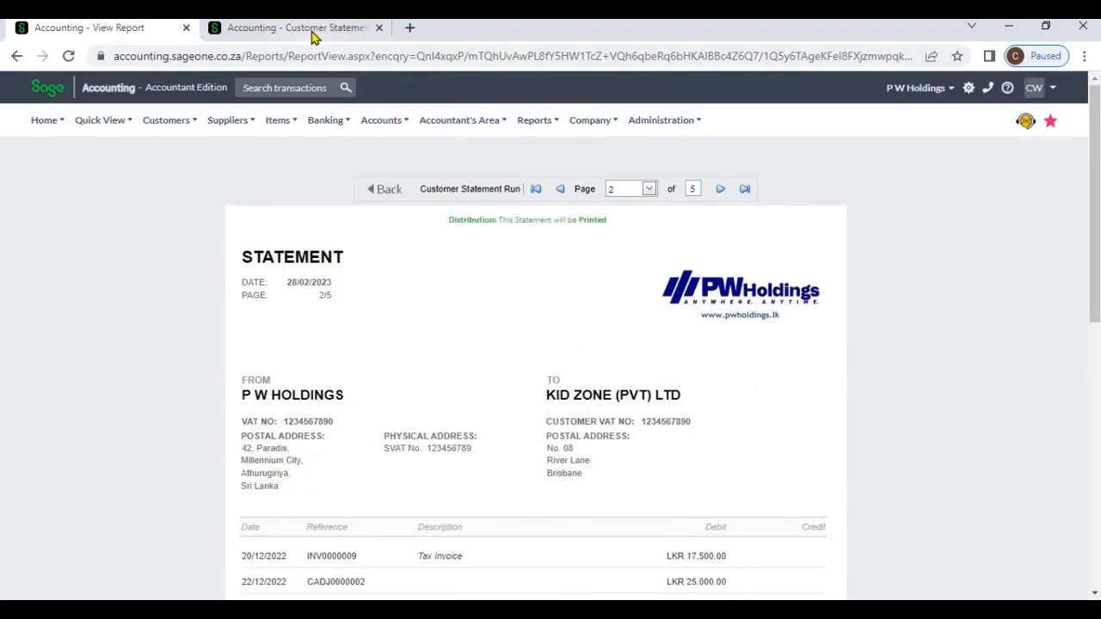
{"action": "left_click", "coordinate": [313, 33]}
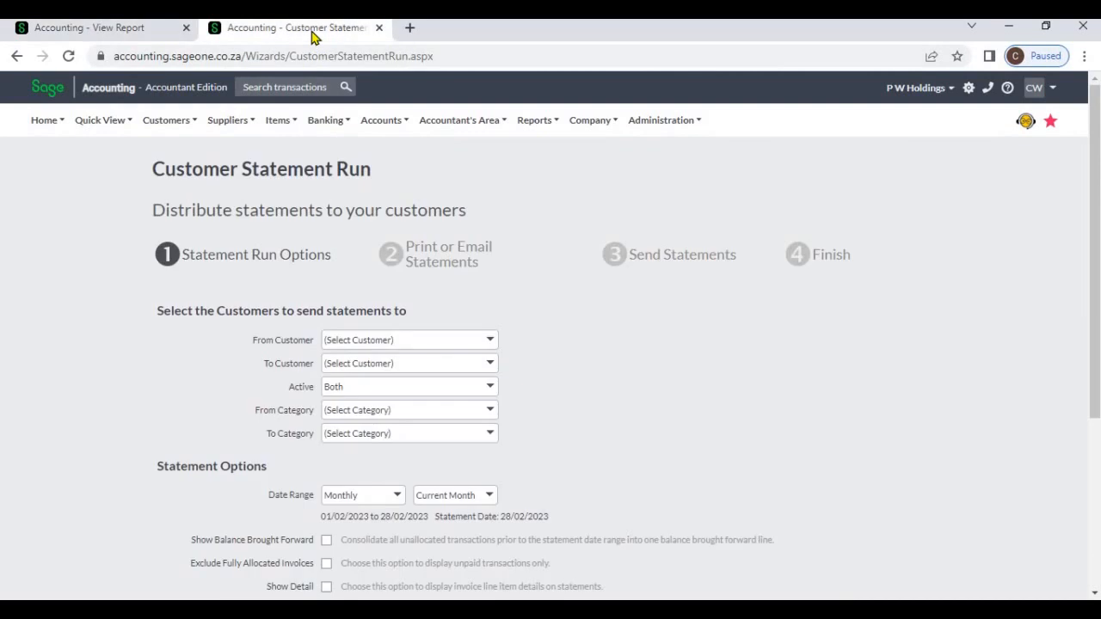
{"action": "scroll", "coordinate": [353, 473], "scroll_direction": "down", "scroll_amount": 2}
{"action": "left_click", "coordinate": [327, 449]}
{"action": "left_click", "coordinate": [326, 451]}
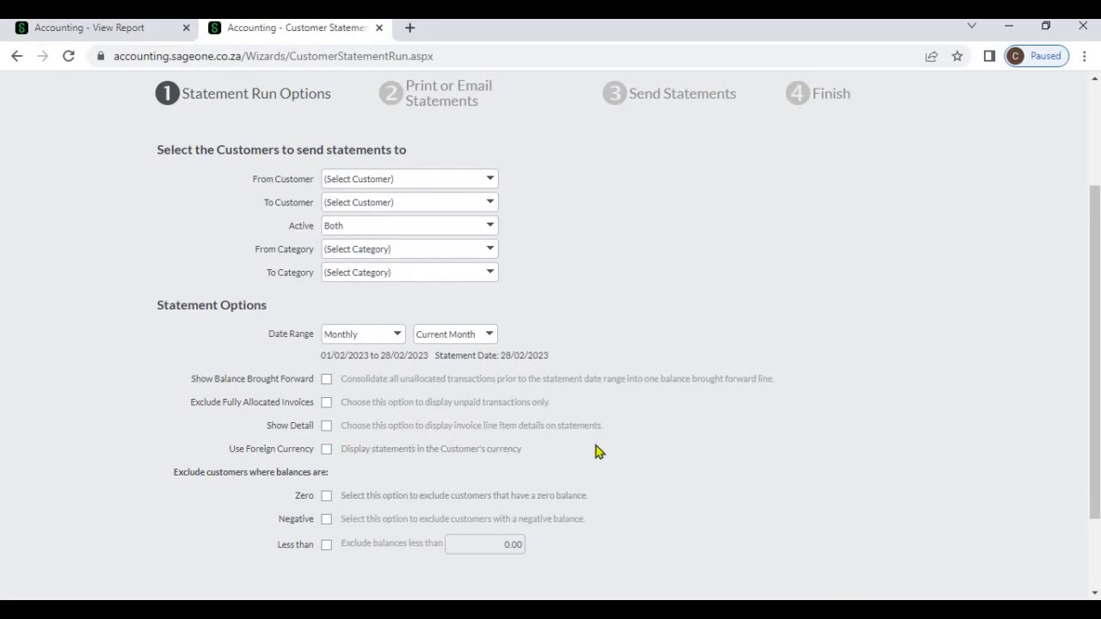
{"action": "scroll", "coordinate": [600, 452], "scroll_direction": "down", "scroll_amount": 2}
{"action": "left_click", "coordinate": [578, 506]}
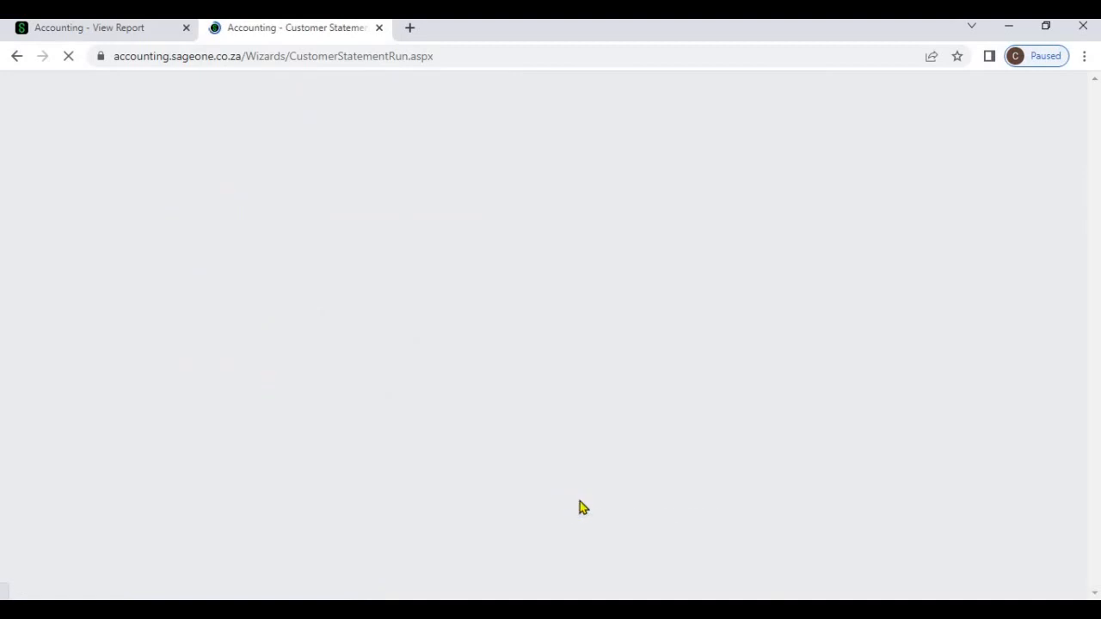
{"action": "scroll", "coordinate": [580, 516], "scroll_direction": "down", "scroll_amount": 3}
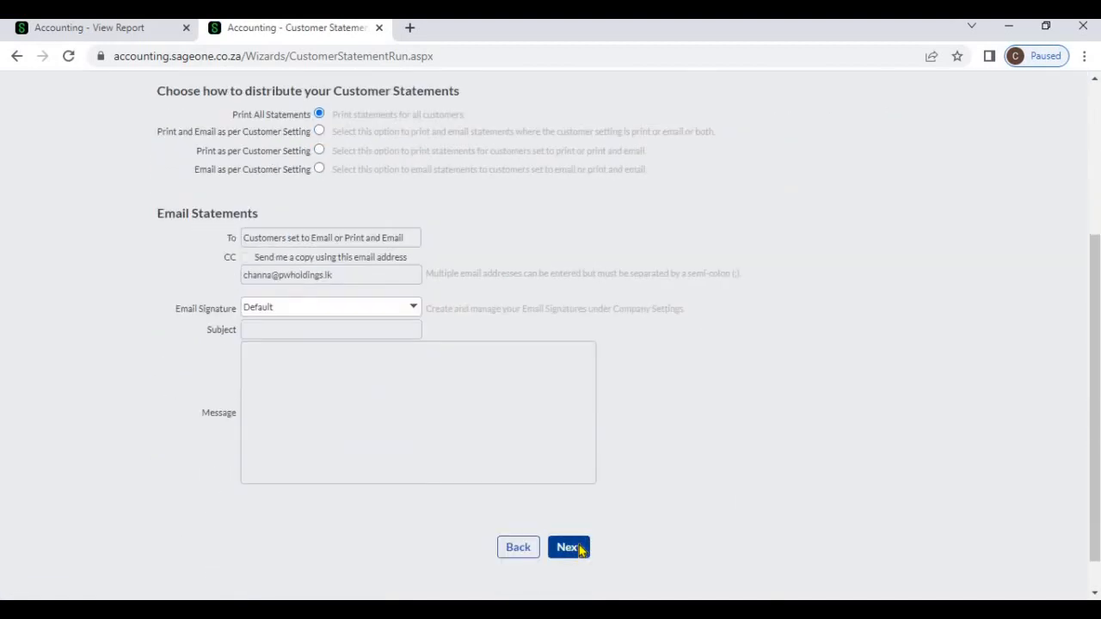
{"action": "left_click", "coordinate": [580, 550]}
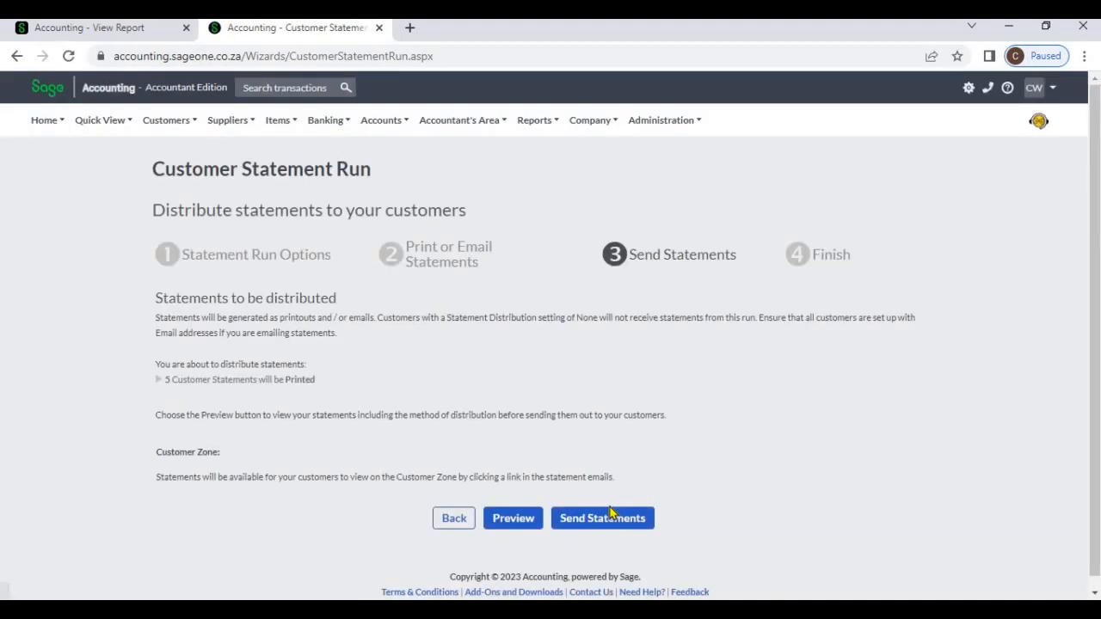
Step: Preview the run without foreign currency and compare the Allied (Pvt) Ltd invoice amount with page 1 of the foreign-currency preview
{"action": "left_click", "coordinate": [533, 521]}
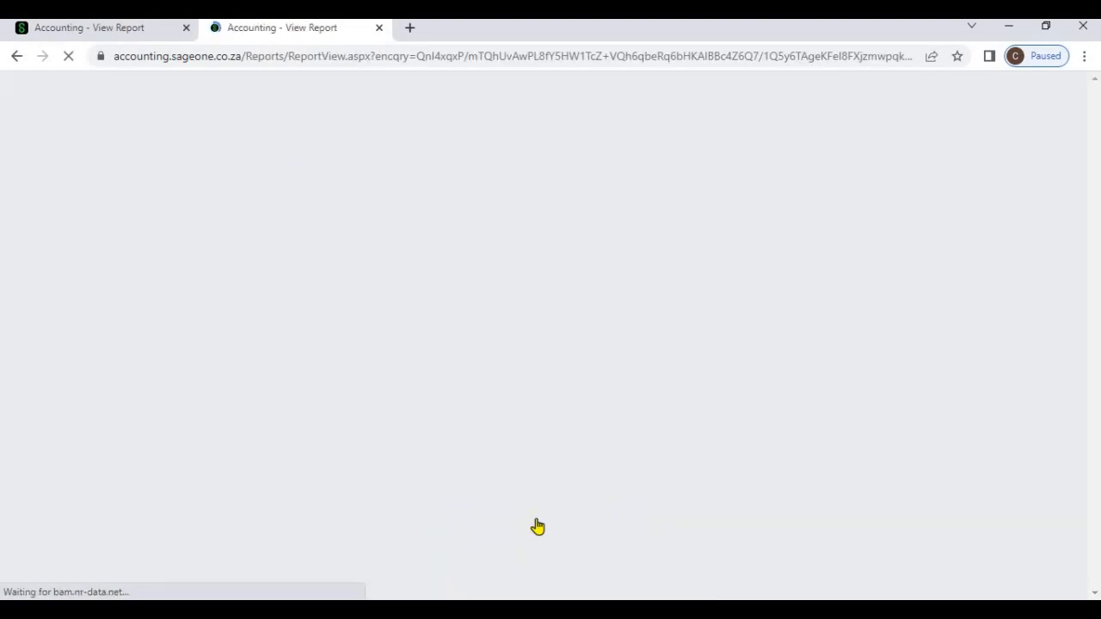
{"action": "scroll", "coordinate": [608, 500], "scroll_direction": "down", "scroll_amount": 3}
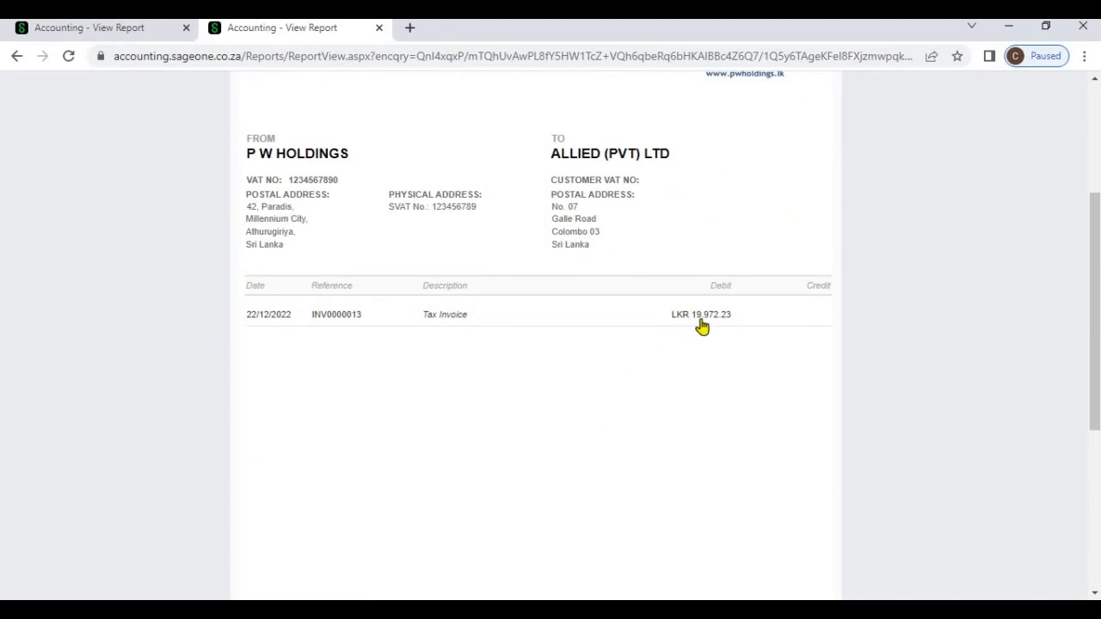
{"action": "scroll", "coordinate": [614, 330], "scroll_direction": "up", "scroll_amount": 1}
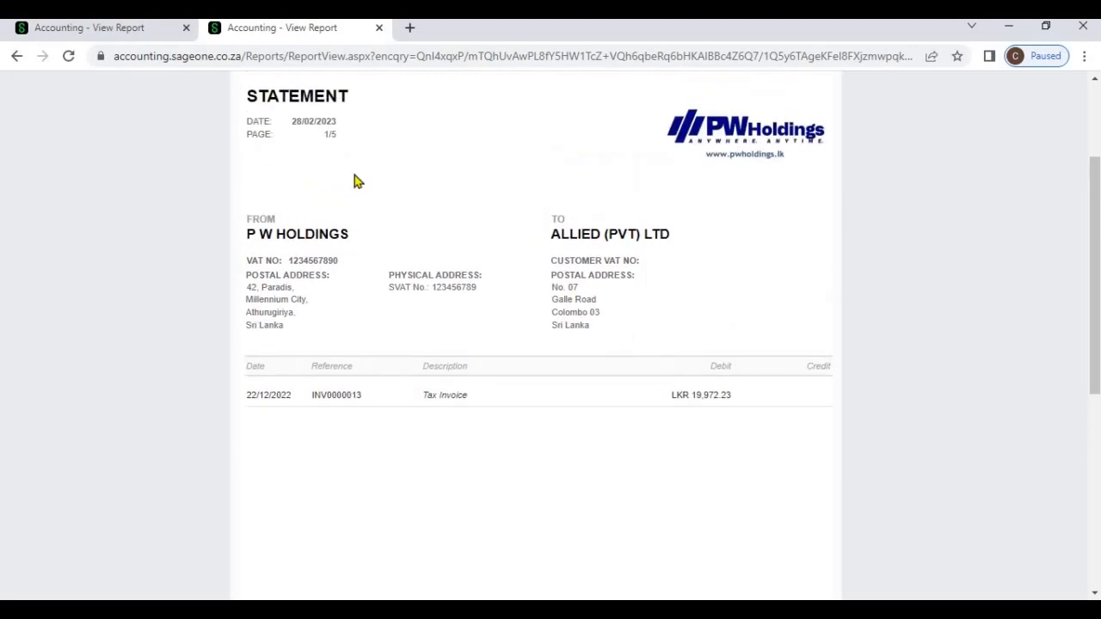
{"action": "left_click", "coordinate": [127, 31]}
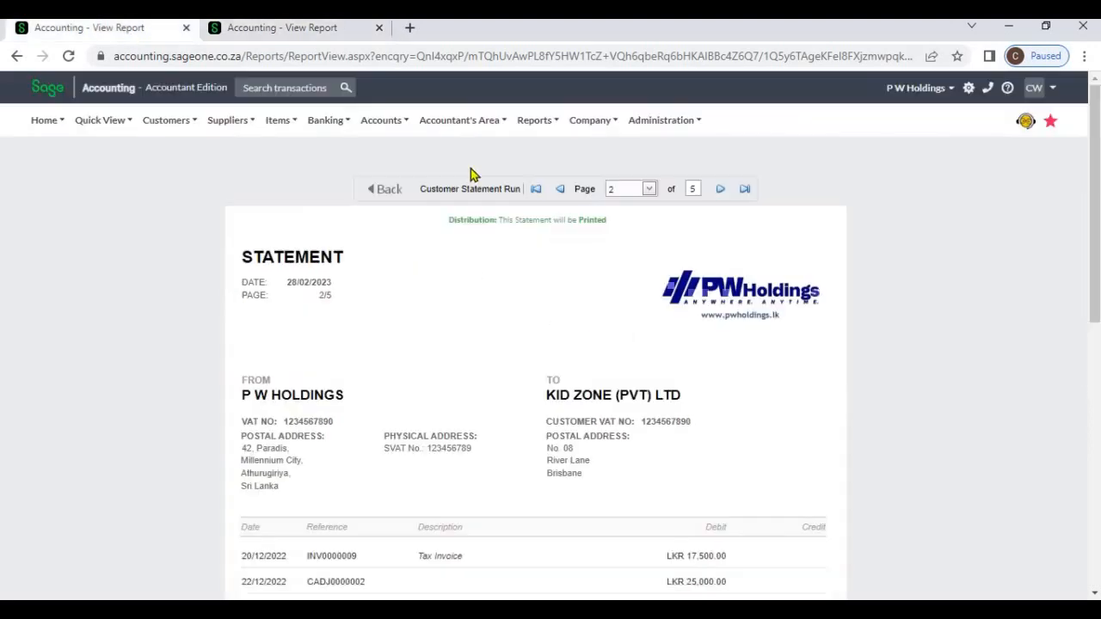
{"action": "left_click", "coordinate": [560, 191]}
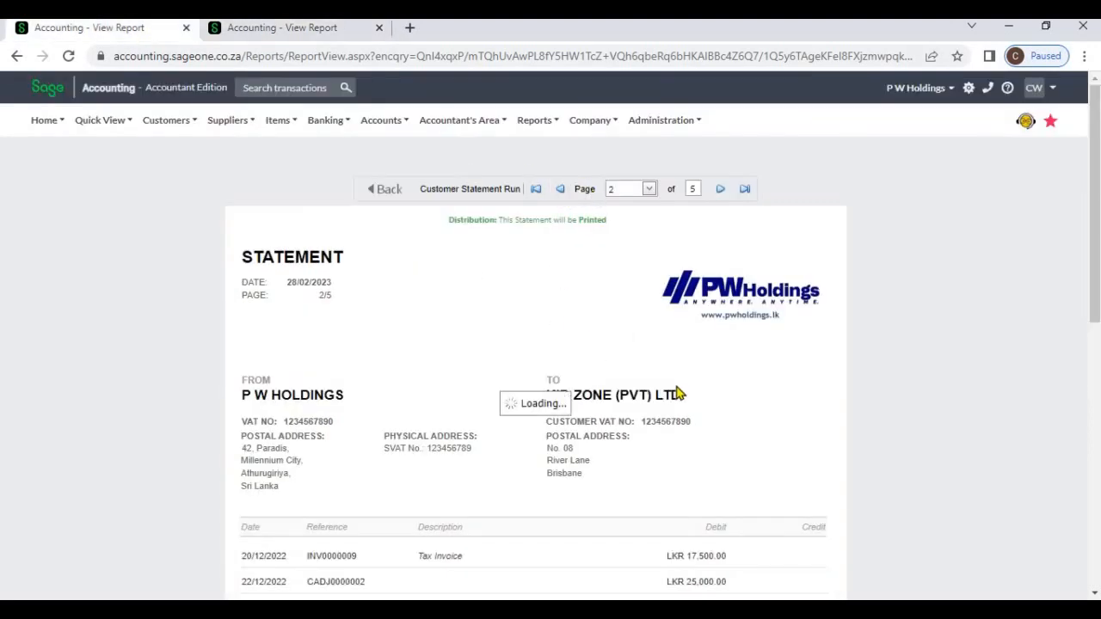
{"action": "scroll", "coordinate": [602, 361], "scroll_direction": "down", "scroll_amount": 1}
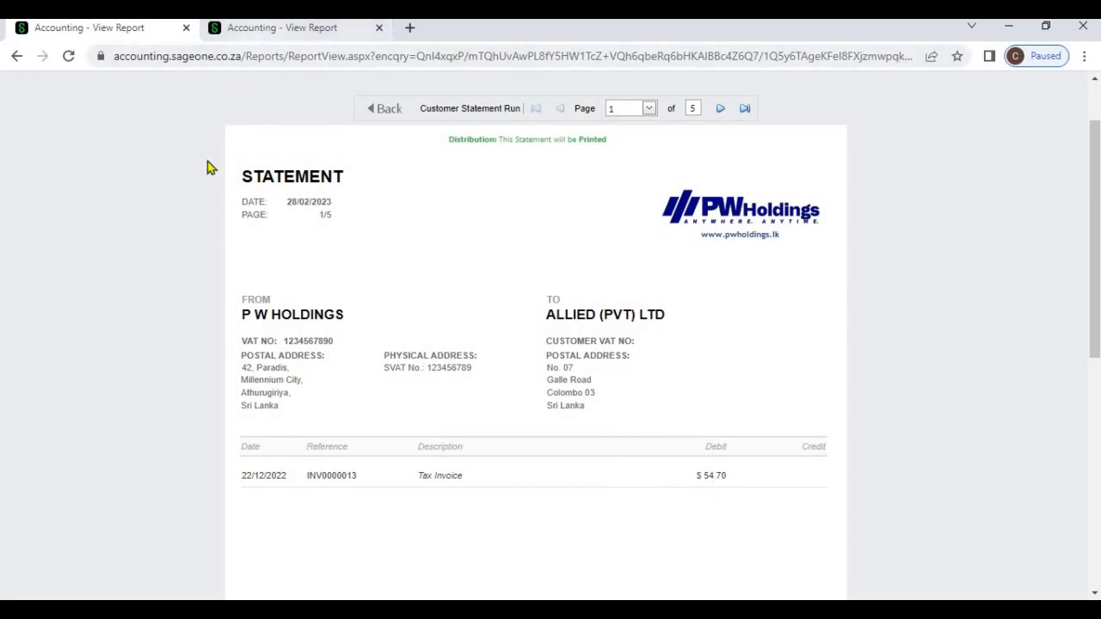
{"action": "left_click", "coordinate": [248, 31]}
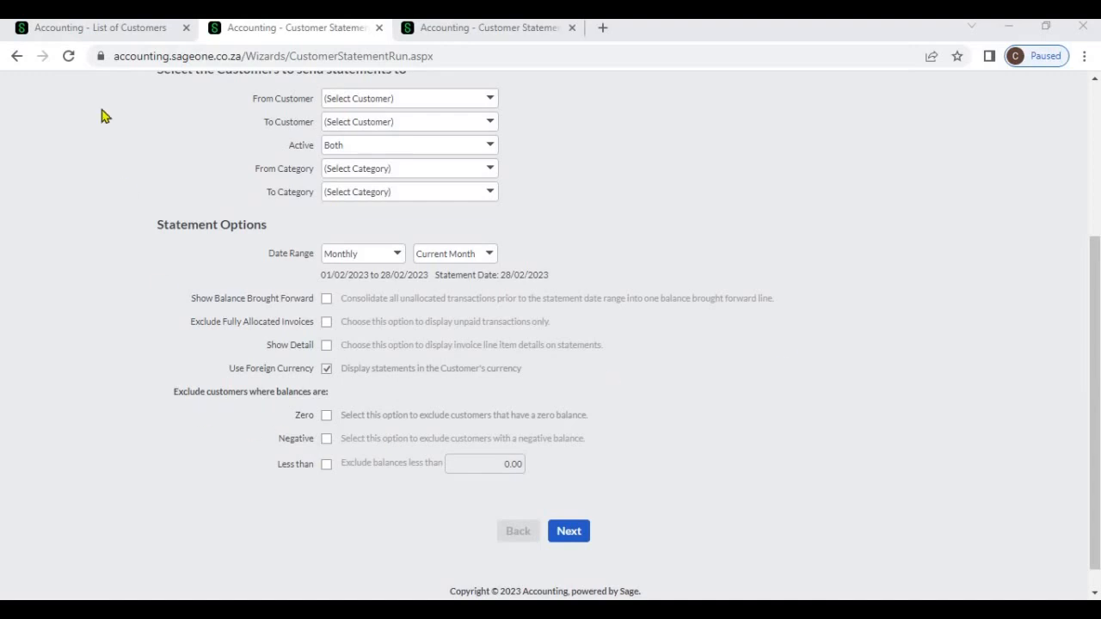
Step: Check the balances in the customer list, exclude zero-balance customers from the statement run, and continue to sending with Print All Statements
{"action": "left_click", "coordinate": [95, 32]}
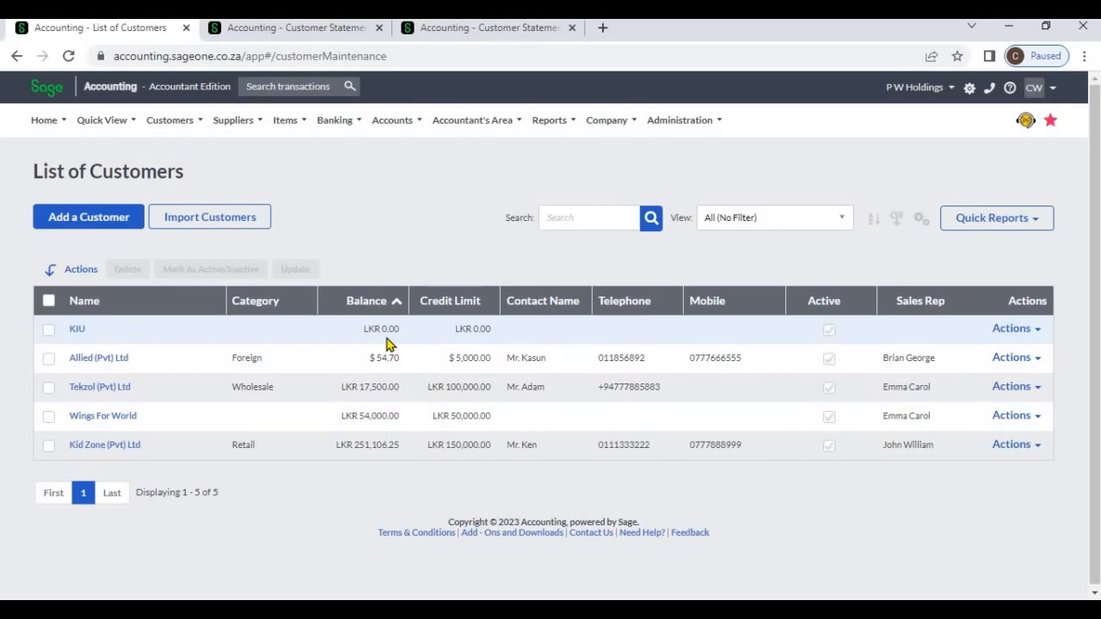
{"action": "left_click", "coordinate": [275, 31]}
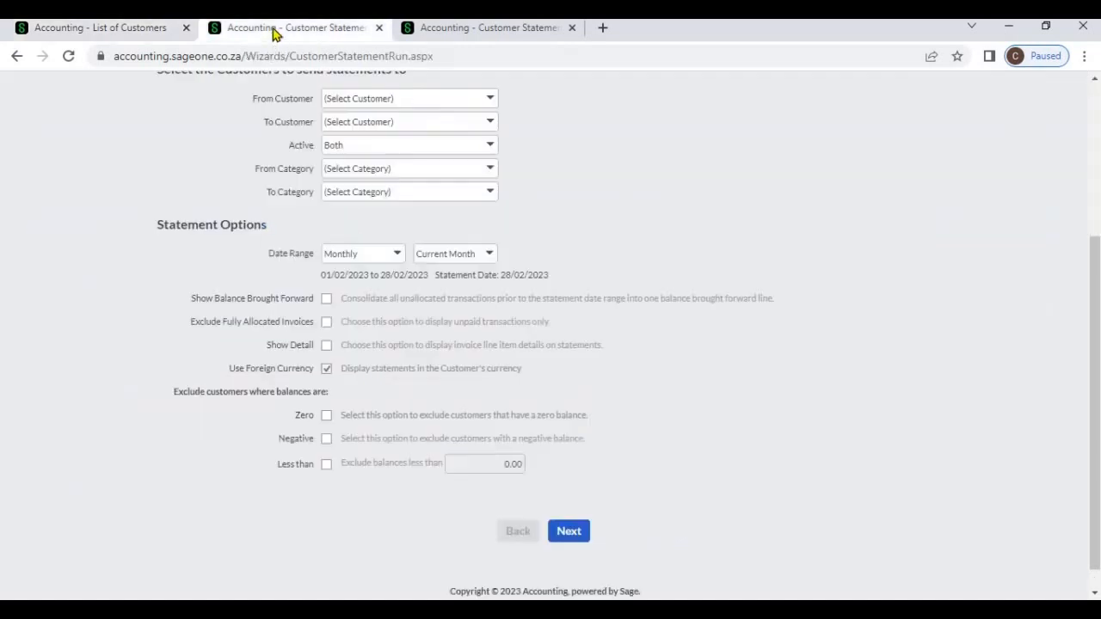
{"action": "left_click", "coordinate": [326, 416]}
{"action": "left_click", "coordinate": [571, 531]}
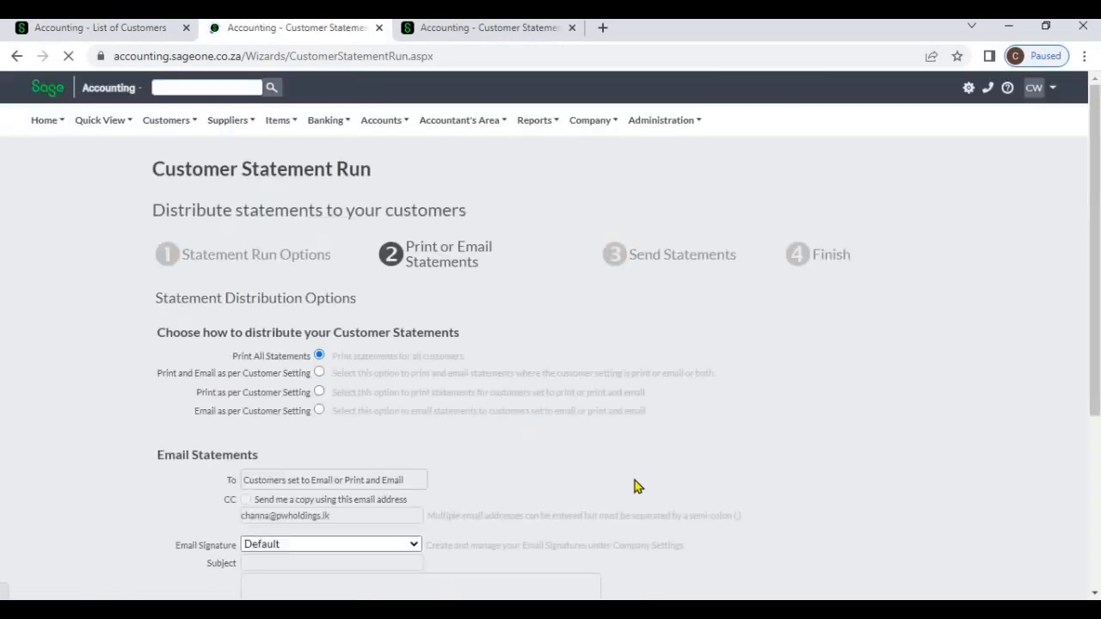
{"action": "scroll", "coordinate": [591, 519], "scroll_direction": "down", "scroll_amount": 3}
{"action": "left_click", "coordinate": [571, 551]}
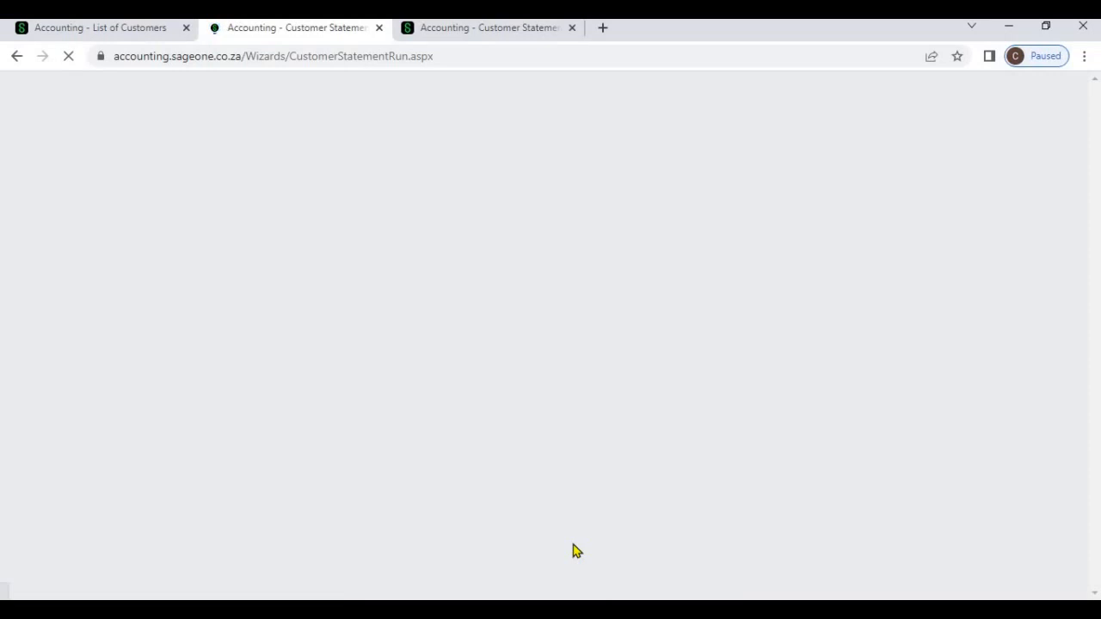
Step: Preview the run that excludes zero balances and look through each customer's statement up to the last page
{"action": "left_click", "coordinate": [525, 521]}
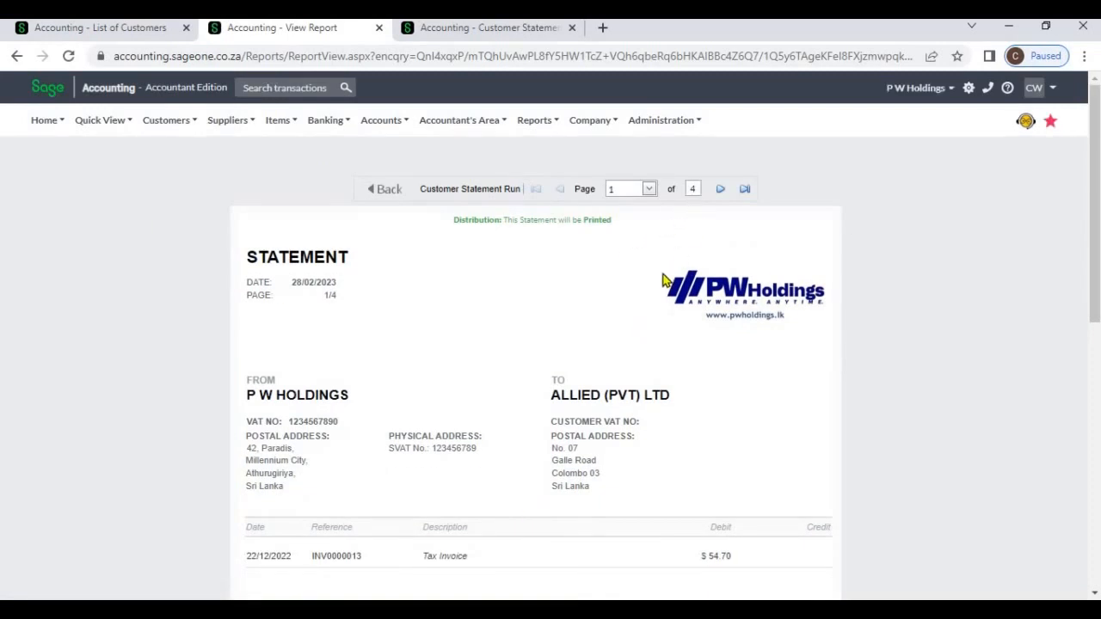
{"action": "left_click", "coordinate": [720, 189]}
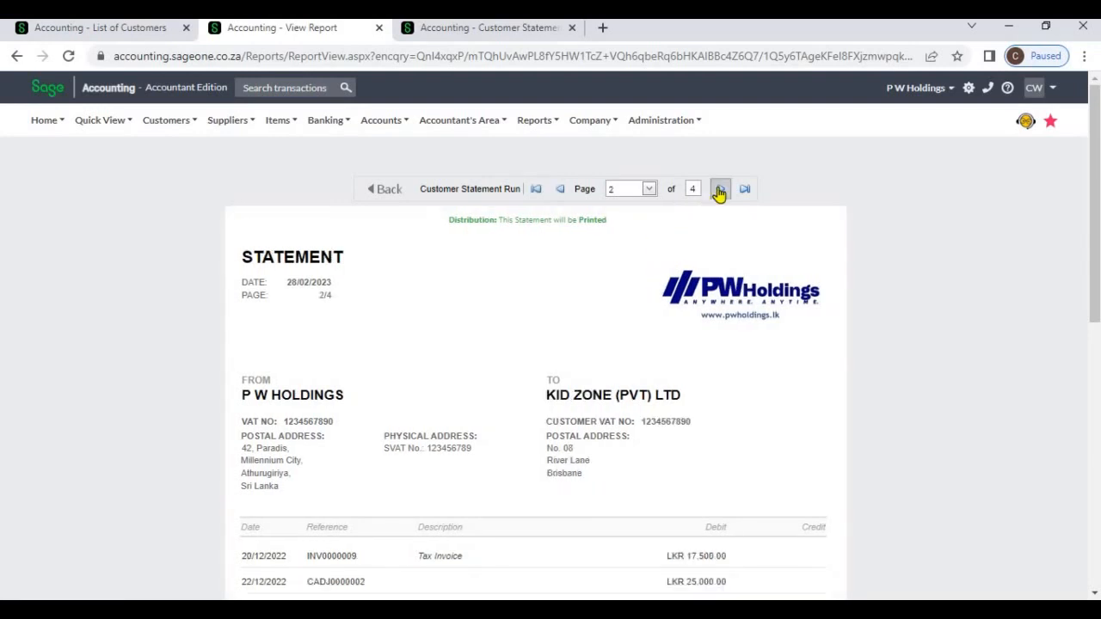
{"action": "left_click", "coordinate": [720, 191]}
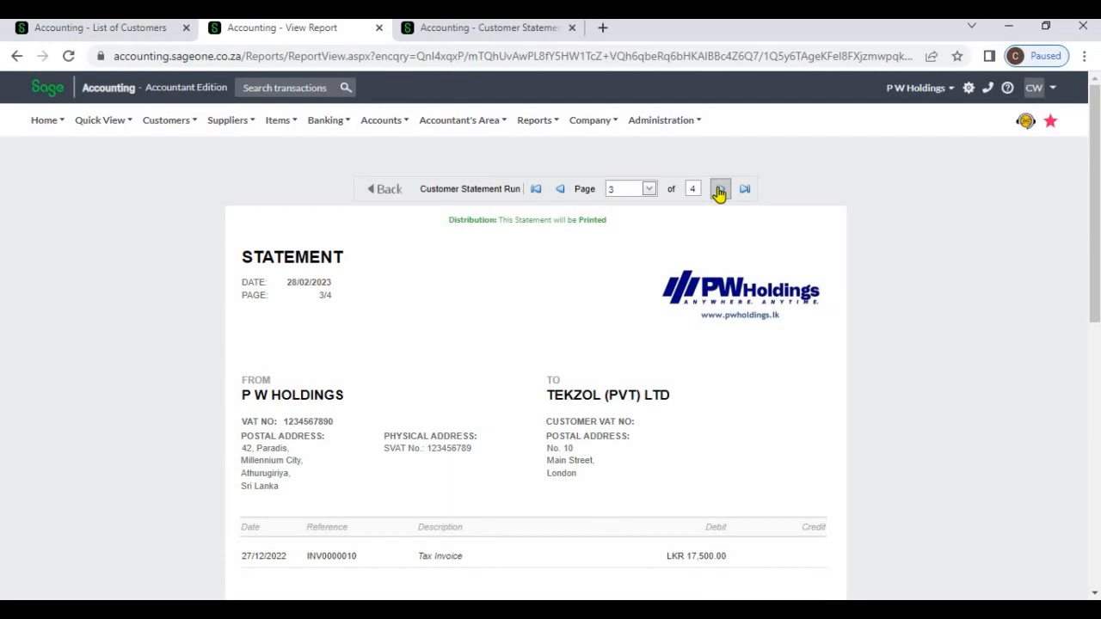
{"action": "left_click", "coordinate": [720, 191]}
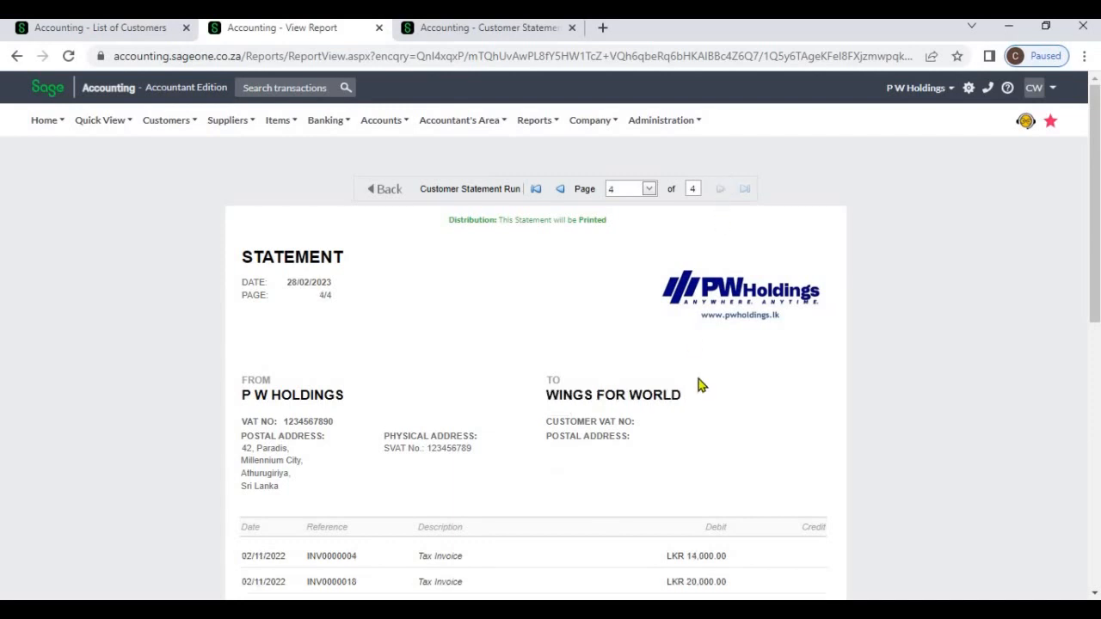
{"action": "scroll", "coordinate": [698, 384], "scroll_direction": "down", "scroll_amount": 1}
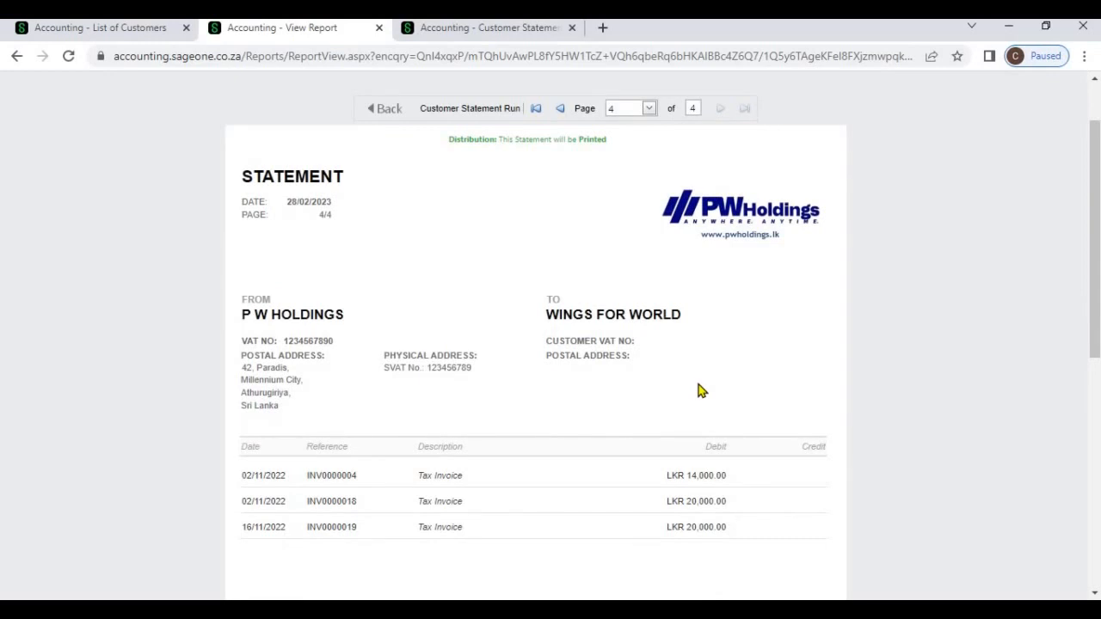
{"action": "scroll", "coordinate": [699, 391], "scroll_direction": "up", "scroll_amount": 1}
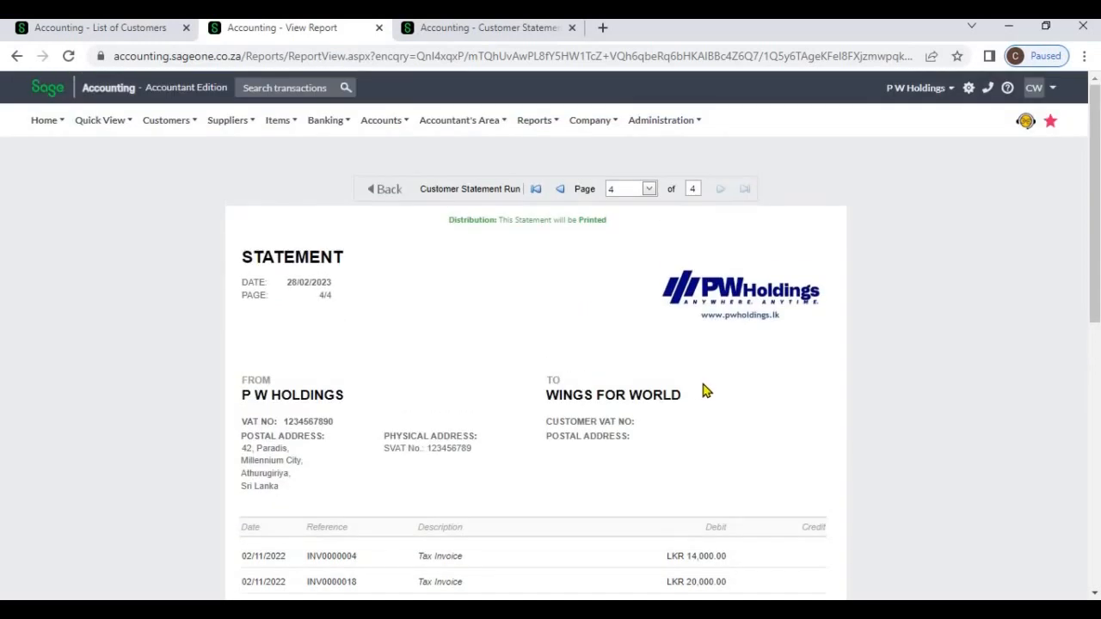
Step: In the other statement run, leave the zero-balance exclusion off and continue to sending with Print All Statements
{"action": "left_click", "coordinate": [439, 34]}
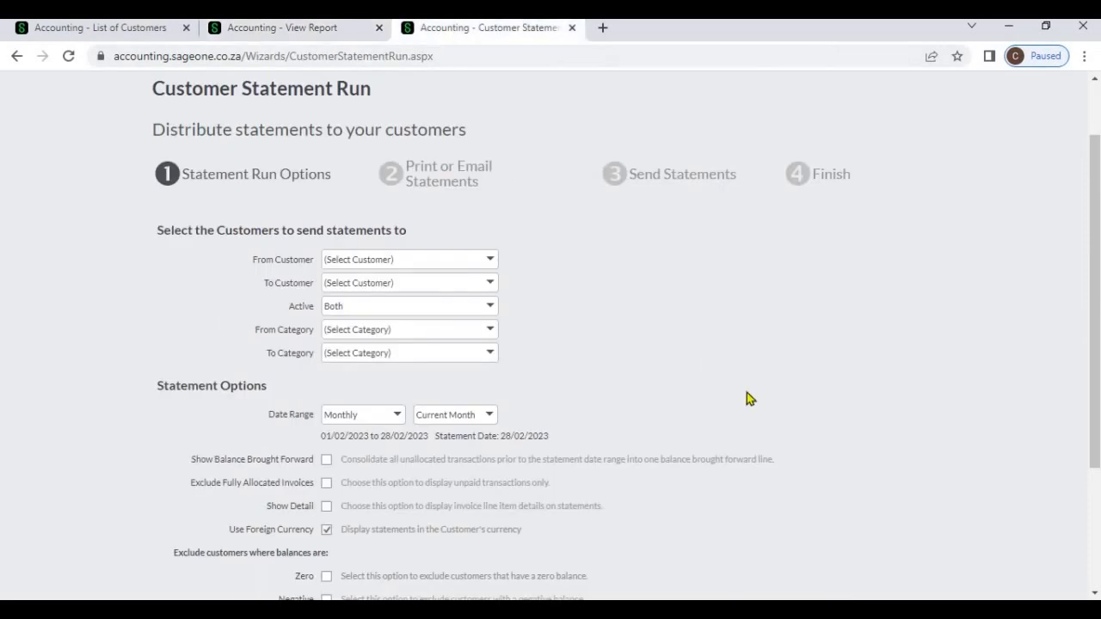
{"action": "scroll", "coordinate": [746, 397], "scroll_direction": "down", "scroll_amount": 1}
{"action": "scroll", "coordinate": [723, 398], "scroll_direction": "down", "scroll_amount": 1}
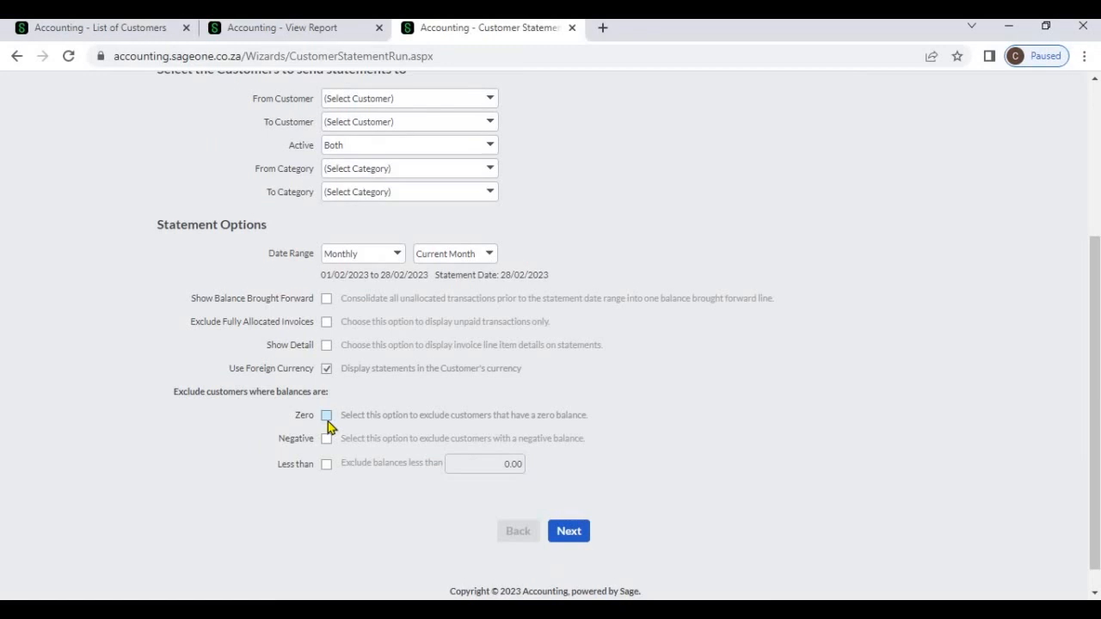
{"action": "left_click", "coordinate": [568, 531]}
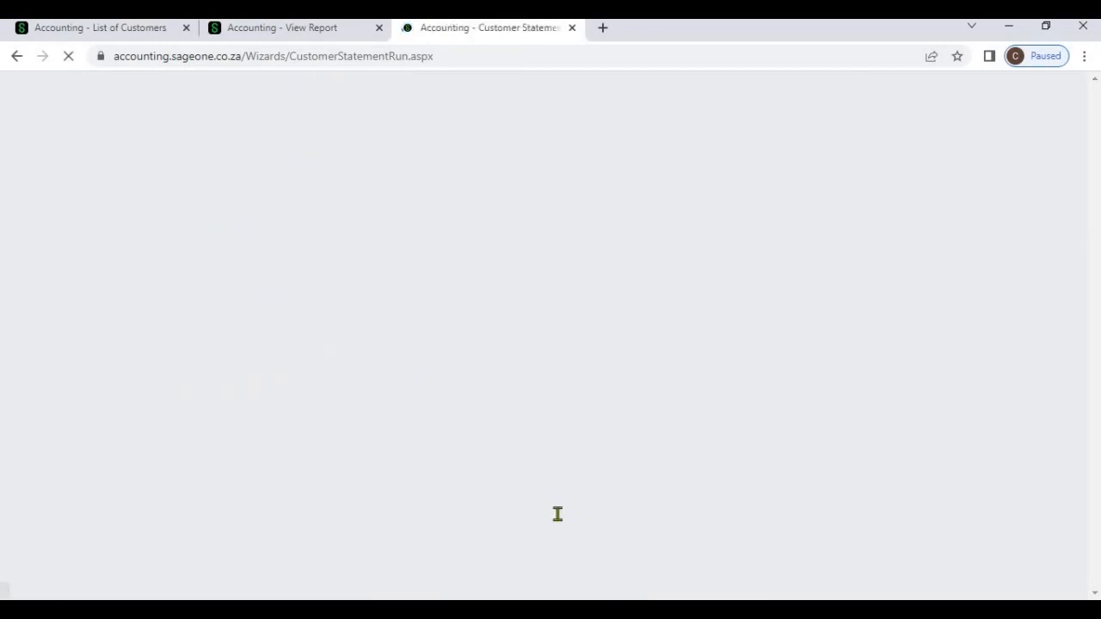
{"action": "scroll", "coordinate": [538, 481], "scroll_direction": "down", "scroll_amount": 3}
{"action": "left_click", "coordinate": [566, 555]}
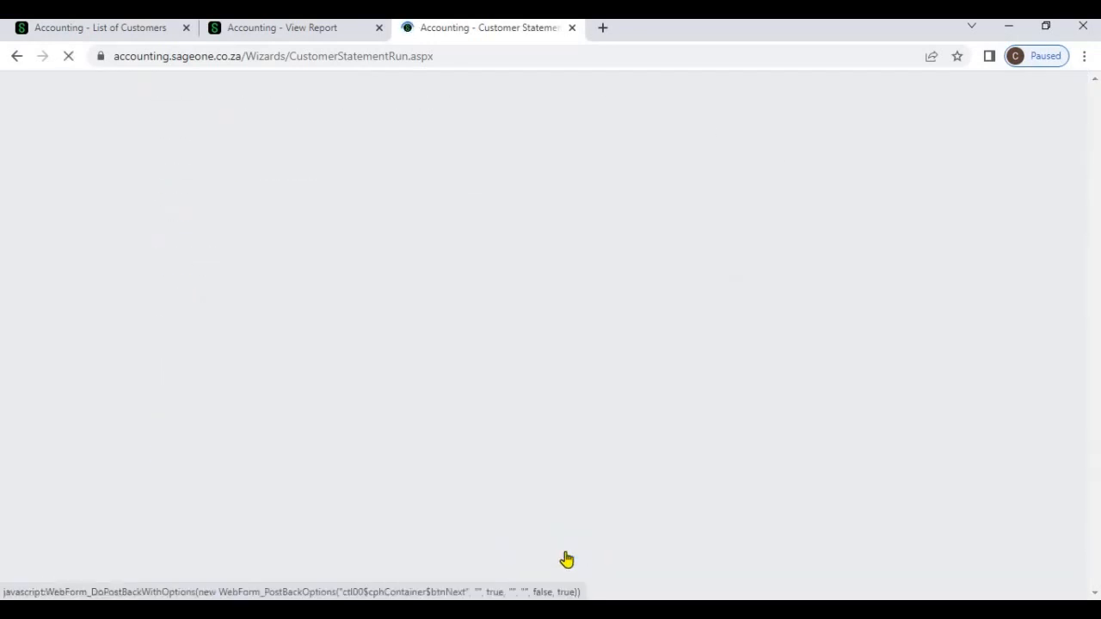
Step: Preview the run without exclusions, examine KIU's transactions and amount due on page 3, and compare its page count with the zero-excluded preview
{"action": "left_click", "coordinate": [514, 518]}
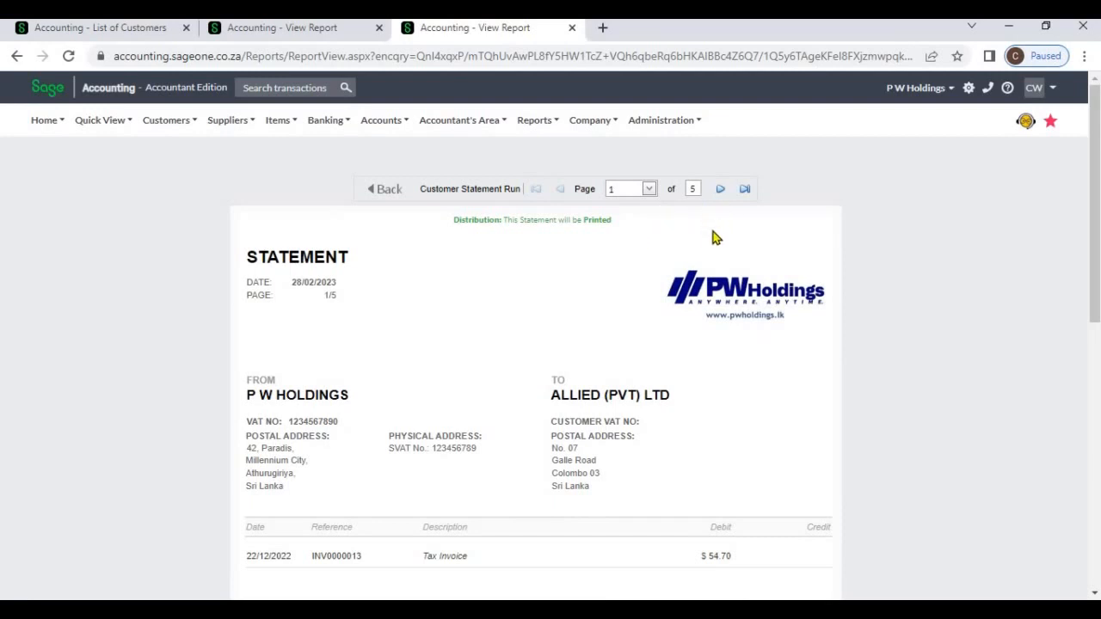
{"action": "scroll", "coordinate": [713, 209], "scroll_direction": "down", "scroll_amount": 1}
{"action": "left_click", "coordinate": [719, 110]}
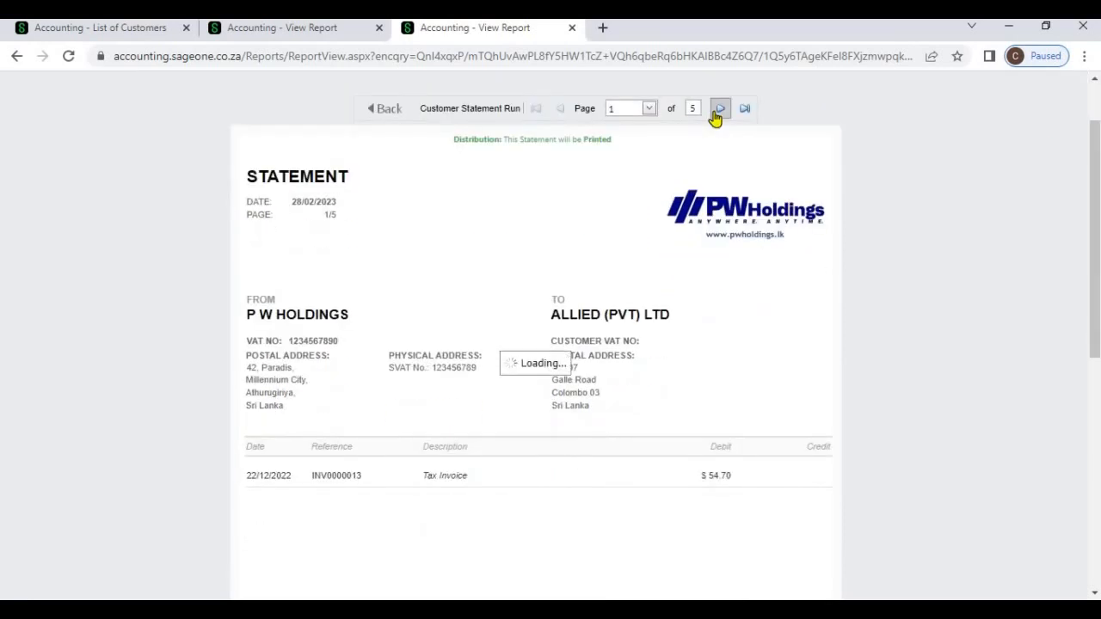
{"action": "left_click", "coordinate": [720, 112]}
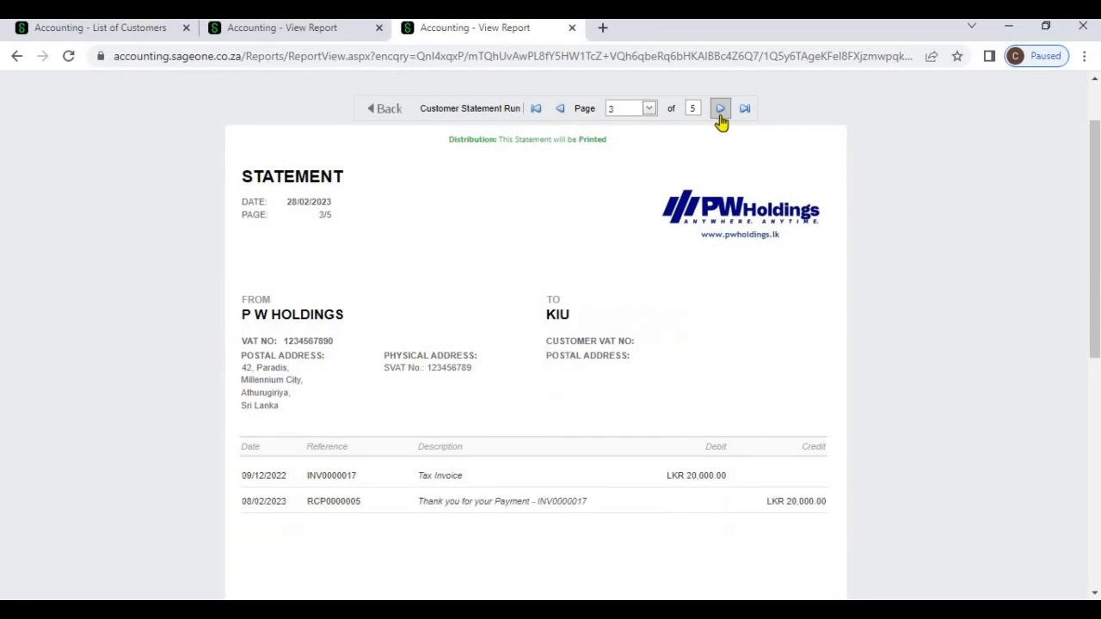
{"action": "scroll", "coordinate": [789, 517], "scroll_direction": "down", "scroll_amount": 4}
{"action": "scroll", "coordinate": [790, 518], "scroll_direction": "down", "scroll_amount": 2}
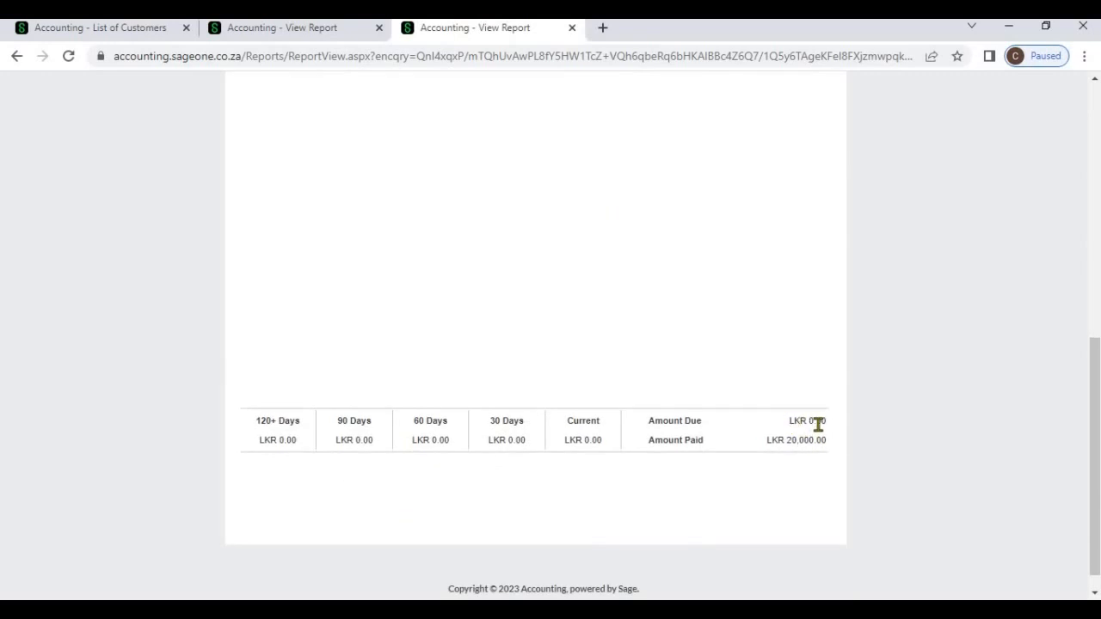
{"action": "scroll", "coordinate": [757, 355], "scroll_direction": "up", "scroll_amount": 3}
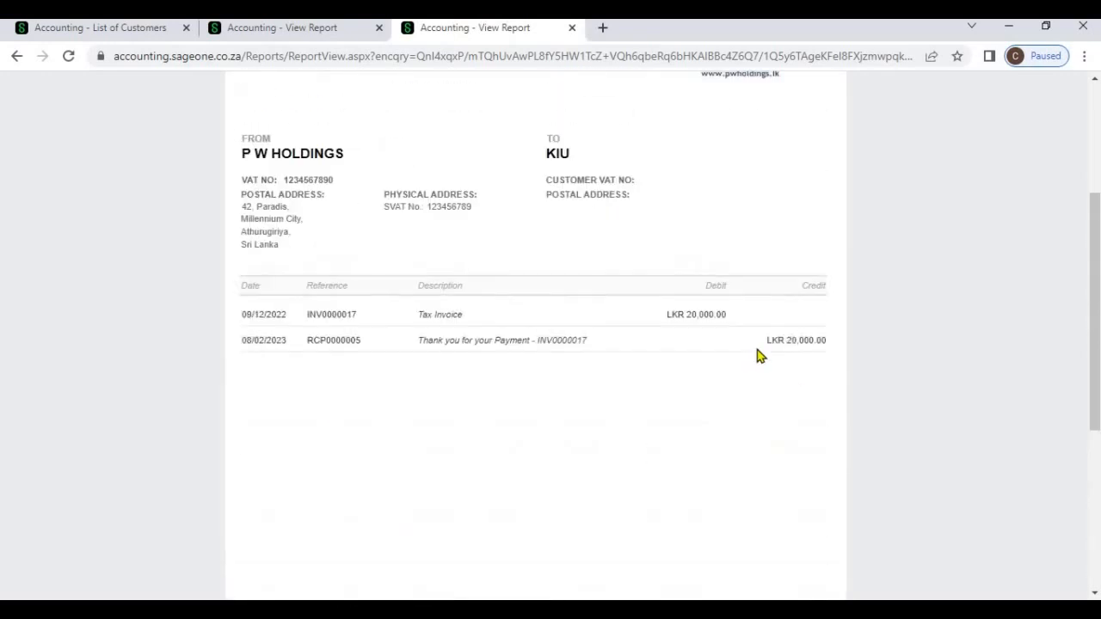
{"action": "scroll", "coordinate": [757, 353], "scroll_direction": "up", "scroll_amount": 3}
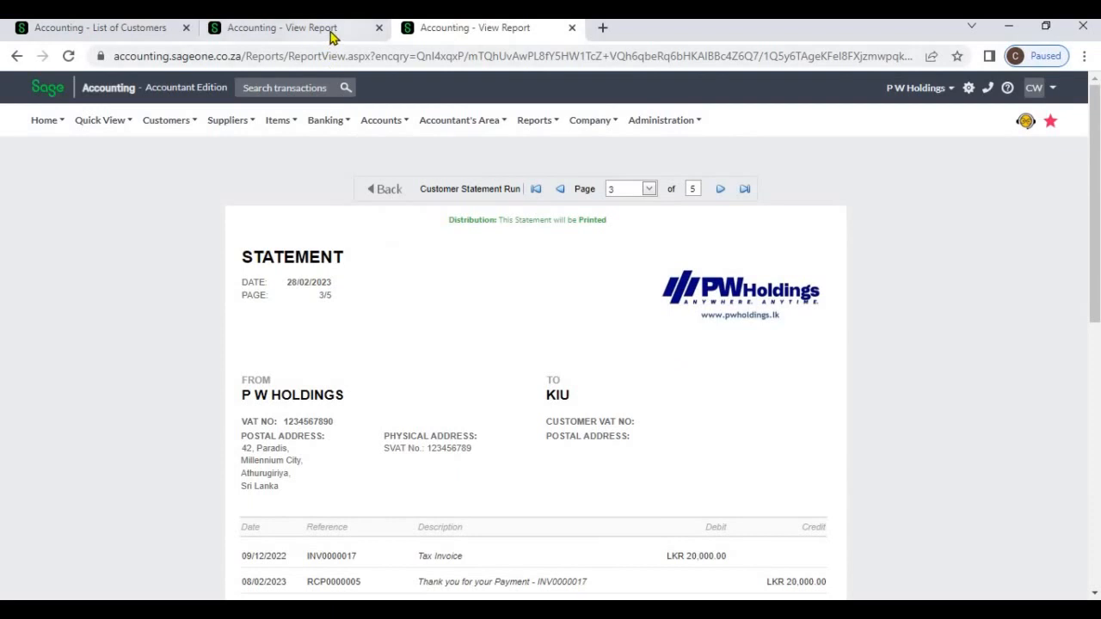
{"action": "left_click", "coordinate": [331, 36]}
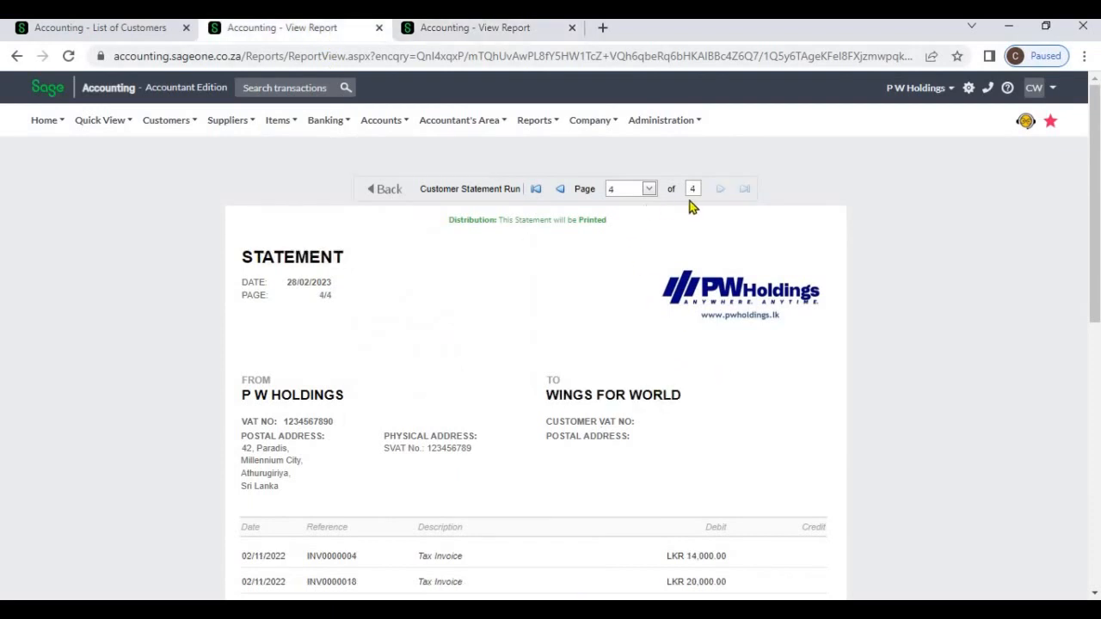
{"action": "left_click", "coordinate": [492, 28]}
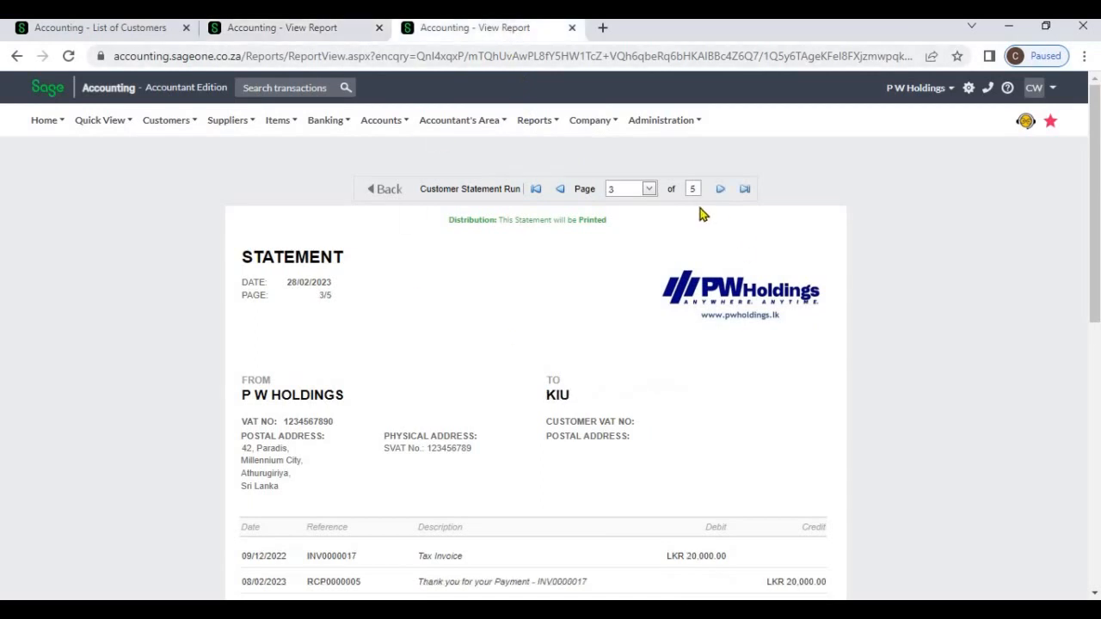
Step: Look over the KIU statement's transactions and amount due in the preview without exclusions
{"action": "scroll", "coordinate": [736, 355], "scroll_direction": "down", "scroll_amount": 6}
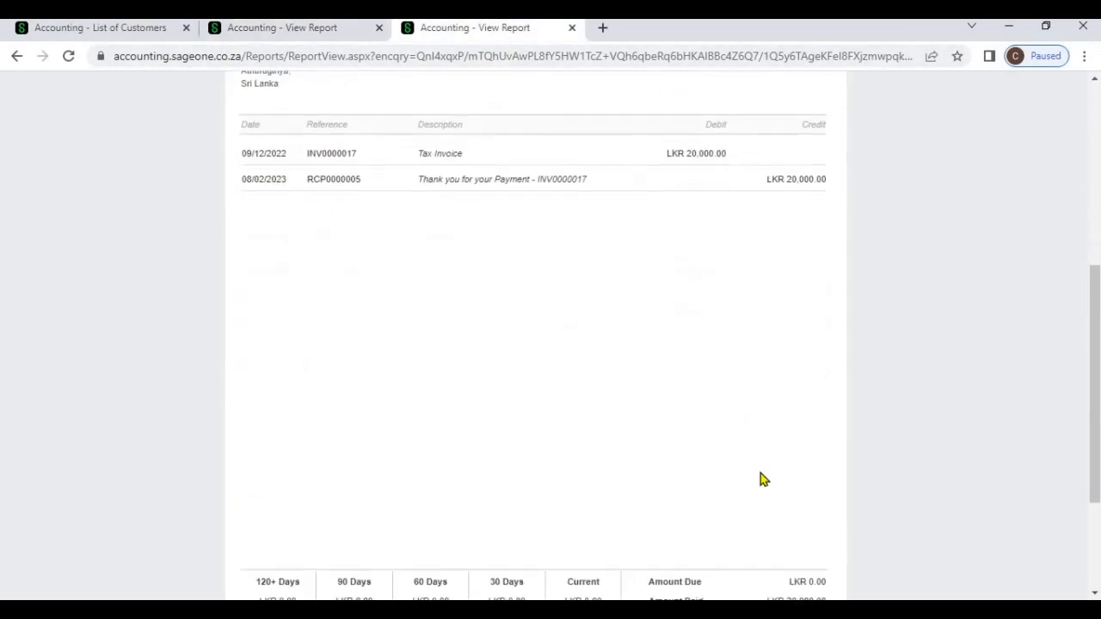
{"action": "scroll", "coordinate": [760, 480], "scroll_direction": "up", "scroll_amount": 6}
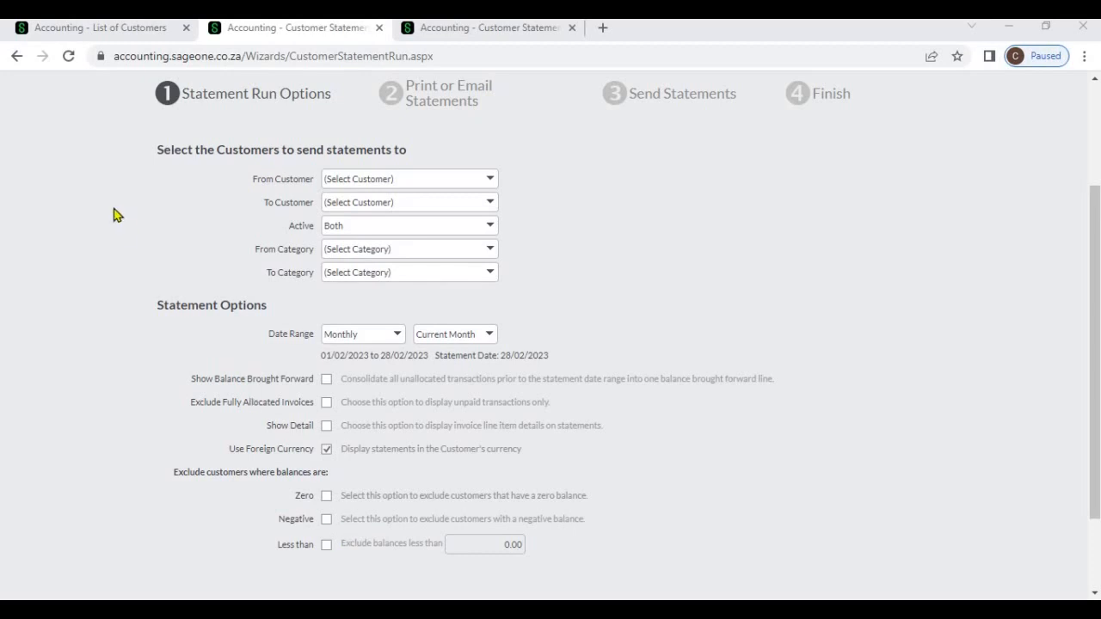
Step: Check the balances in the customer list, leave all balance exclusions off in the first statement run, and continue to sending with Print All Statements
{"action": "left_click", "coordinate": [124, 40]}
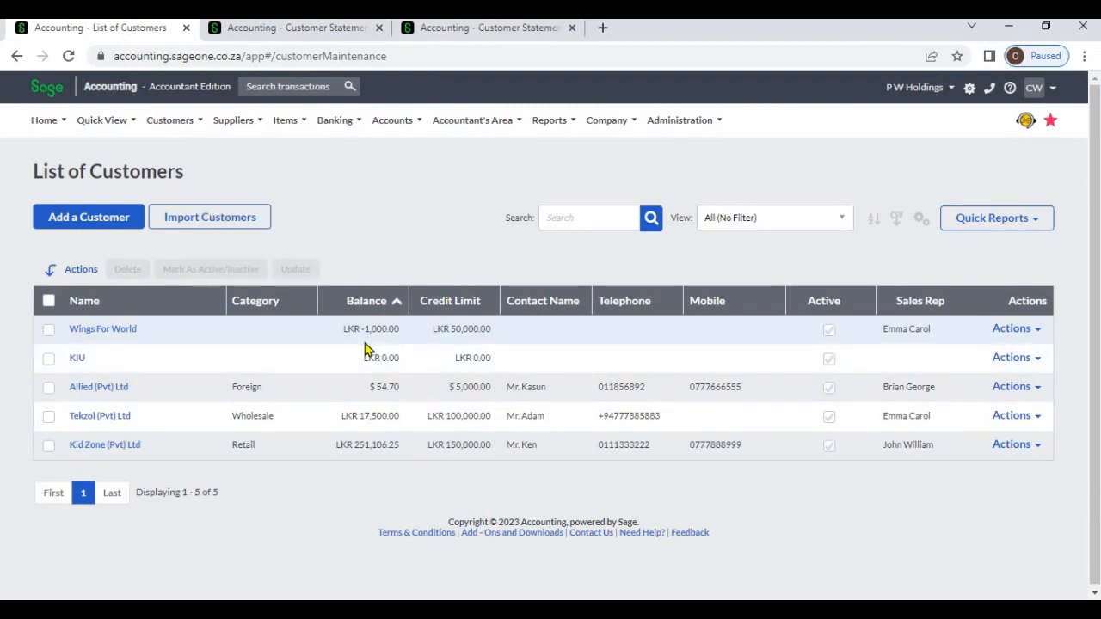
{"action": "left_click", "coordinate": [297, 34]}
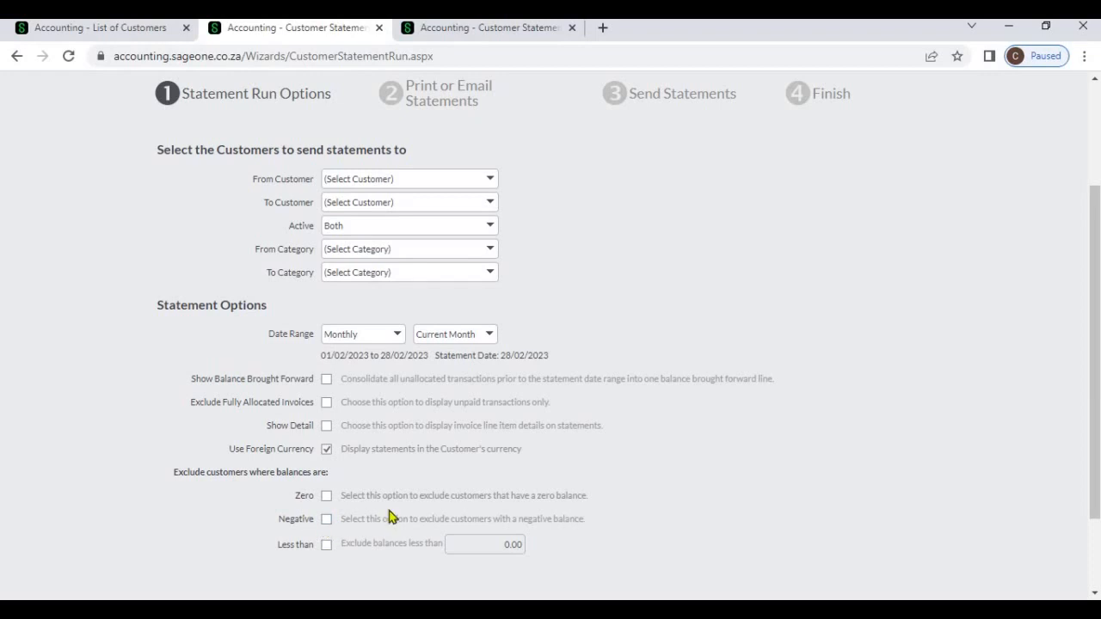
{"action": "scroll", "coordinate": [579, 535], "scroll_direction": "down", "scroll_amount": 1}
{"action": "scroll", "coordinate": [579, 535], "scroll_direction": "down", "scroll_amount": 2}
{"action": "left_click", "coordinate": [574, 531]}
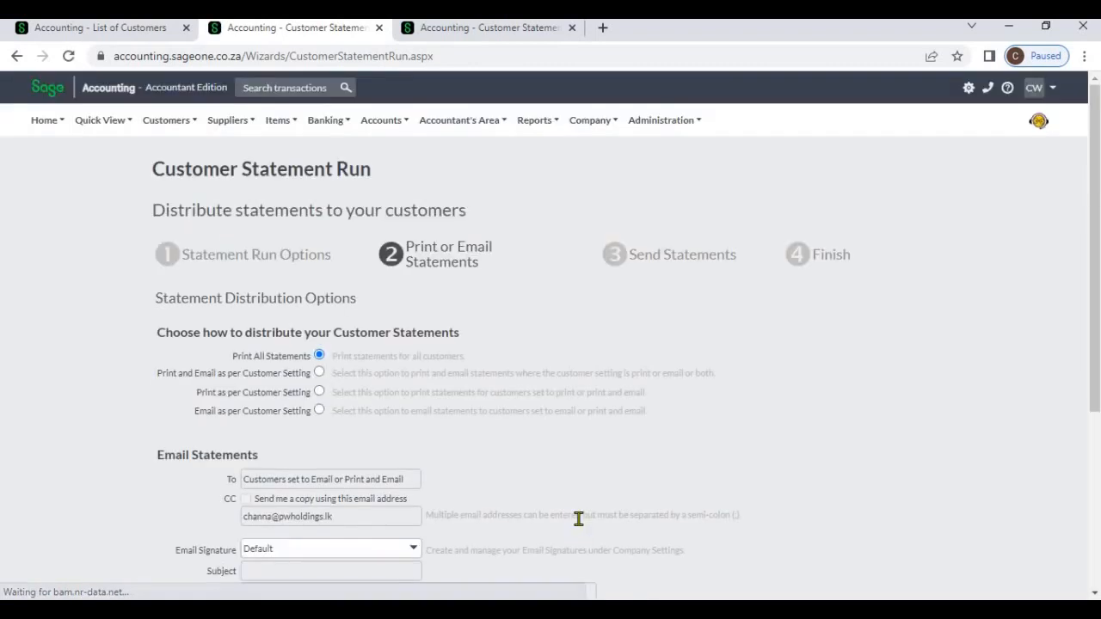
{"action": "scroll", "coordinate": [576, 535], "scroll_direction": "down", "scroll_amount": 5}
{"action": "left_click", "coordinate": [581, 550]}
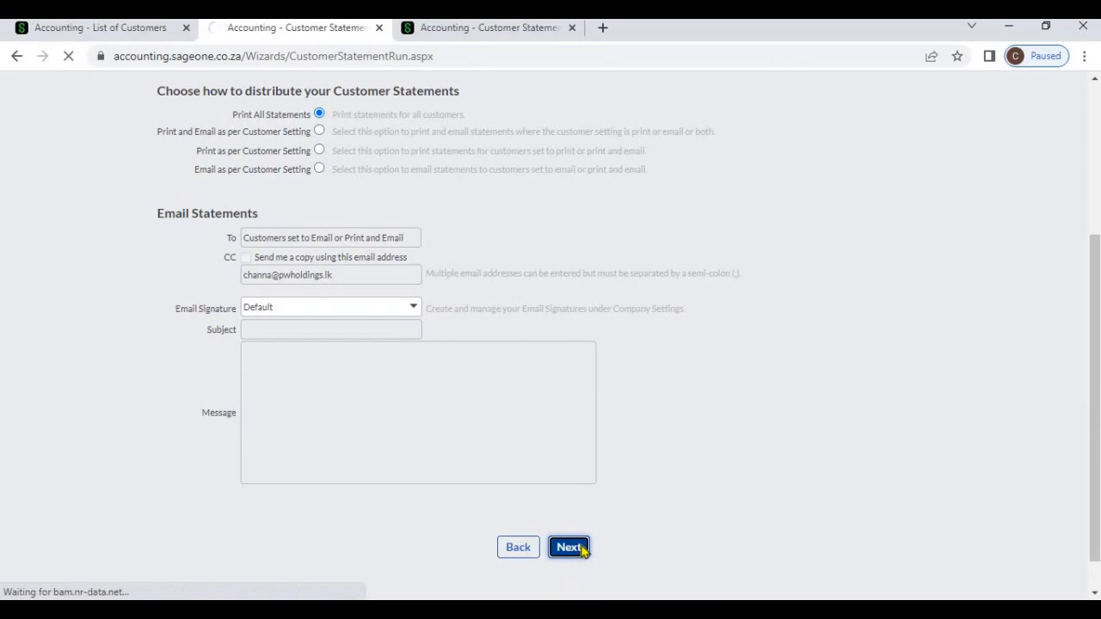
Step: Preview the run without exclusions and examine Wings For World's transactions and amount due on the last page
{"action": "left_click", "coordinate": [527, 521]}
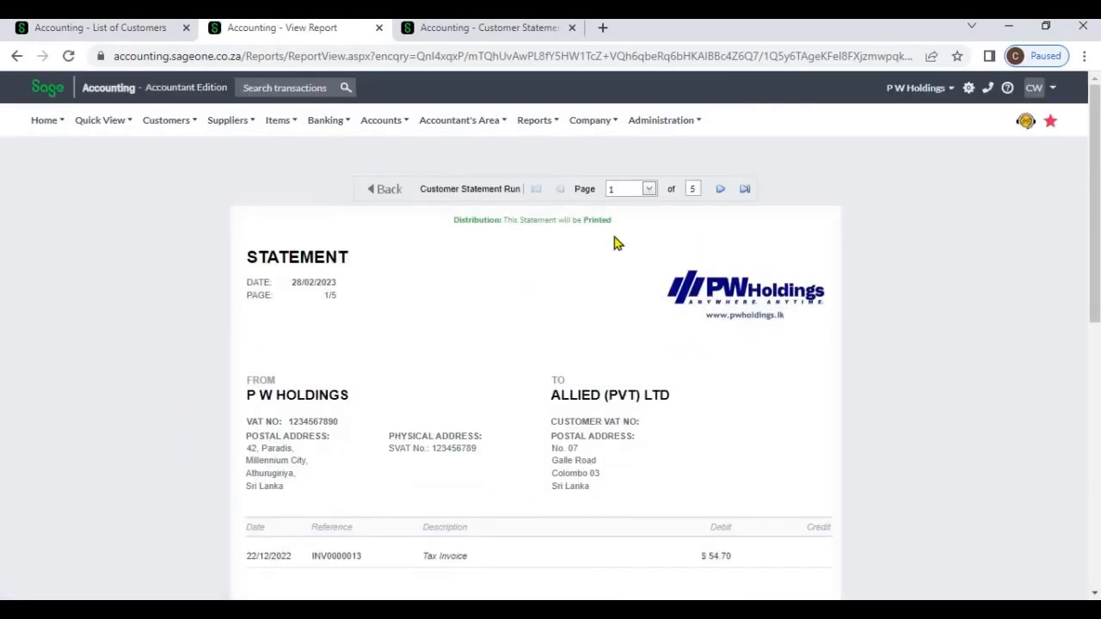
{"action": "left_click", "coordinate": [721, 191]}
{"action": "left_click", "coordinate": [745, 189]}
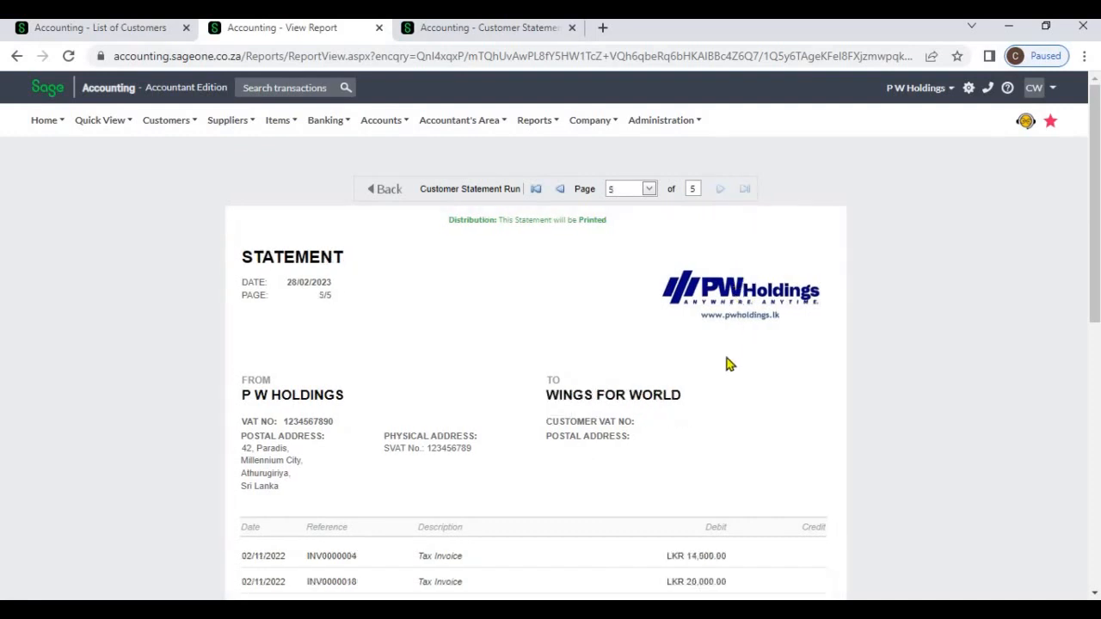
{"action": "scroll", "coordinate": [648, 219], "scroll_direction": "down", "scroll_amount": 4}
{"action": "scroll", "coordinate": [707, 209], "scroll_direction": "up", "scroll_amount": 1}
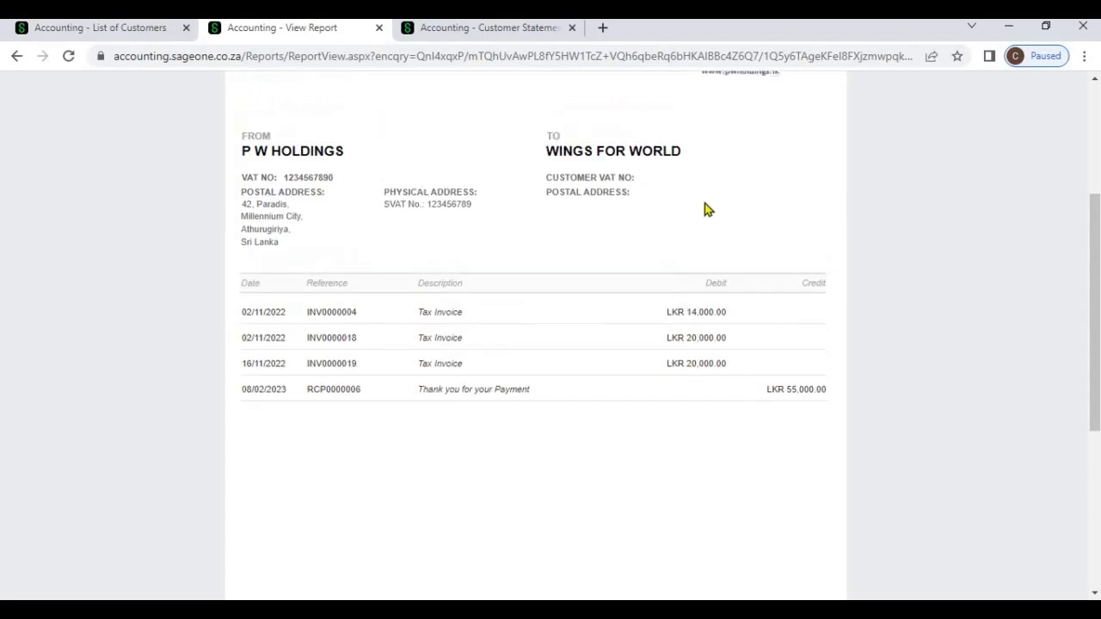
{"action": "scroll", "coordinate": [761, 464], "scroll_direction": "down", "scroll_amount": 3}
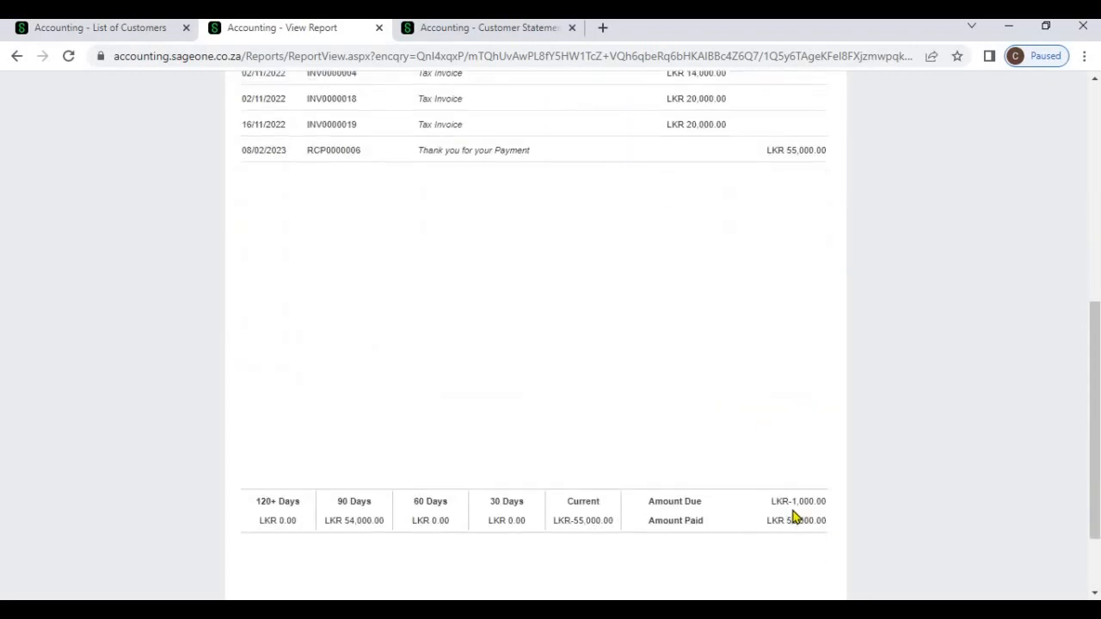
Step: In the other statement run, exclude customers with negative balances and continue to sending with Print All Statements
{"action": "left_click", "coordinate": [442, 35]}
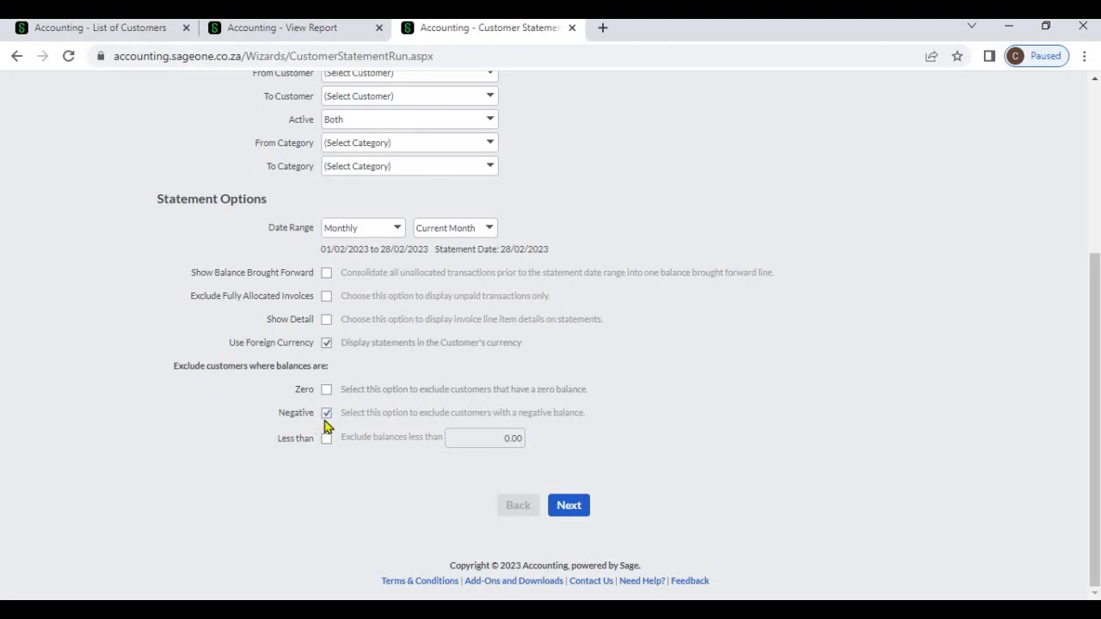
{"action": "left_click", "coordinate": [586, 507]}
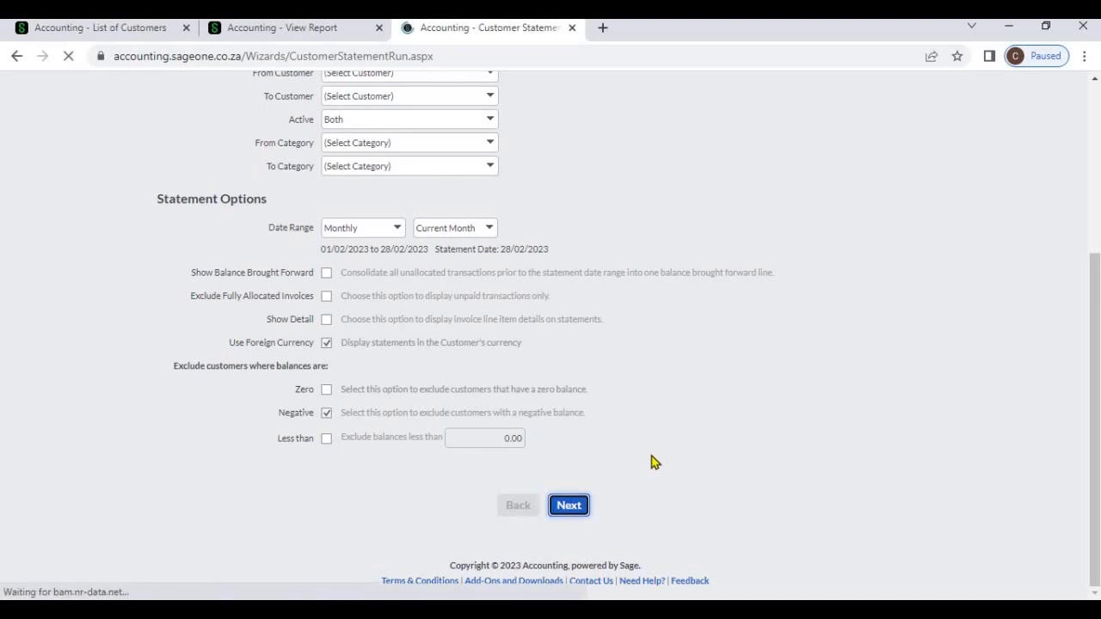
{"action": "scroll", "coordinate": [602, 526], "scroll_direction": "down", "scroll_amount": 2}
{"action": "scroll", "coordinate": [602, 526], "scroll_direction": "down", "scroll_amount": 1}
{"action": "left_click", "coordinate": [572, 548]}
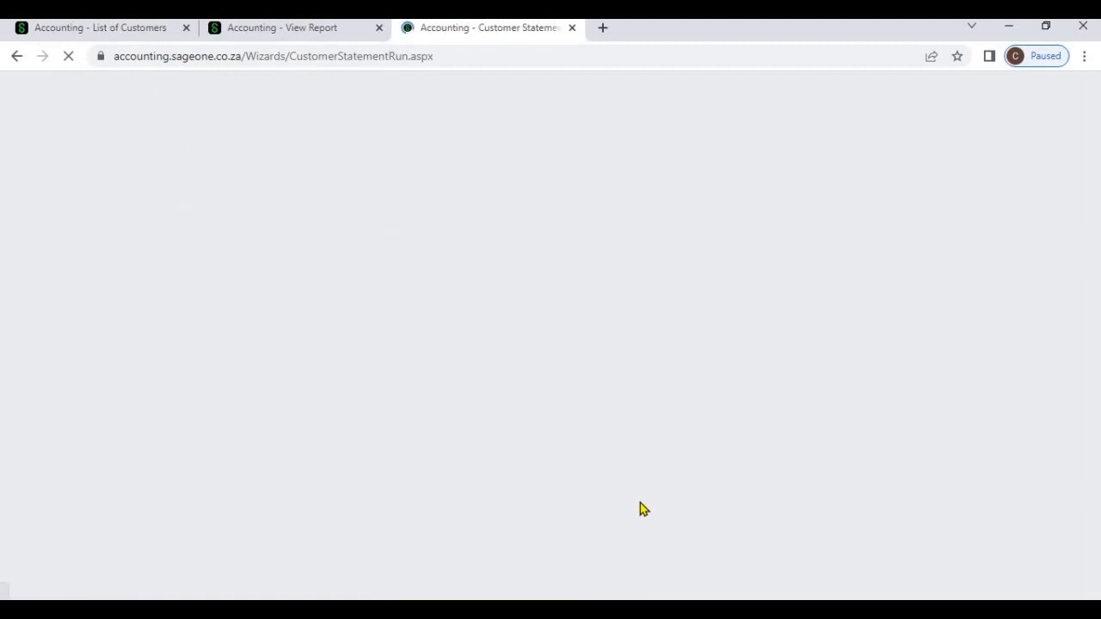
Step: Preview the negative-excluded run and compare its page count and last statement with Wings For World's in the preview without exclusions
{"action": "left_click", "coordinate": [522, 519]}
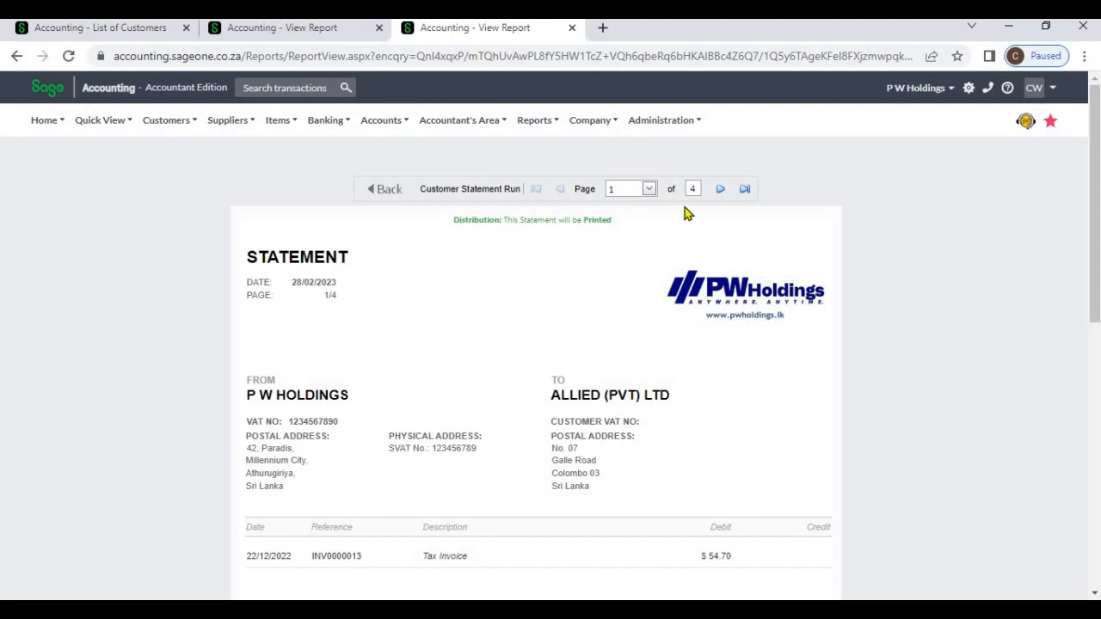
{"action": "left_click", "coordinate": [745, 190]}
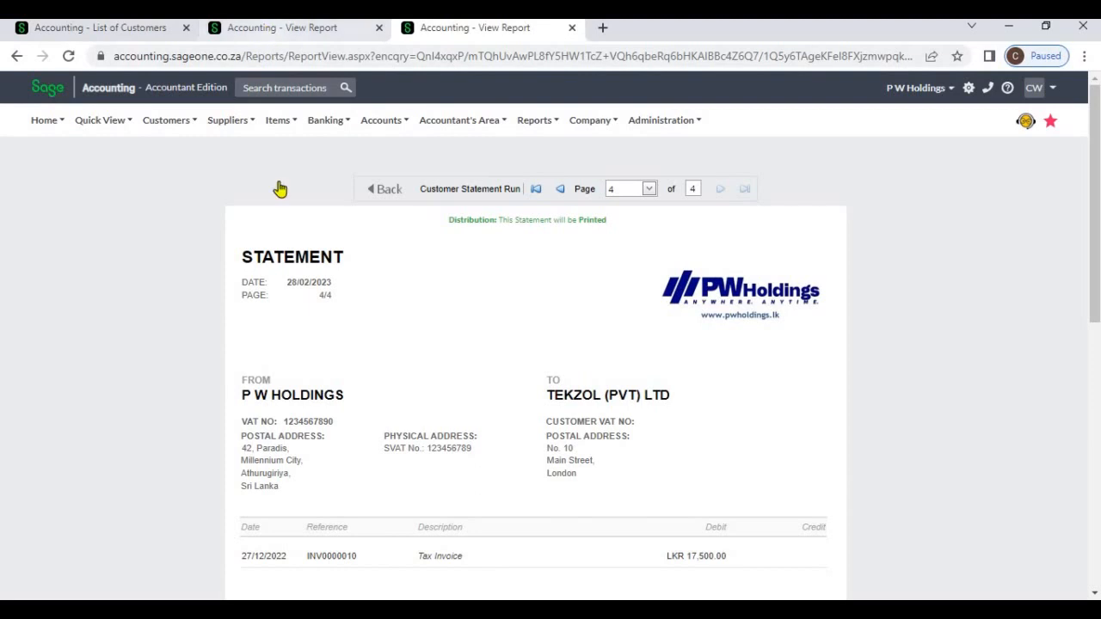
{"action": "left_click", "coordinate": [270, 31]}
{"action": "scroll", "coordinate": [601, 272], "scroll_direction": "up", "scroll_amount": 2}
{"action": "scroll", "coordinate": [600, 272], "scroll_direction": "up", "scroll_amount": 2}
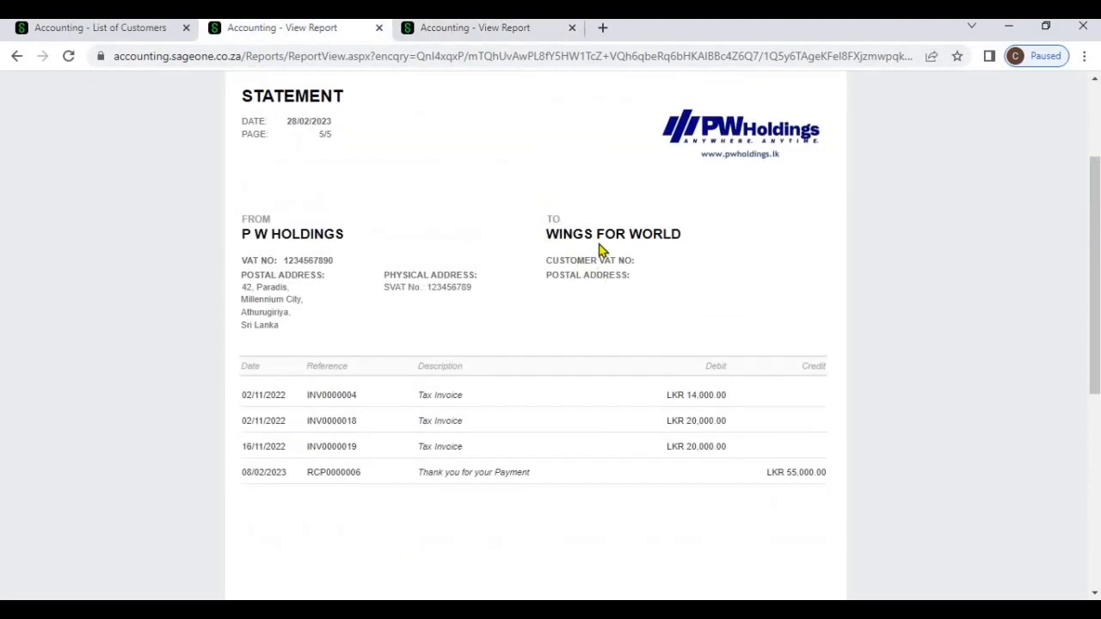
{"action": "scroll", "coordinate": [600, 249], "scroll_direction": "up", "scroll_amount": 2}
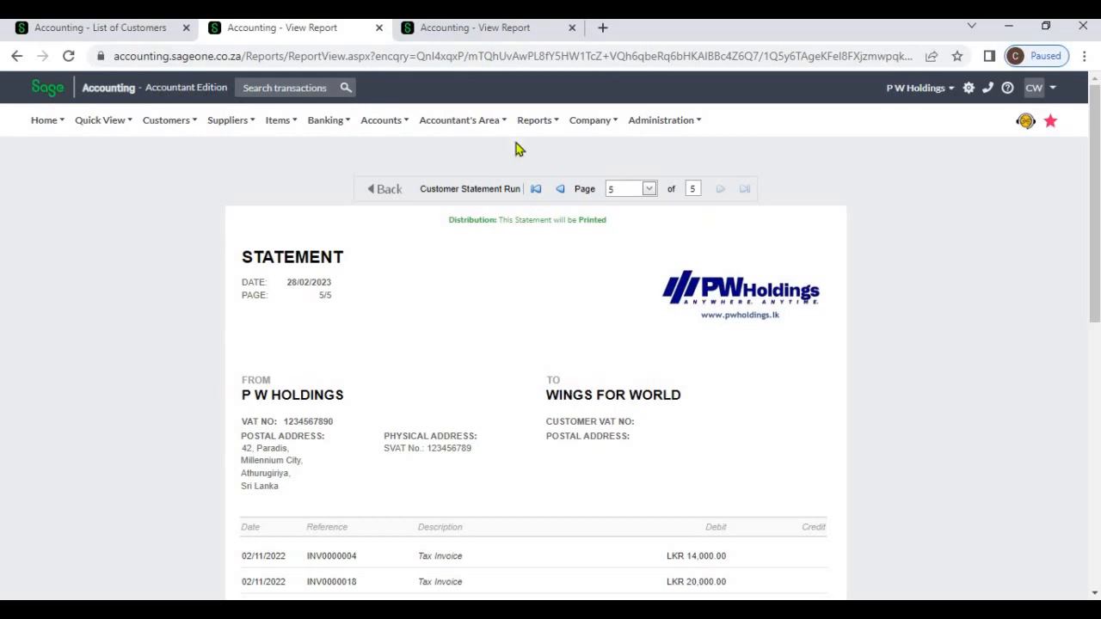
{"action": "left_click", "coordinate": [471, 33]}
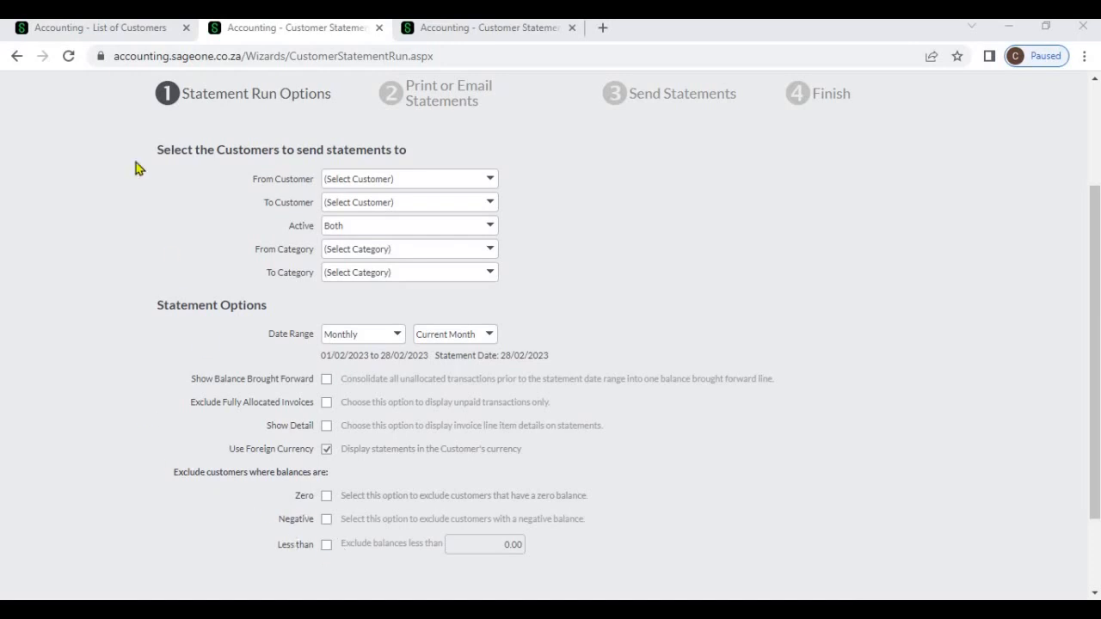
Step: Recheck the customer list balances, then preview a Print All Statements run with no balance exclusions and check its page count
{"action": "left_click", "coordinate": [111, 31]}
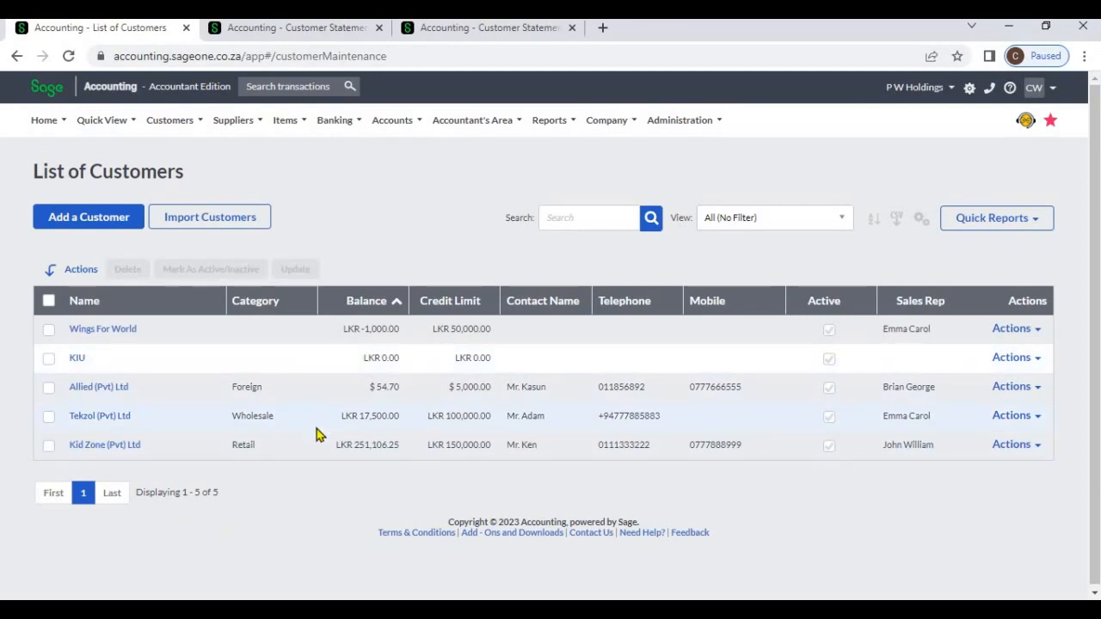
{"action": "left_click", "coordinate": [317, 32]}
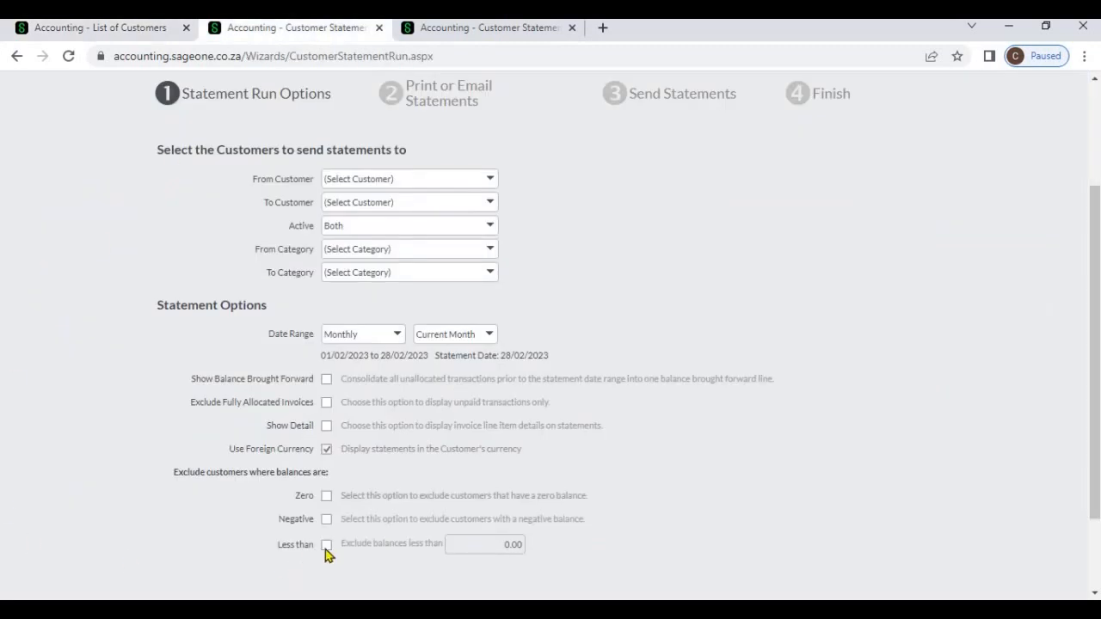
{"action": "scroll", "coordinate": [399, 486], "scroll_direction": "down", "scroll_amount": 2}
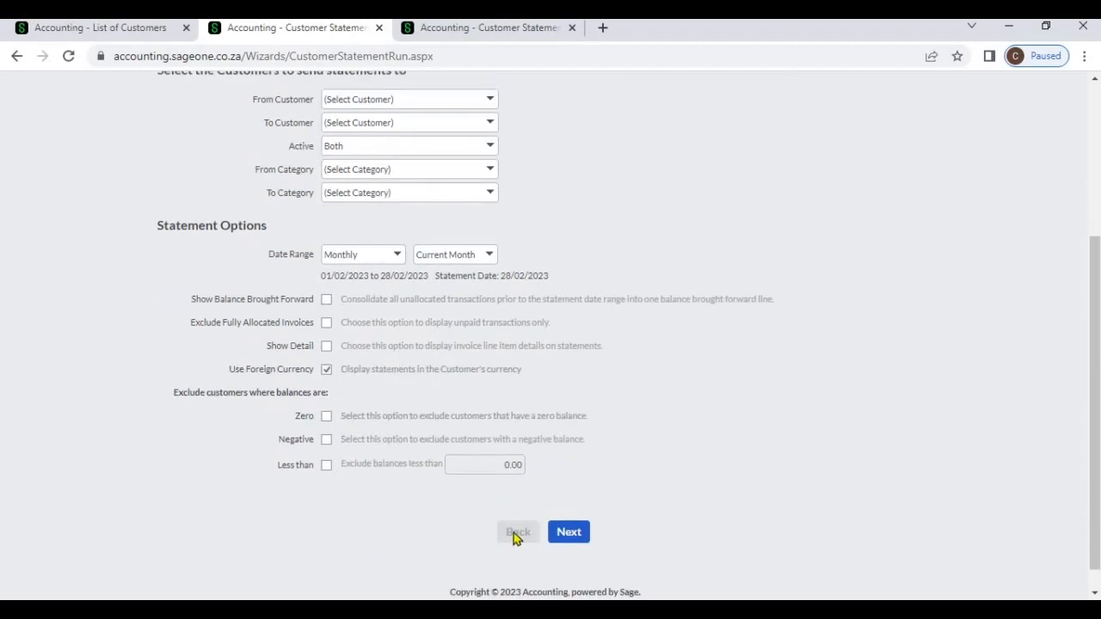
{"action": "left_click", "coordinate": [580, 533]}
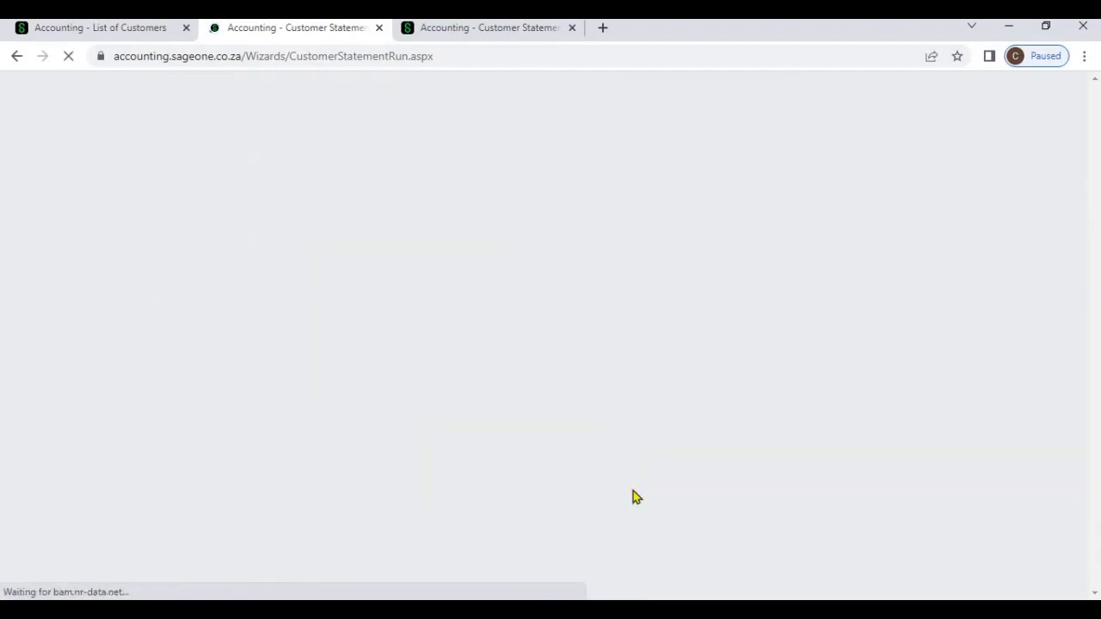
{"action": "scroll", "coordinate": [633, 497], "scroll_direction": "down", "scroll_amount": 3}
{"action": "left_click", "coordinate": [579, 557]}
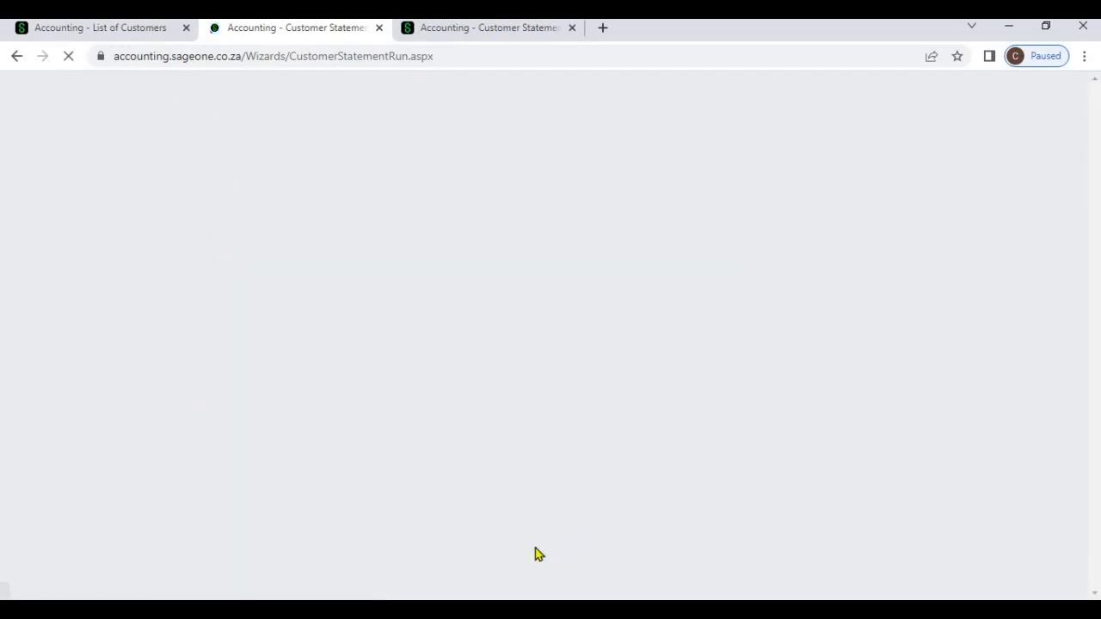
{"action": "left_click", "coordinate": [521, 521]}
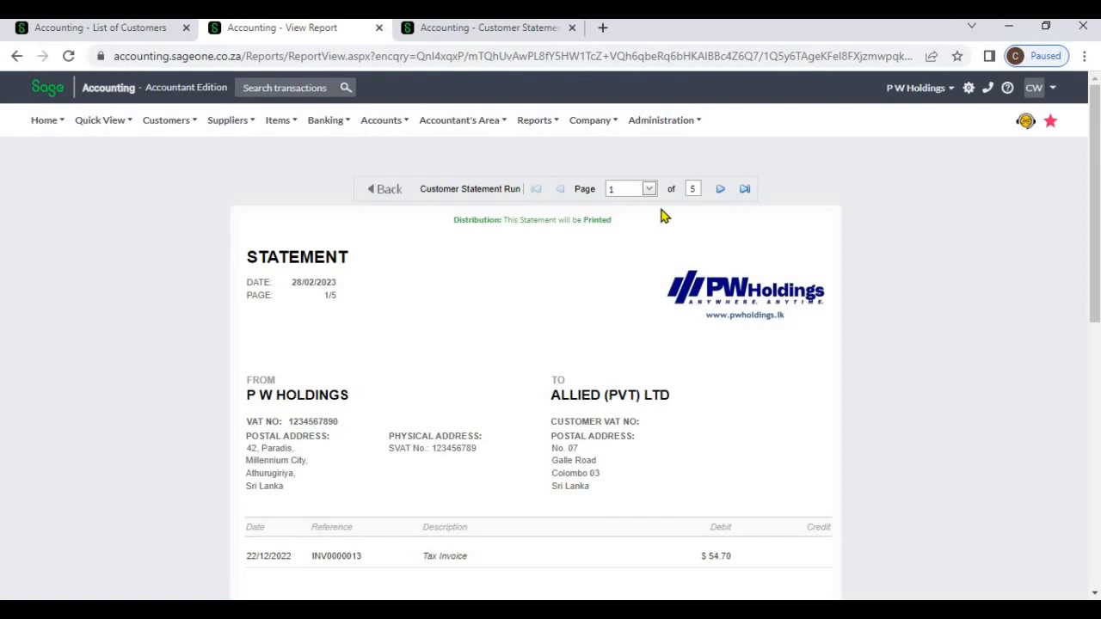
Step: In the other statement run, exclude customers with balances less than 10,000.00 and continue to sending with Print All Statements
{"action": "left_click", "coordinate": [458, 29]}
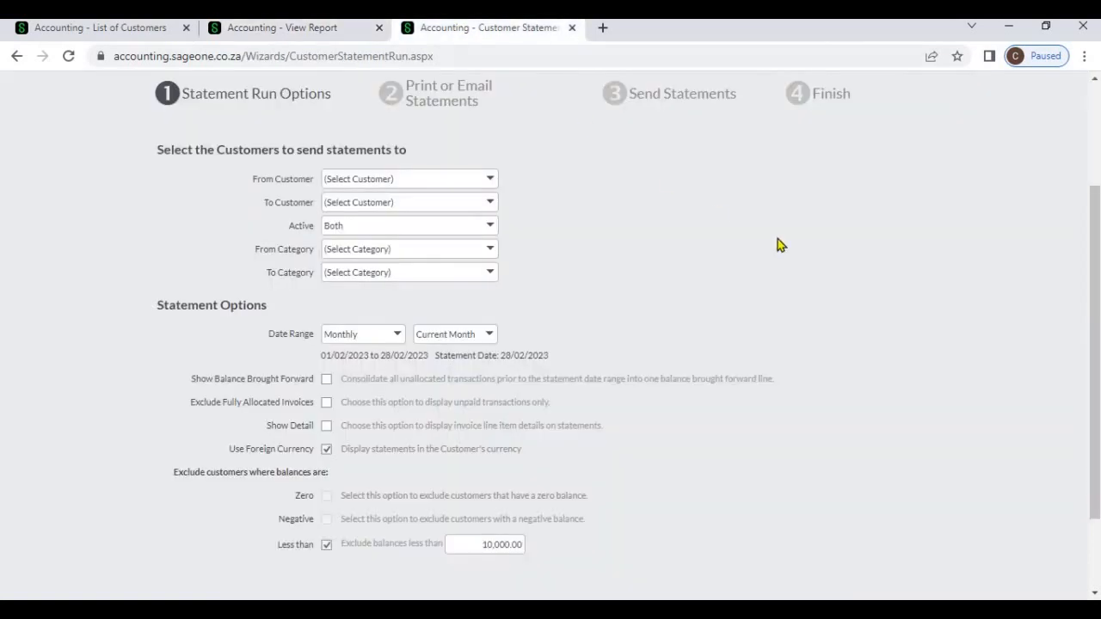
{"action": "scroll", "coordinate": [462, 462], "scroll_direction": "down", "scroll_amount": 2}
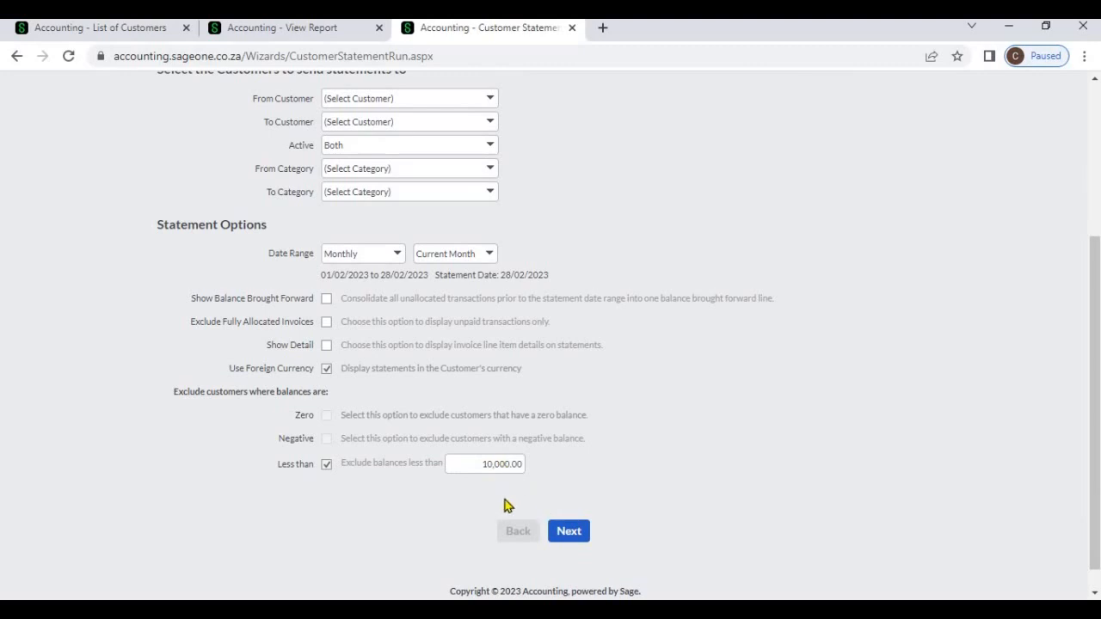
{"action": "left_click", "coordinate": [564, 533]}
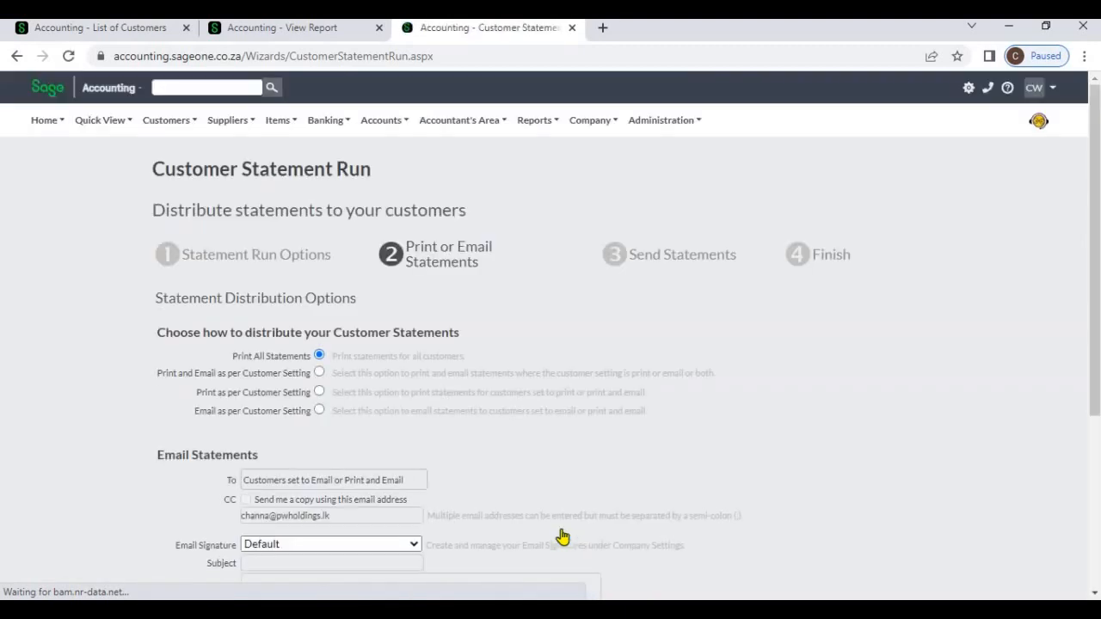
{"action": "scroll", "coordinate": [563, 547], "scroll_direction": "down", "scroll_amount": 3}
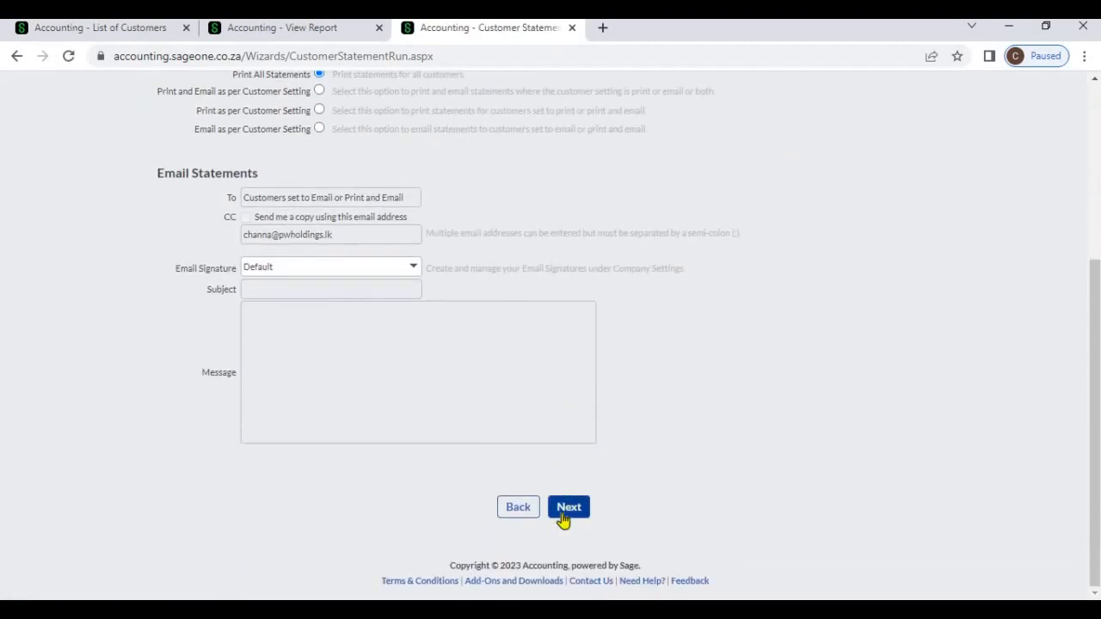
{"action": "left_click", "coordinate": [564, 512]}
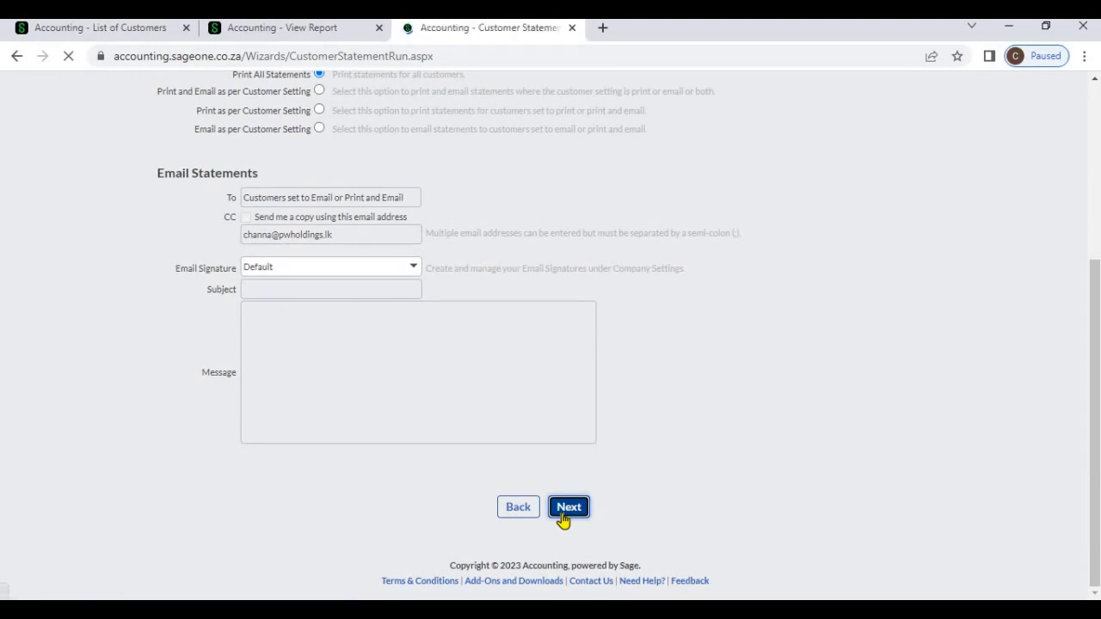
Step: Preview the run that excludes balances below 10,000.00, check its page count, and examine Kid Zone (Pvt) Ltd's transactions and amount due
{"action": "left_click", "coordinate": [532, 519]}
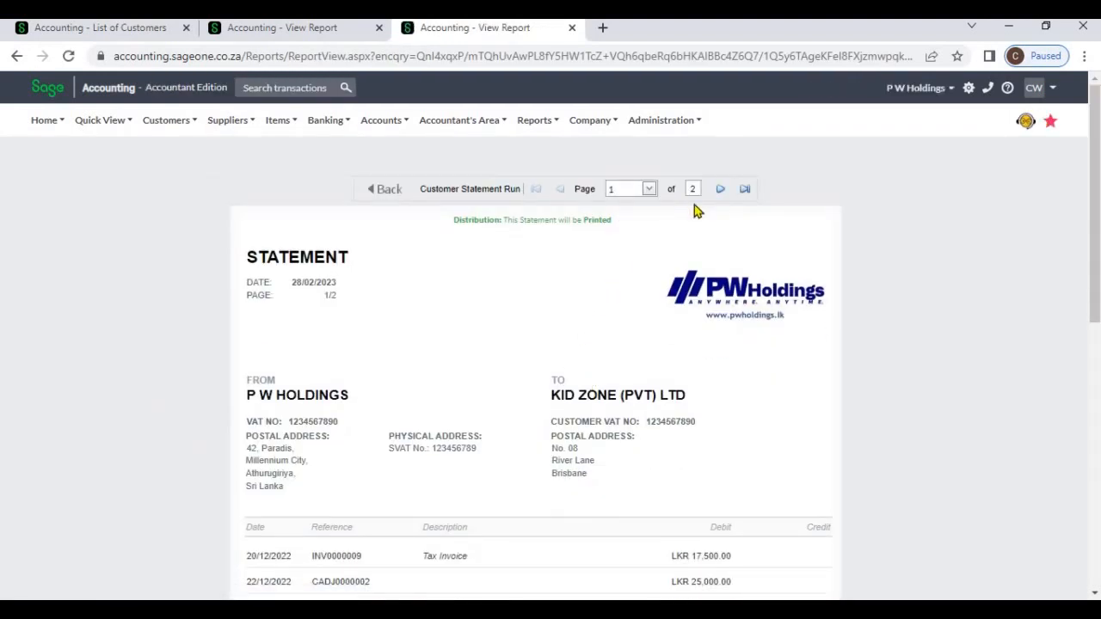
{"action": "scroll", "coordinate": [679, 295], "scroll_direction": "down", "scroll_amount": 3}
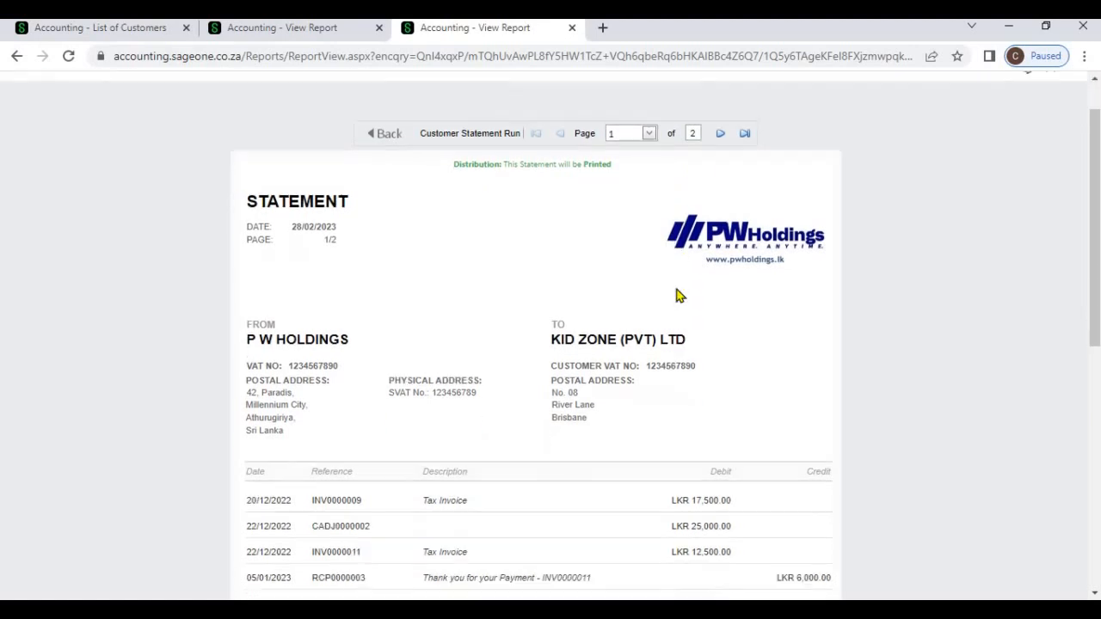
{"action": "scroll", "coordinate": [678, 295], "scroll_direction": "down", "scroll_amount": 3}
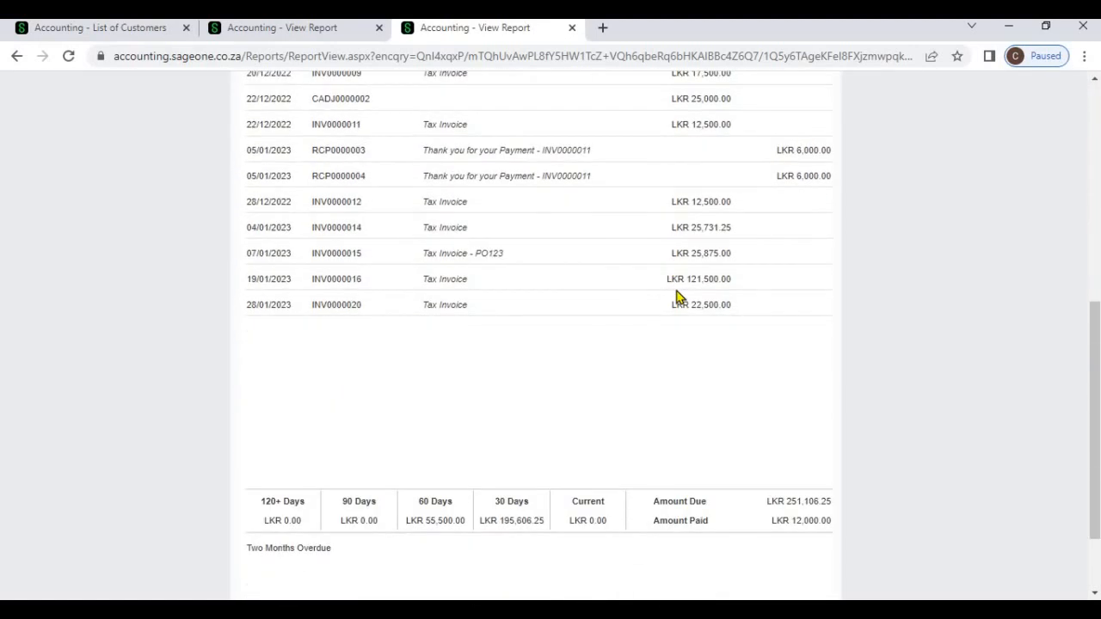
{"action": "scroll", "coordinate": [678, 296], "scroll_direction": "up", "scroll_amount": 4}
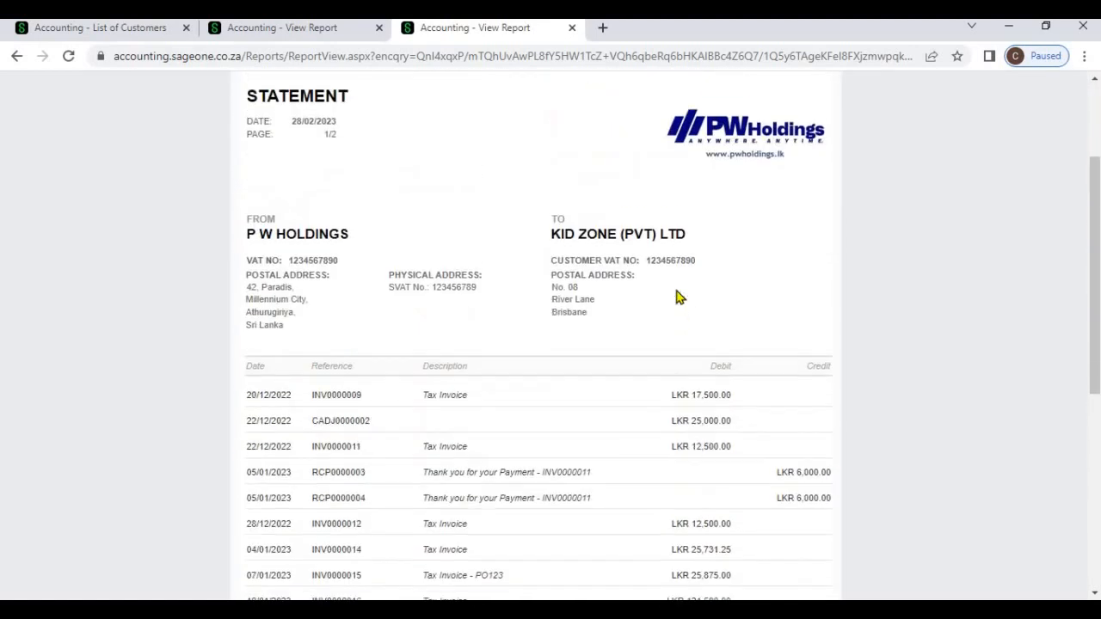
{"action": "scroll", "coordinate": [549, 277], "scroll_direction": "up", "scroll_amount": 2}
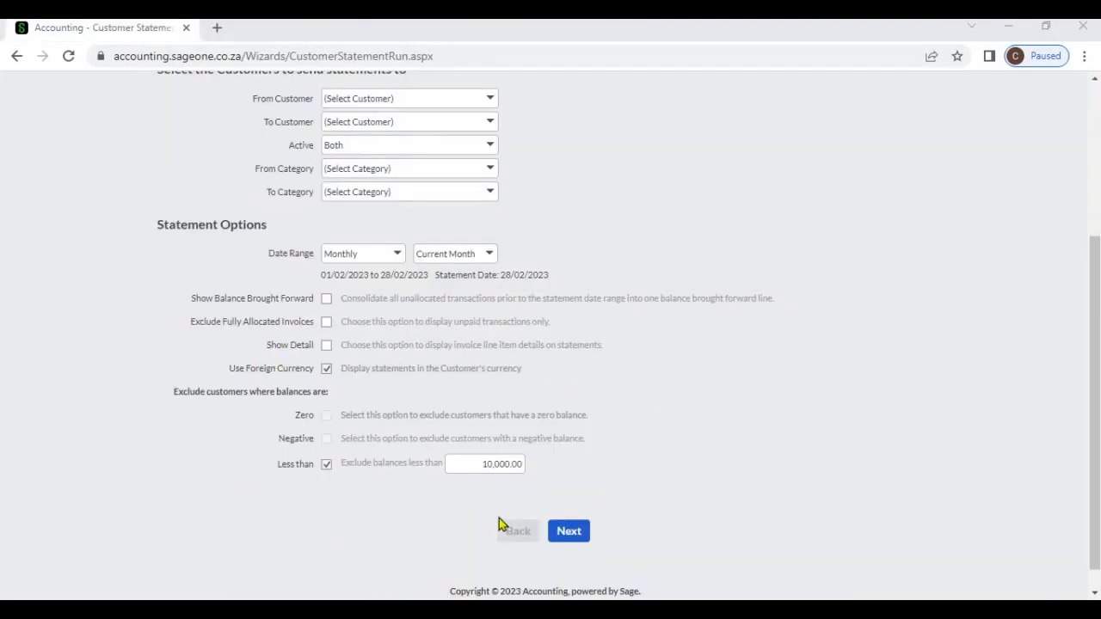
Step: Continue to the distribution options and try the print-and-email, print-only and email-only customer settings, returning to Print as per Customer Setting
{"action": "left_click", "coordinate": [568, 531]}
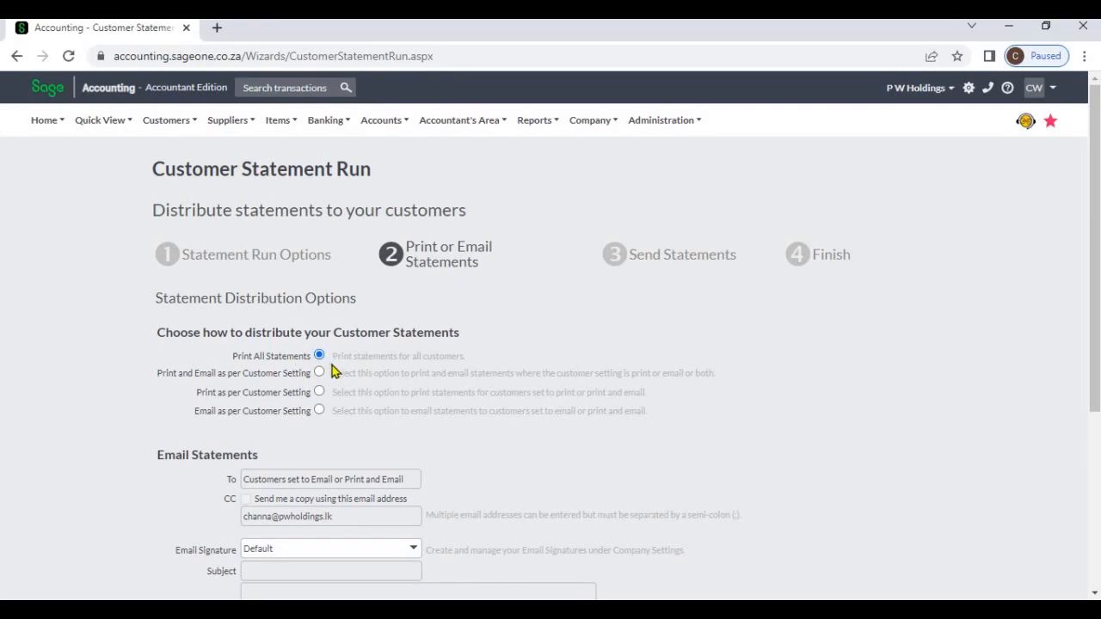
{"action": "left_click", "coordinate": [319, 373]}
{"action": "left_click", "coordinate": [319, 392]}
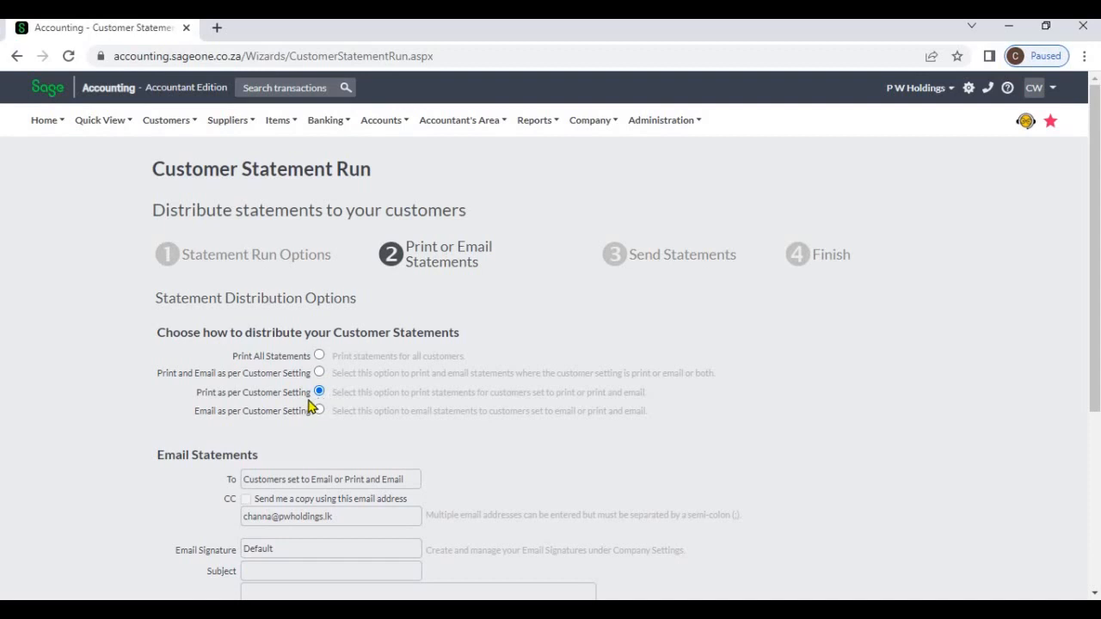
{"action": "left_click", "coordinate": [319, 410]}
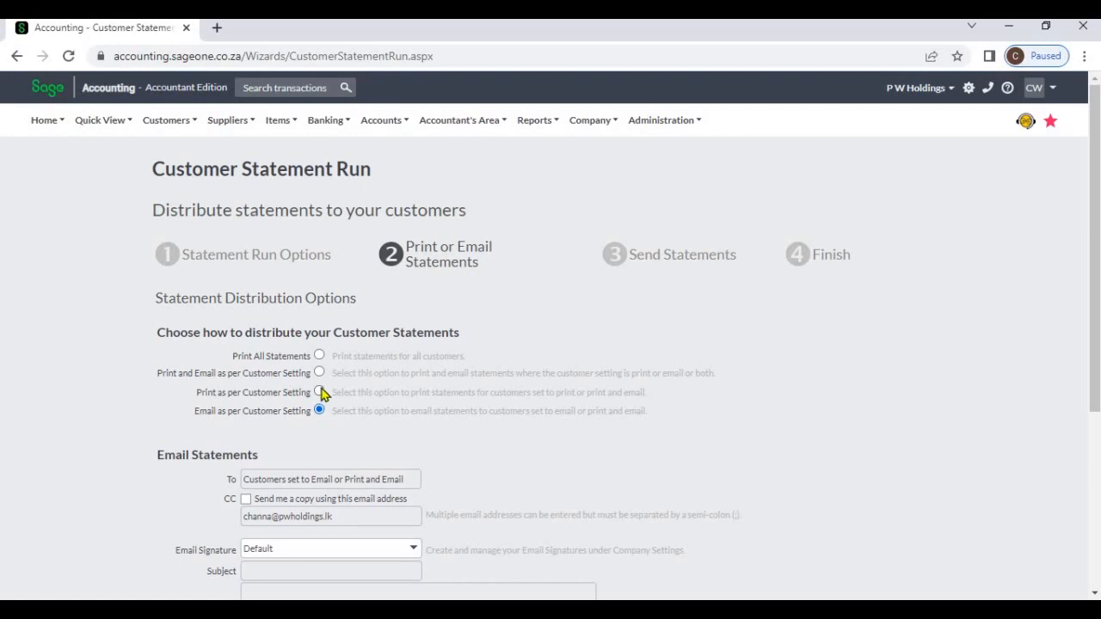
{"action": "left_click", "coordinate": [319, 392]}
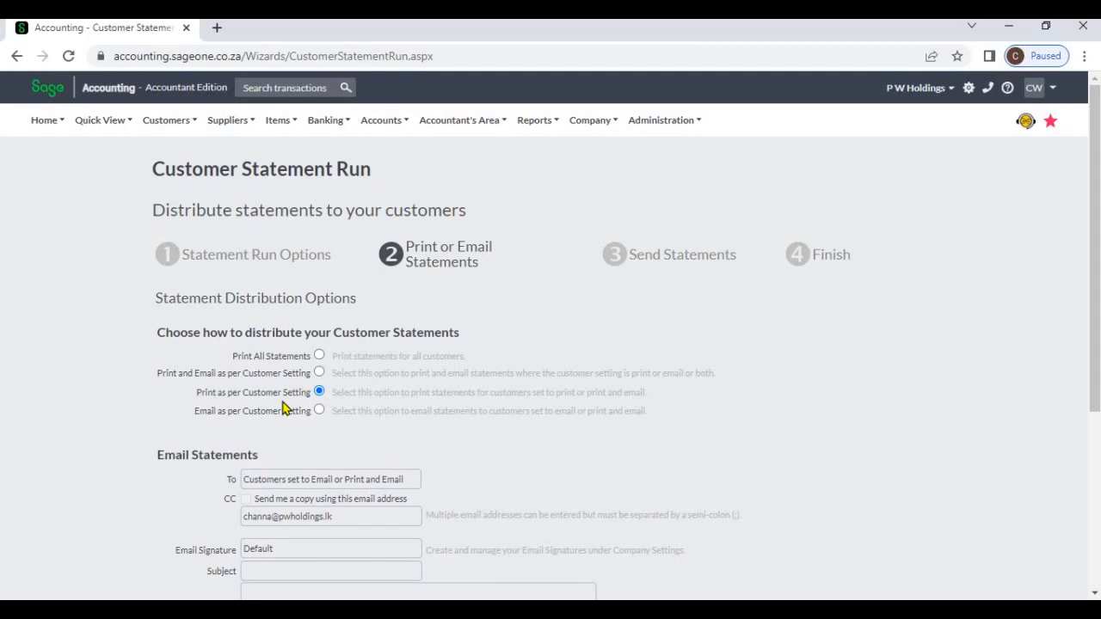
Step: Set distribution to Email as per Customer Setting, use the Default email signature, and review the statement email's subject and message
{"action": "scroll", "coordinate": [407, 418], "scroll_direction": "down", "scroll_amount": 2}
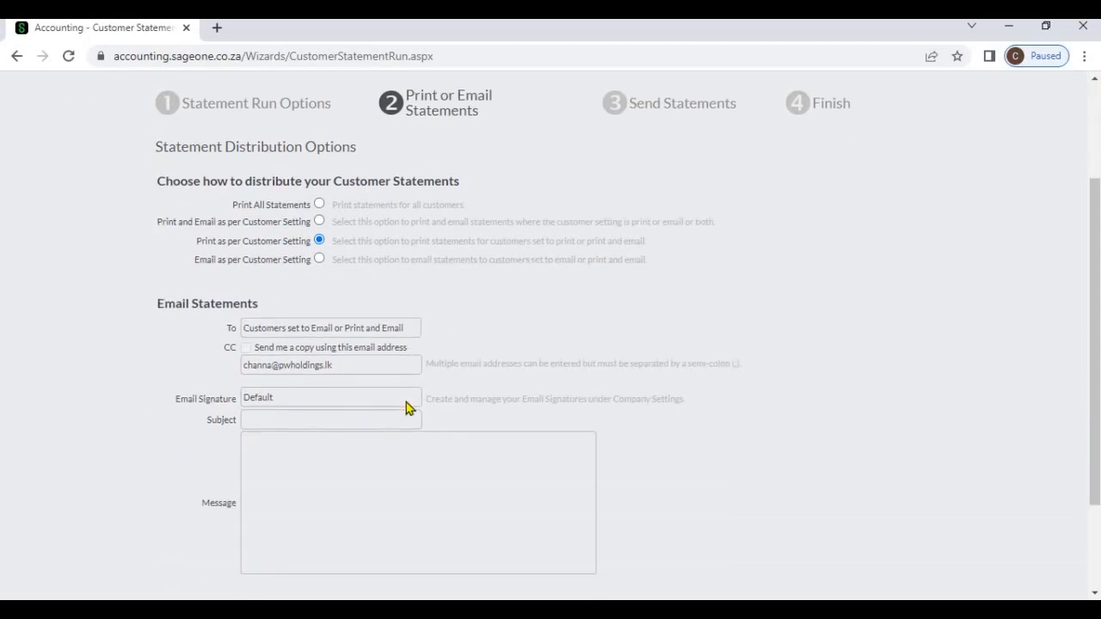
{"action": "left_click", "coordinate": [320, 250]}
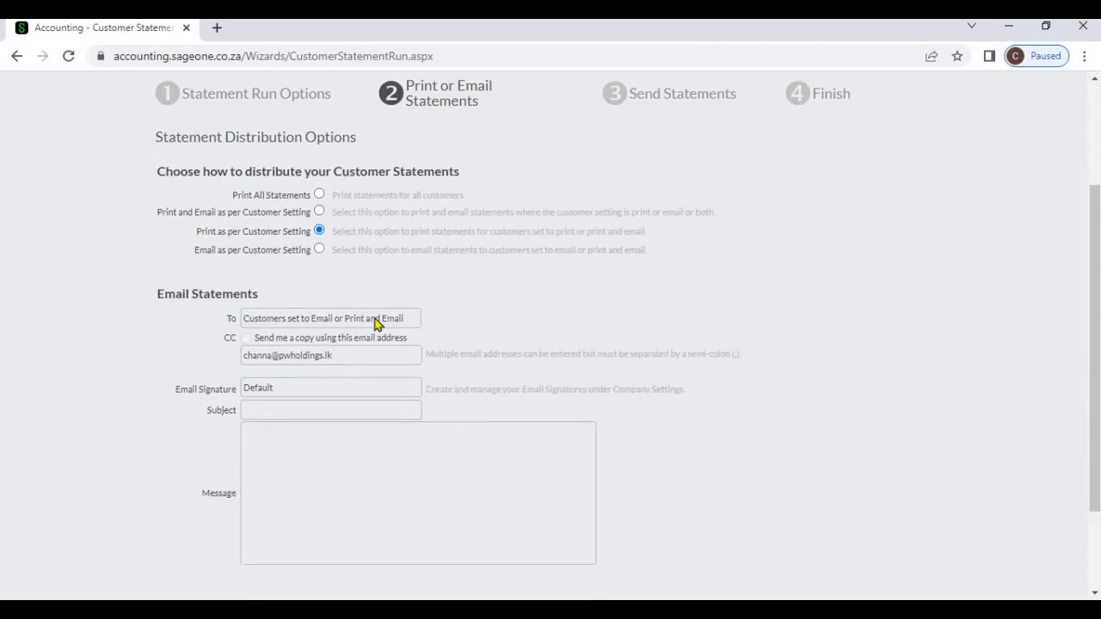
{"action": "left_click", "coordinate": [405, 396]}
{"action": "left_click", "coordinate": [401, 406]}
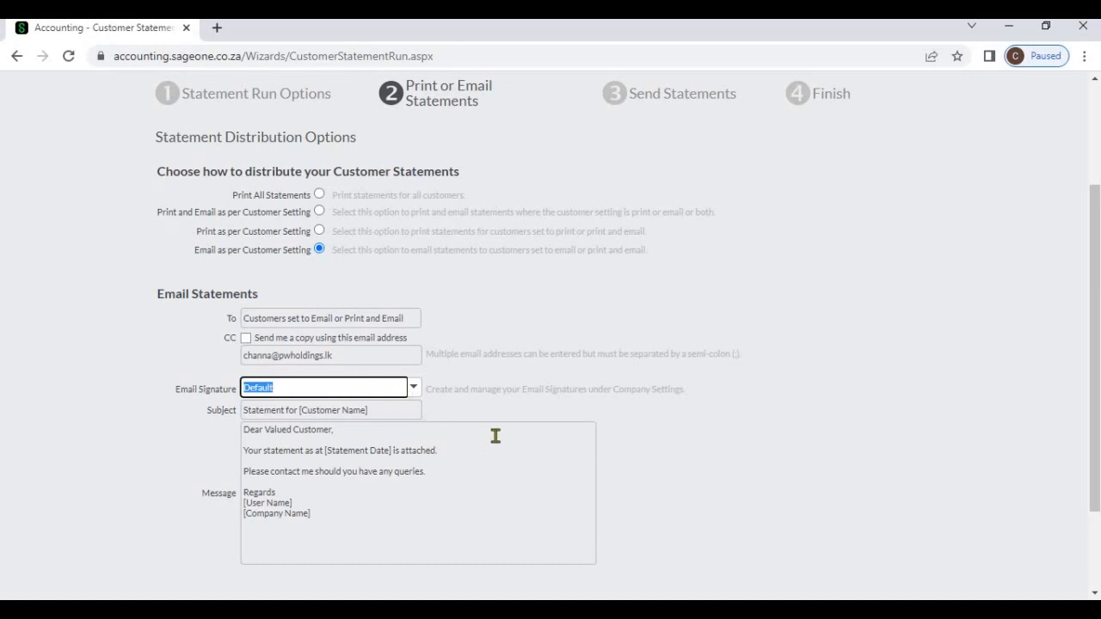
{"action": "scroll", "coordinate": [494, 440], "scroll_direction": "down", "scroll_amount": 3}
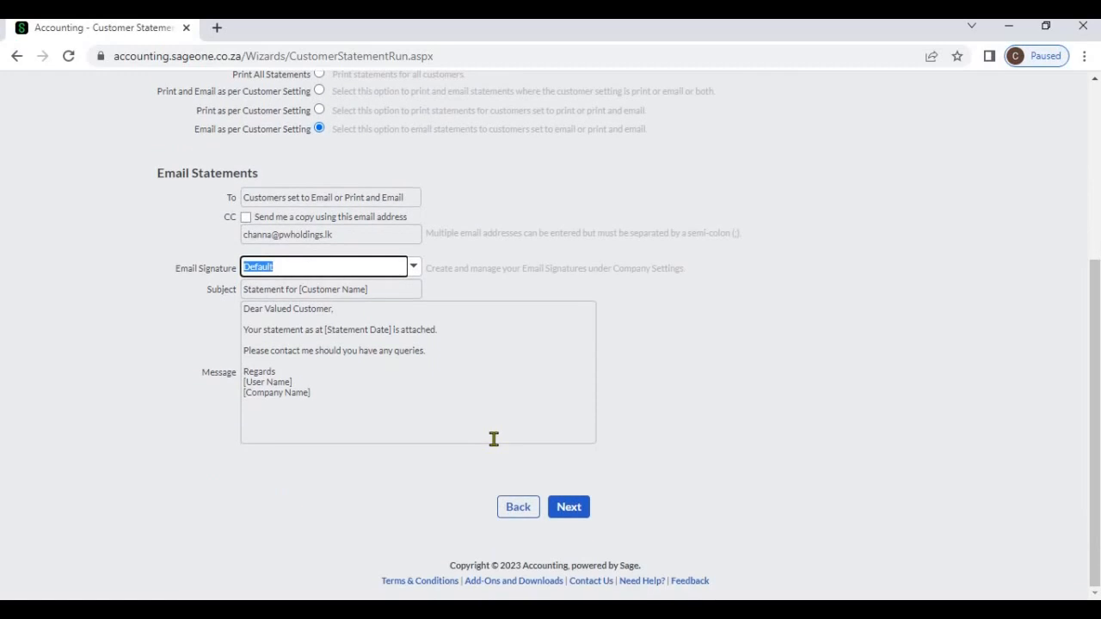